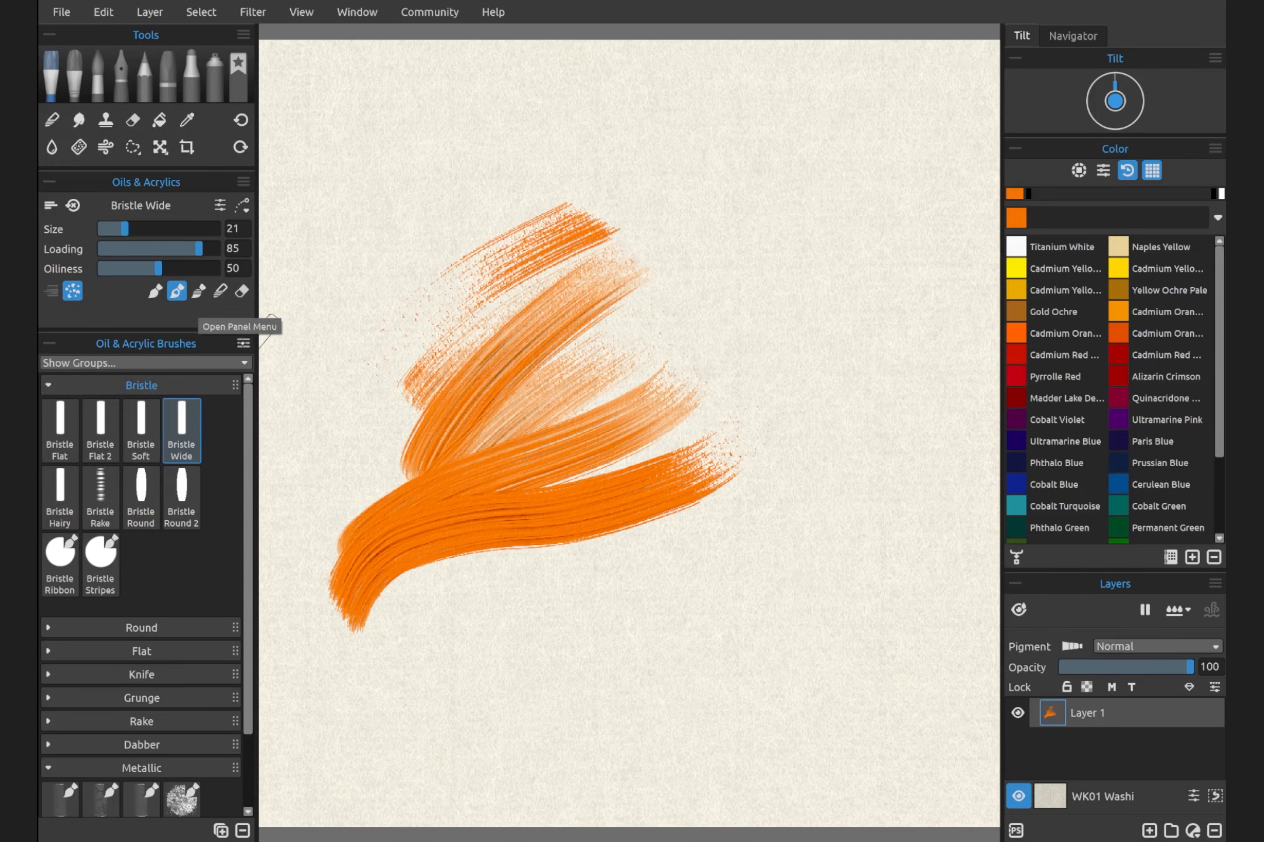
# Step: Copy the Bristle Wide preset to the favorites and show the favorite brushes
pyautogui.click(244, 343)
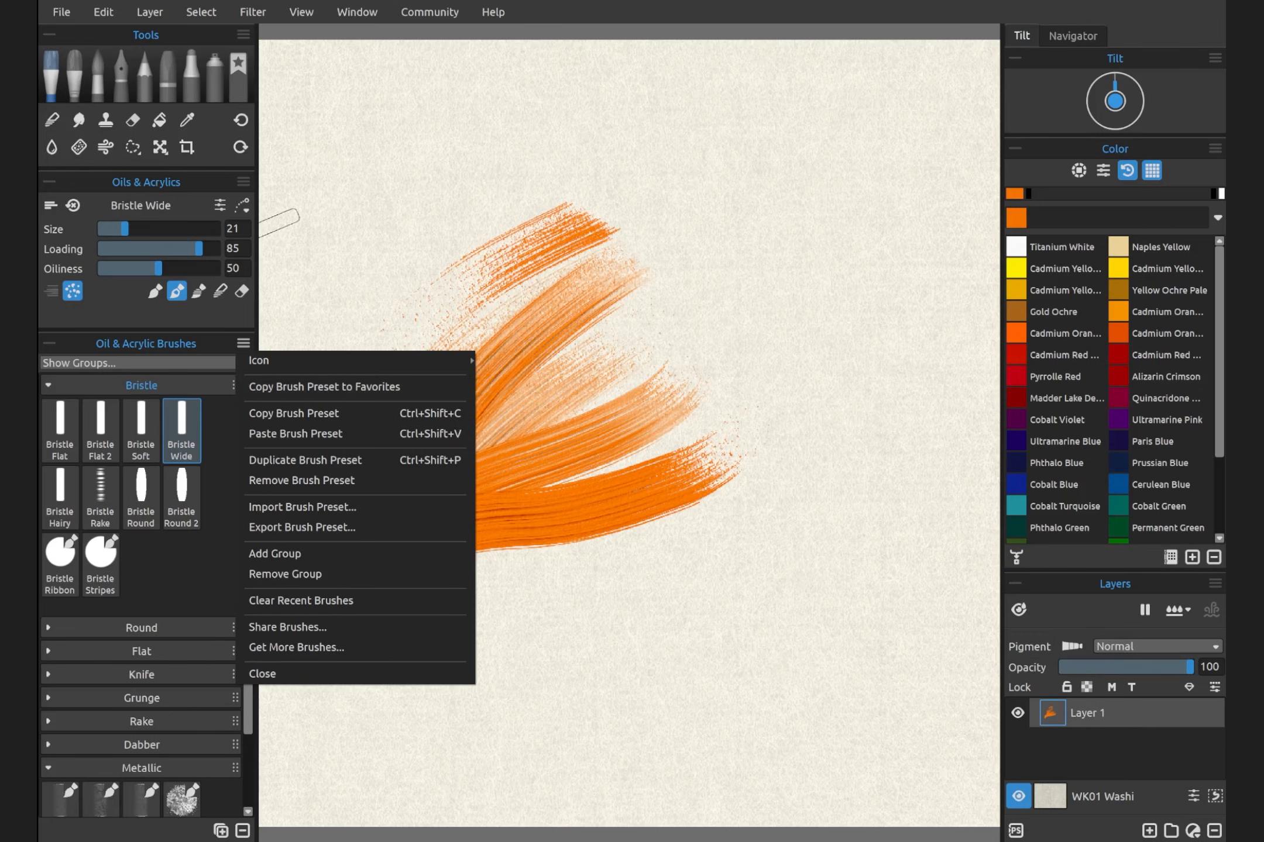
pyautogui.click(238, 74)
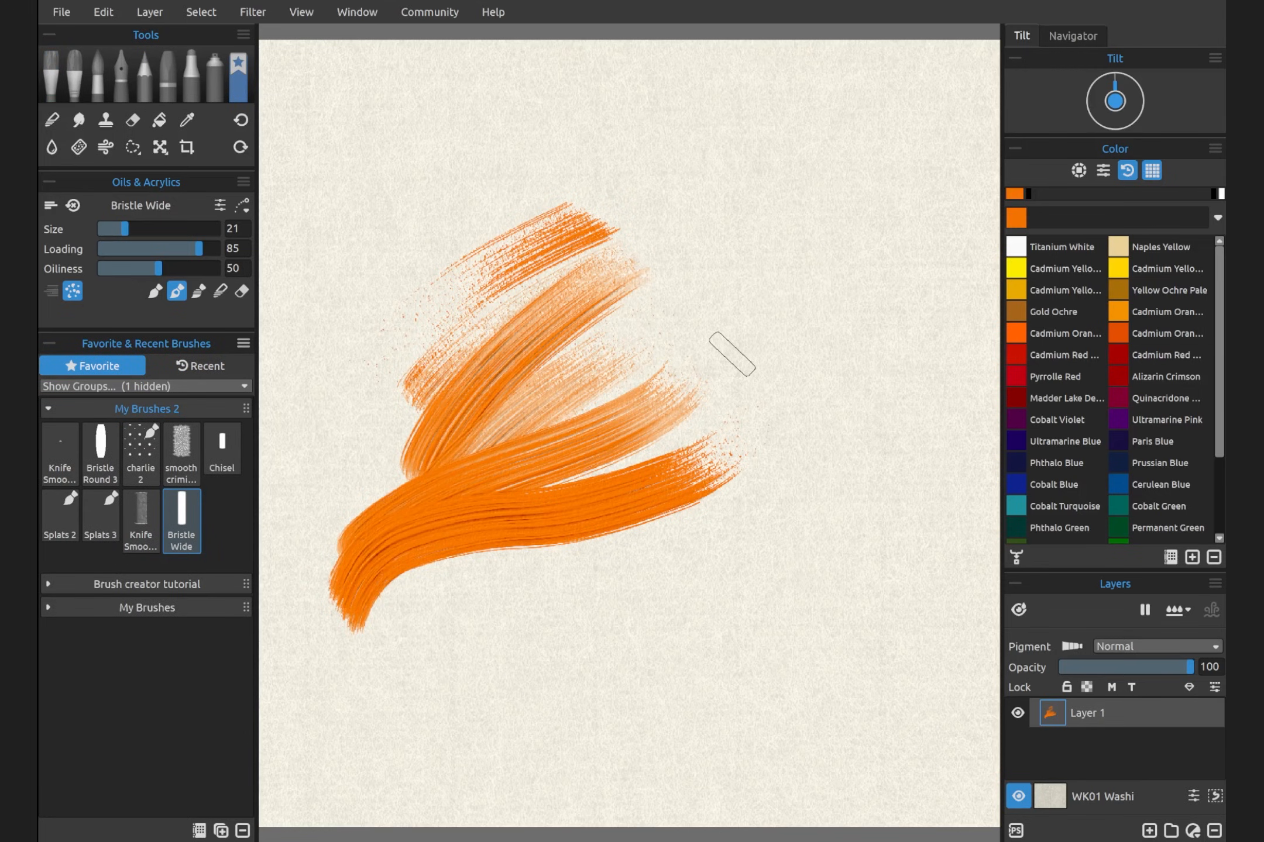
# Step: Clear the layer and paint a block of overlapping diagonal orange strokes with the favorite Bristle Wide brush
pyautogui.press('Delete')
pyautogui.moveTo(384, 351)
pyautogui.mouseDown()
pyautogui.moveTo(635, 210)
pyautogui.moveTo(666, 245)
pyautogui.mouseUp()
pyautogui.moveTo(384, 397); pyautogui.dragTo(724, 276)
pyautogui.moveTo(386, 444); pyautogui.dragTo(711, 361)
pyautogui.moveTo(398, 486)
pyautogui.mouseDown()
pyautogui.moveTo(737, 418)
pyautogui.moveTo(367, 535)
pyautogui.mouseUp()
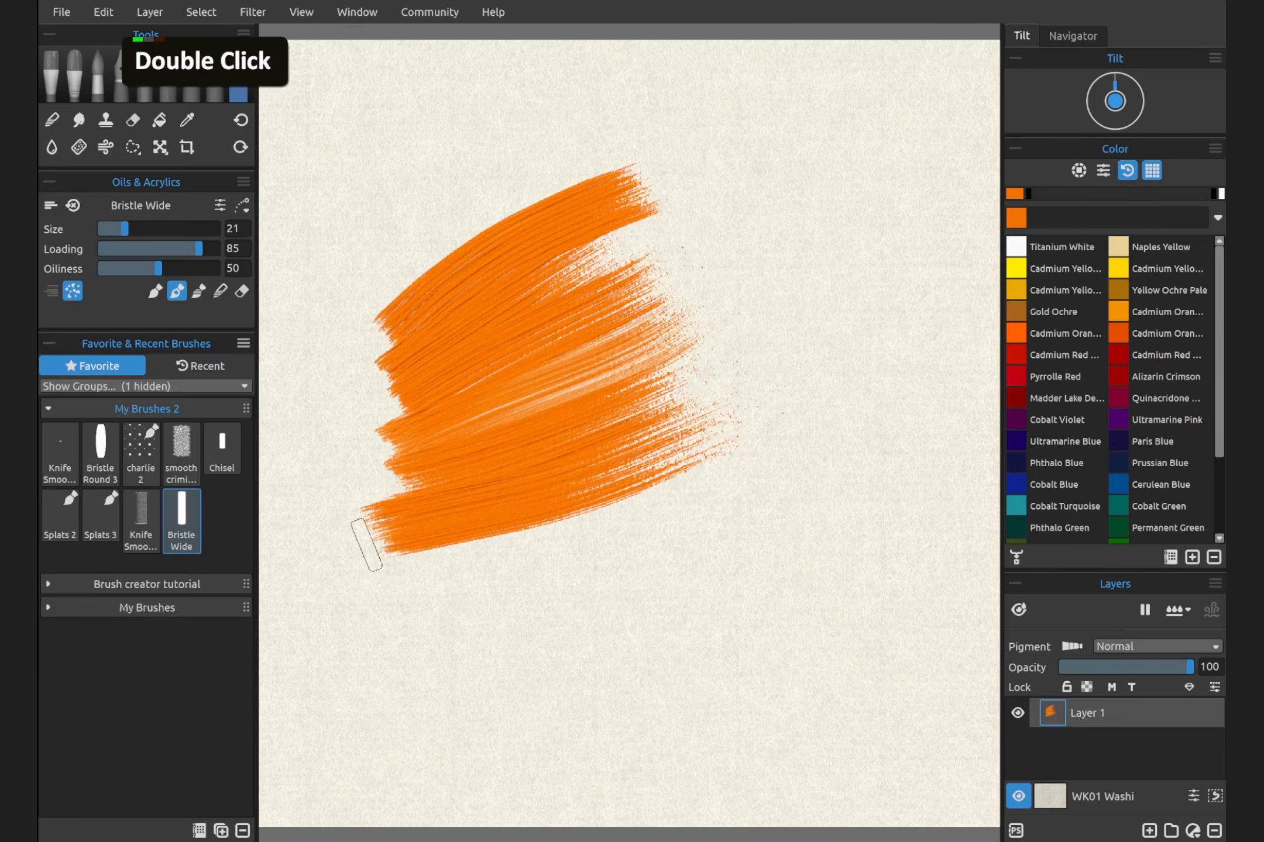
# Step: Locate the original of the favorite Bristle Wide brush in the Oil & Acrylic Bristle group
pyautogui.doubleClick(182, 513)
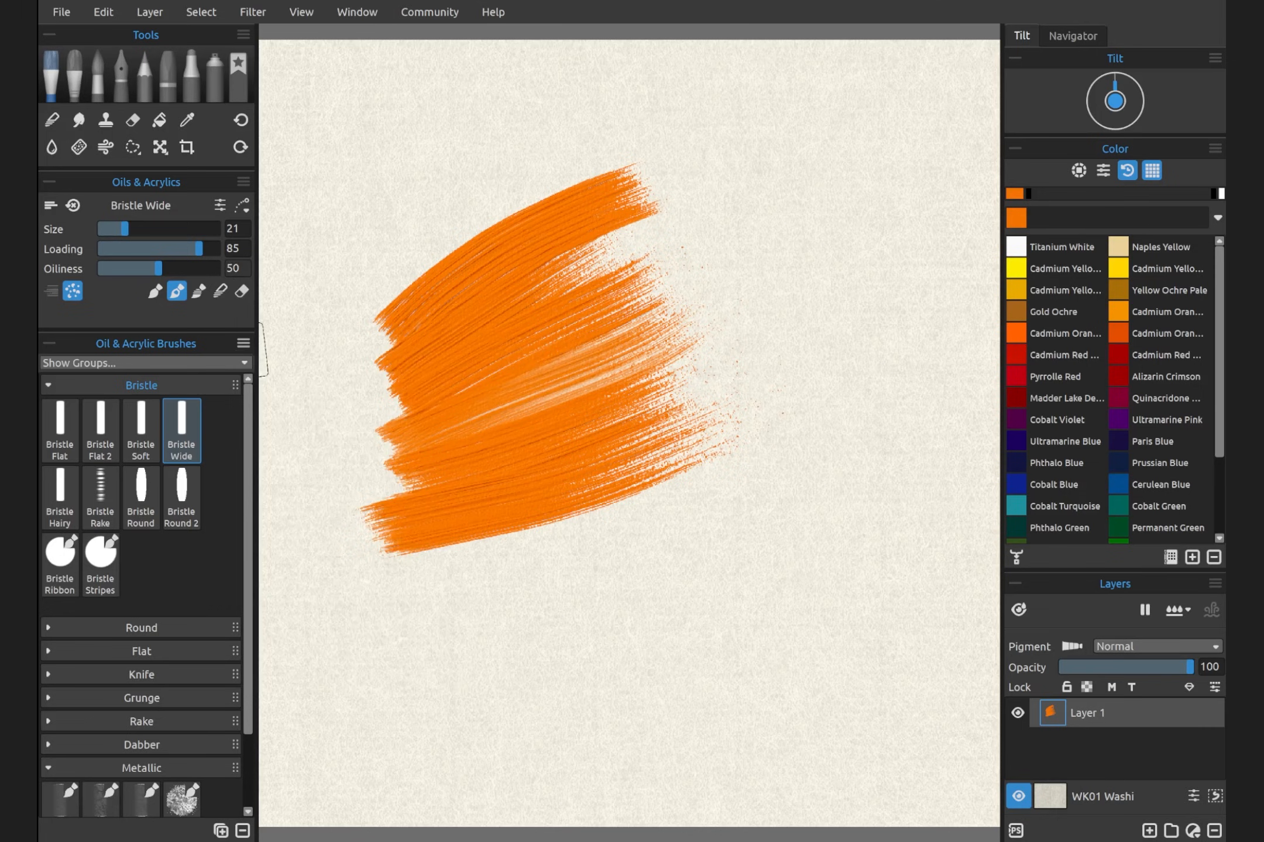
pyautogui.click(493, 11)
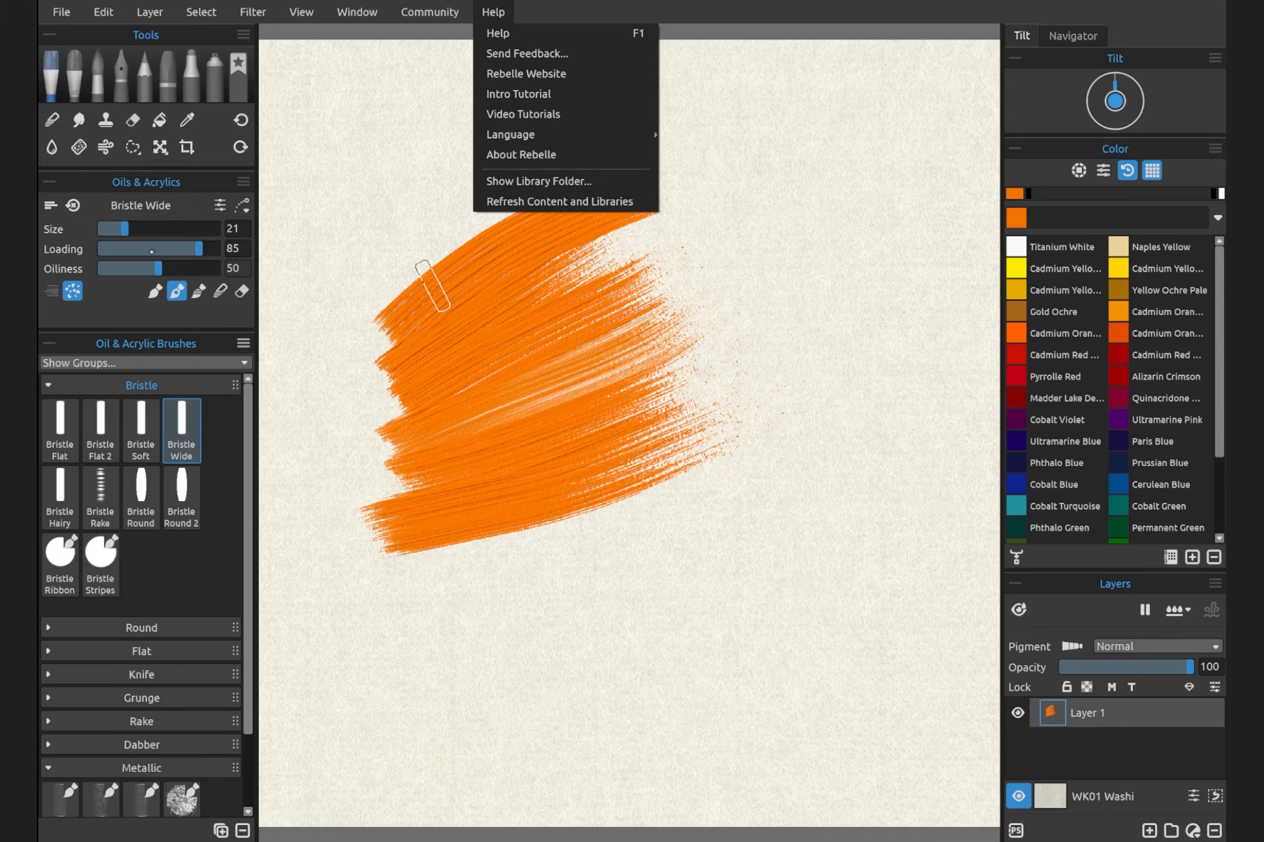
pyautogui.click(333, 173)
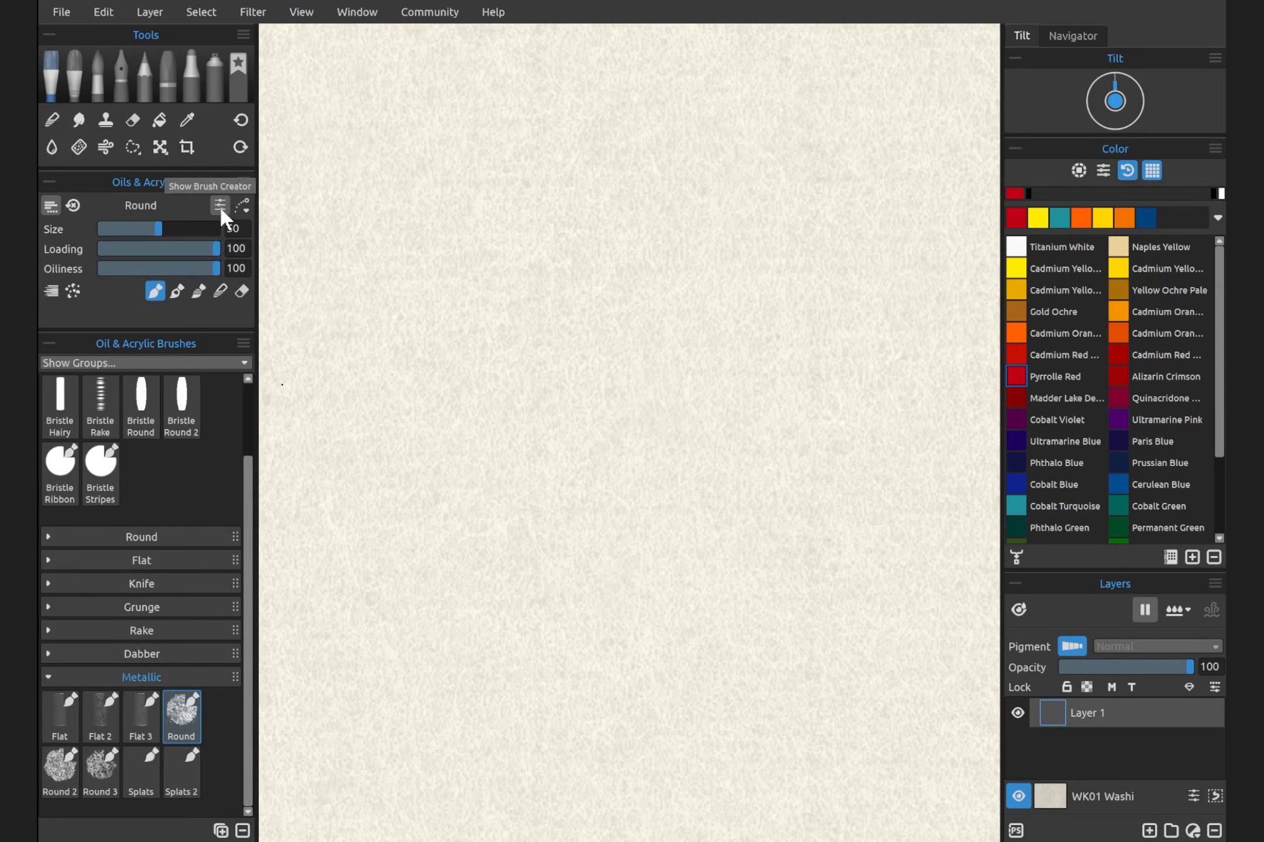
# Step: Open the Brush Creator for Bristle Wide and place its window over the middle of the canvas
pyautogui.click(219, 206)
pyautogui.click(220, 205)
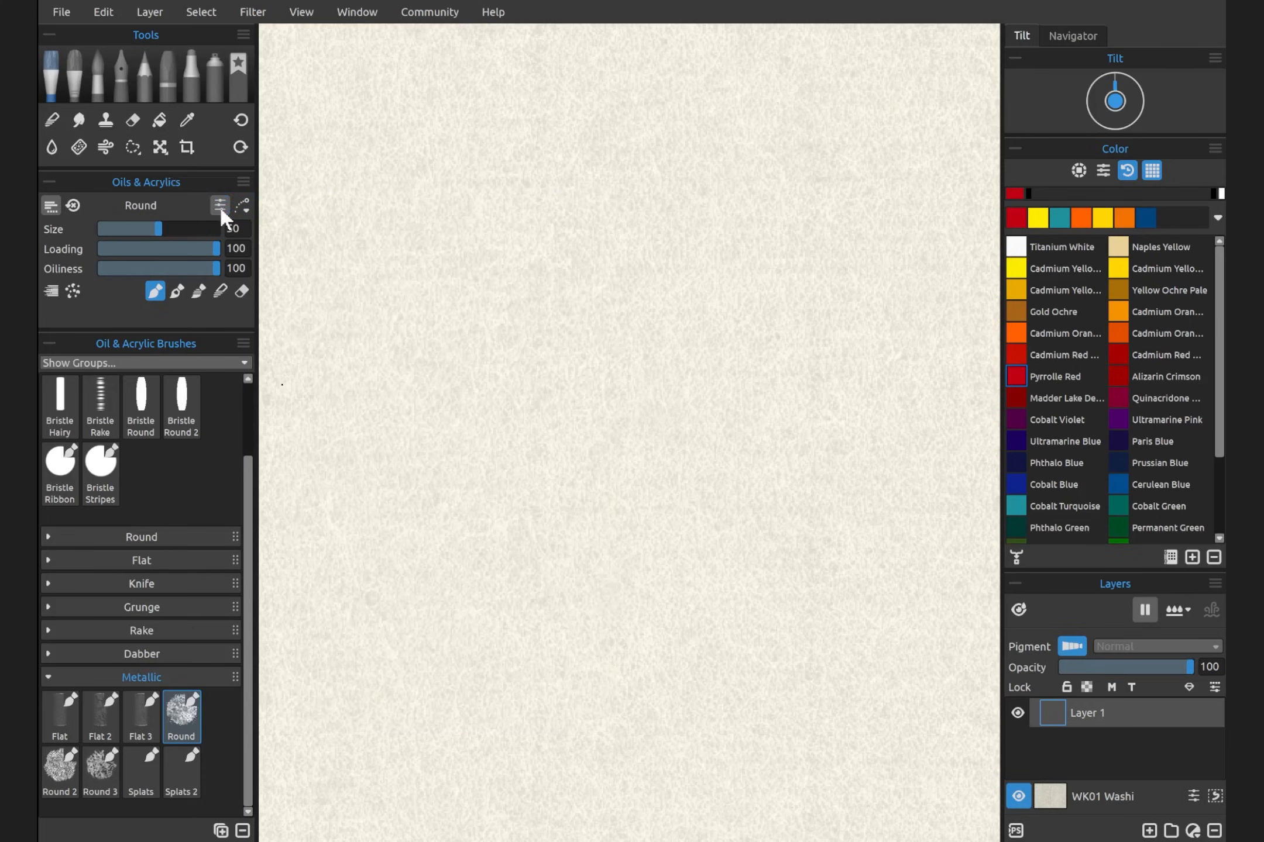
pyautogui.click(371, 11)
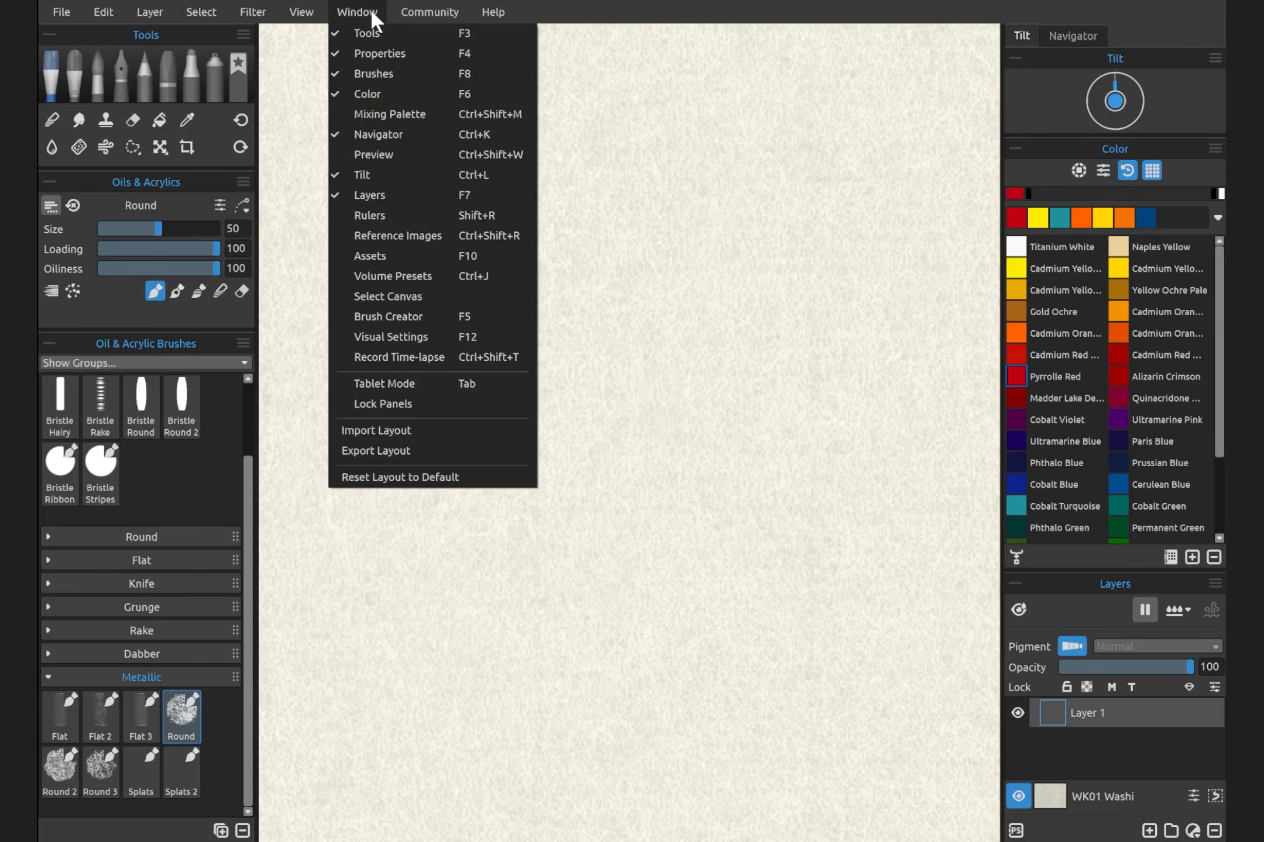
pyautogui.click(419, 317)
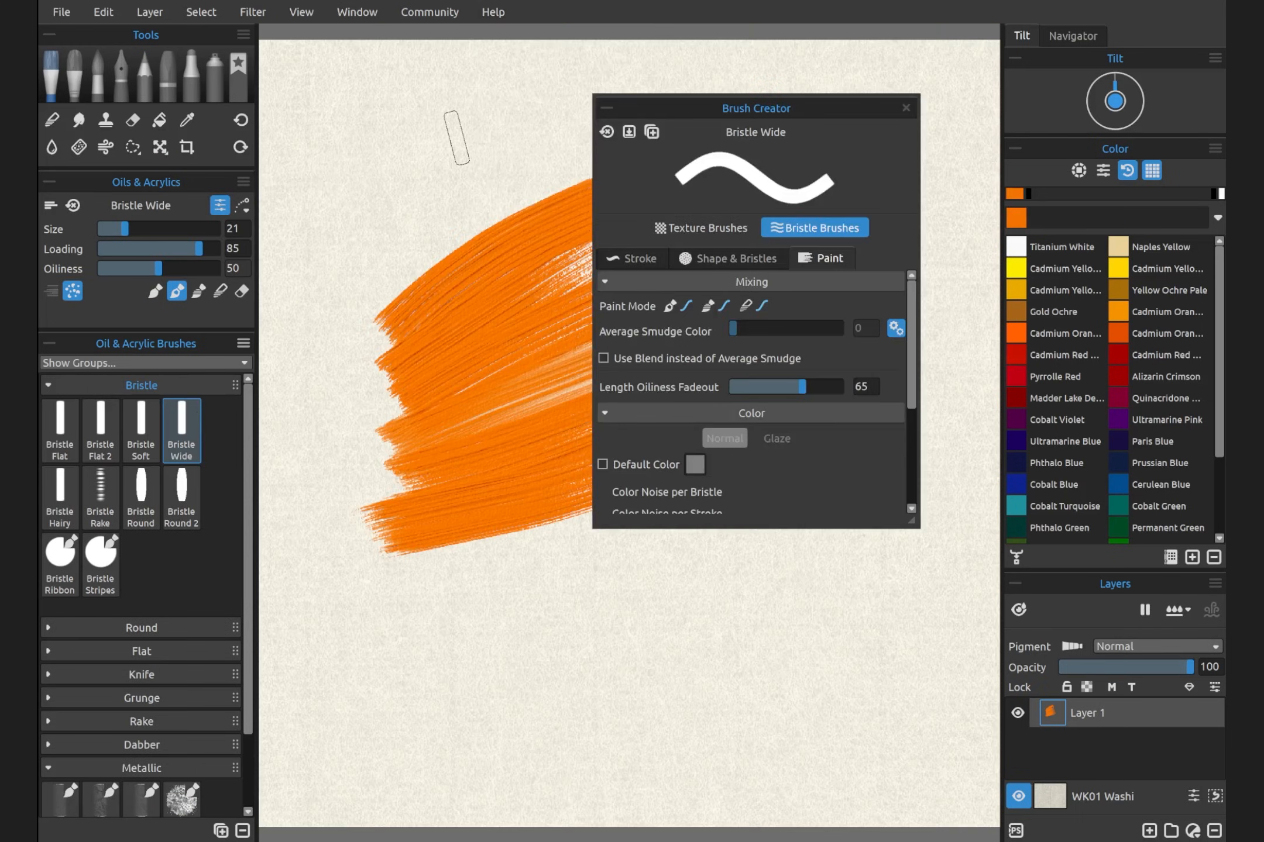
pyautogui.moveTo(810, 116)
pyautogui.mouseDown()
pyautogui.moveTo(657, 125)
pyautogui.moveTo(653, 150)
pyautogui.mouseUp()
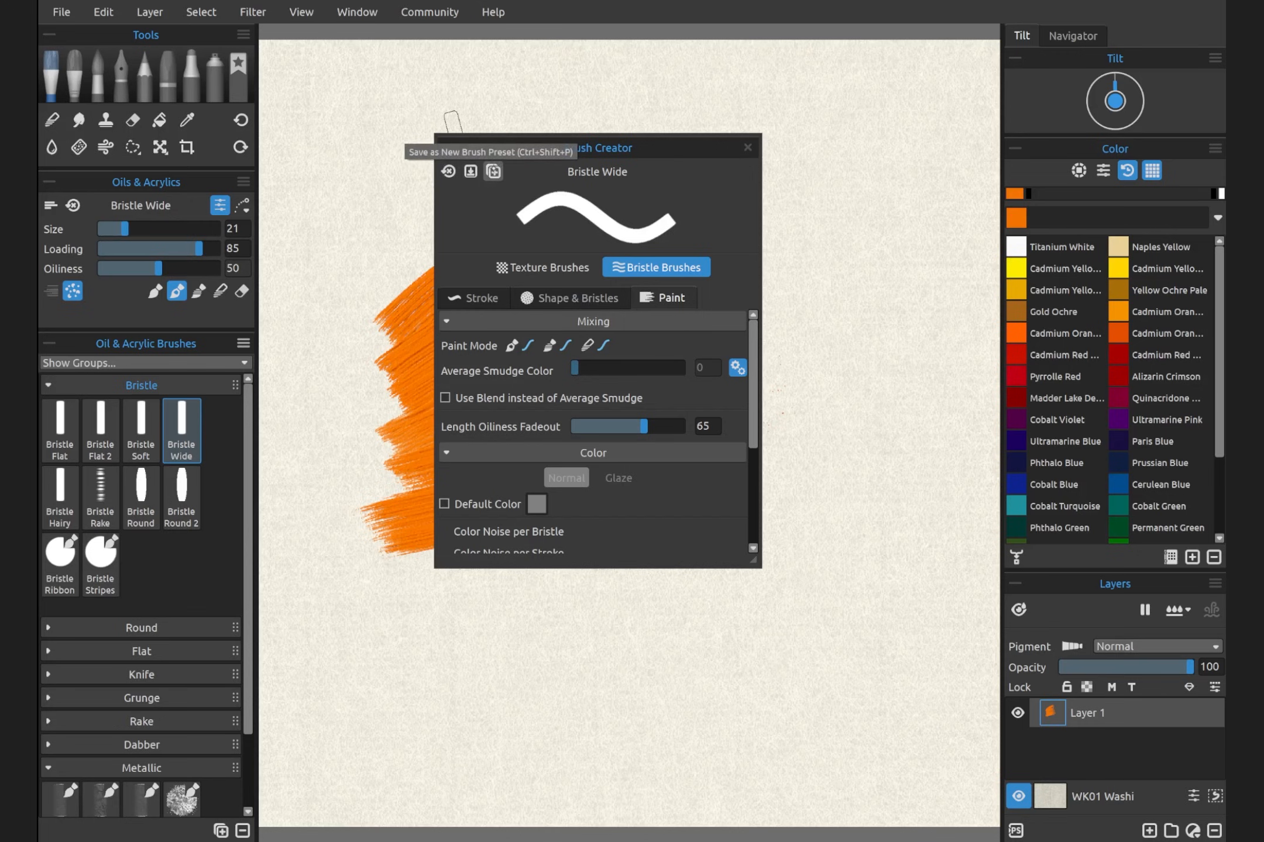
pyautogui.click(493, 171)
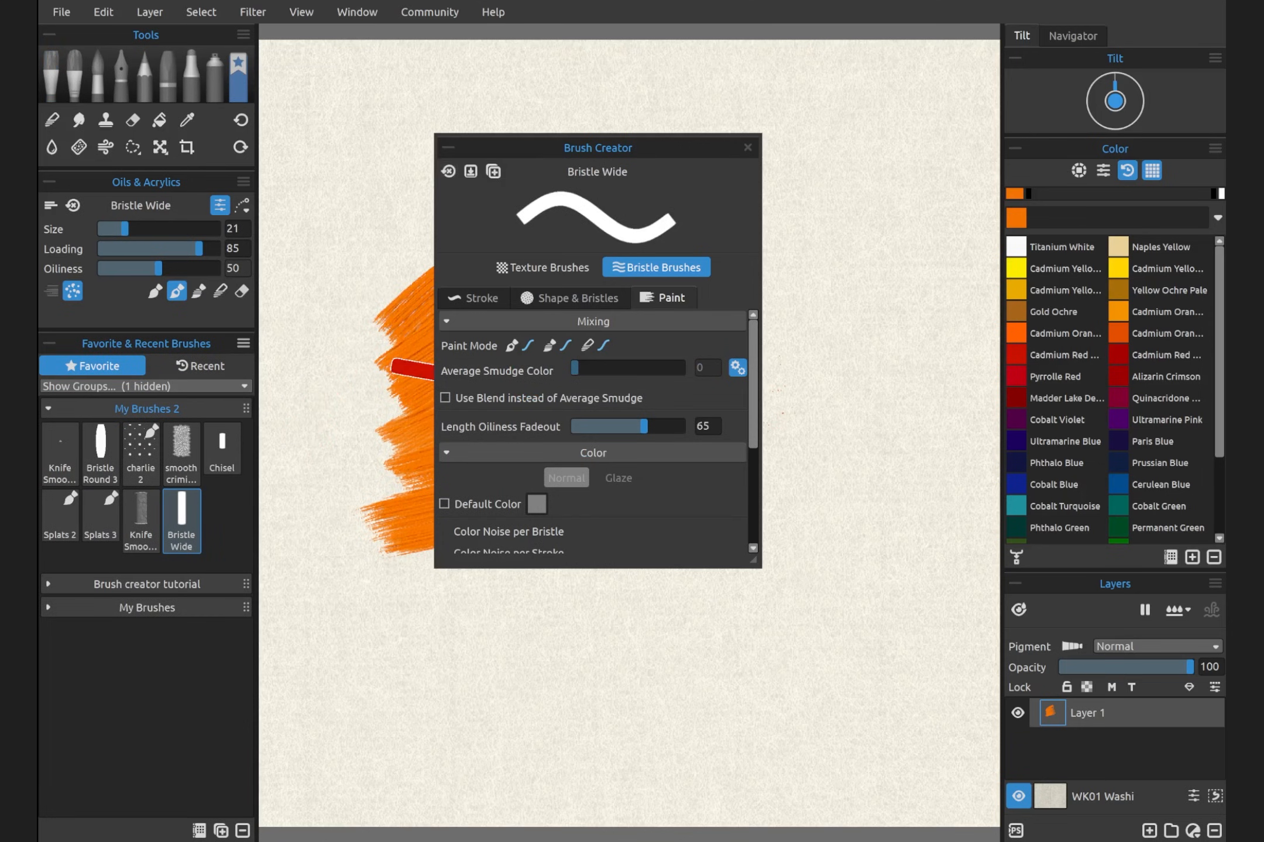
# Step: Reduce the brush Size to 17 and its Max Size to 190 px, and paint a small test scribble on the lower canvas
pyautogui.click(474, 297)
pyautogui.press('z')
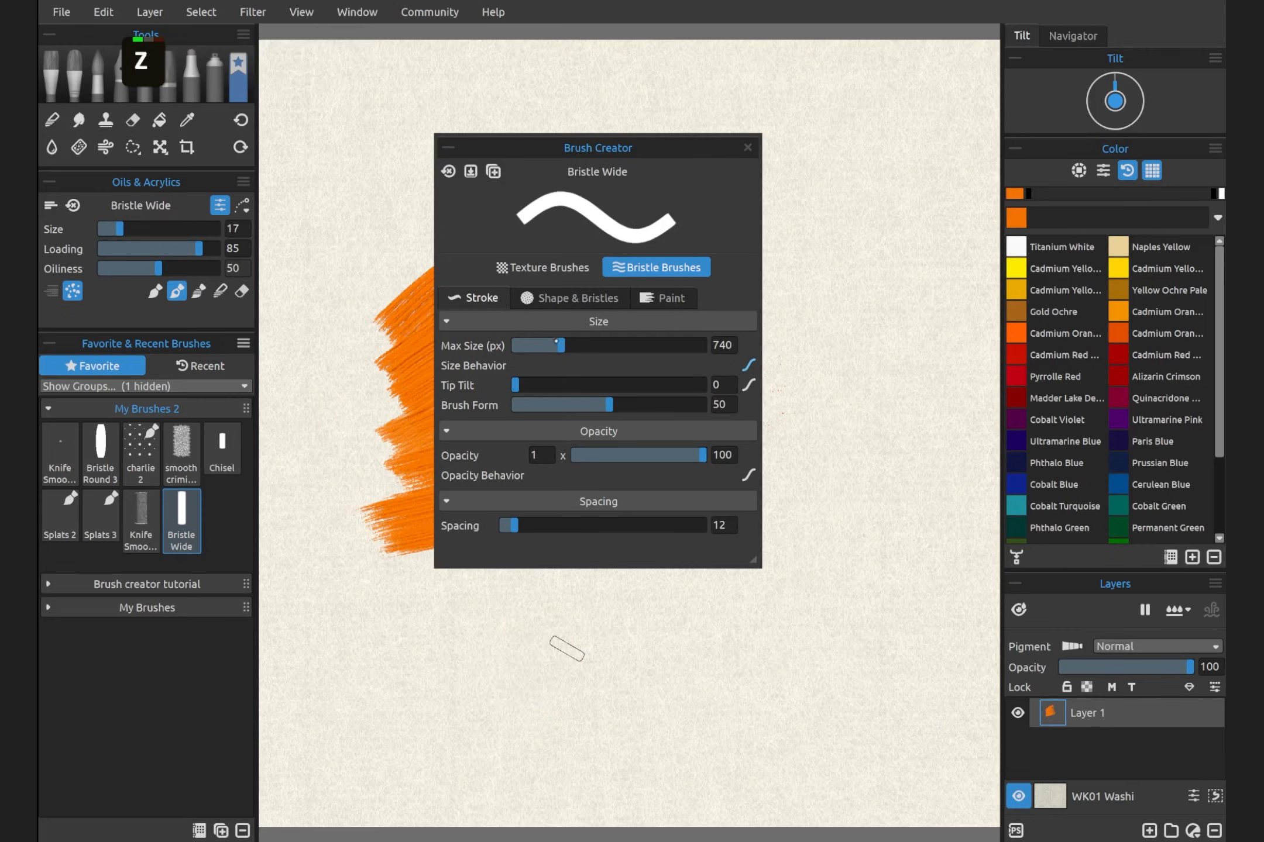
pyautogui.moveTo(556, 342); pyautogui.dragTo(521, 344)
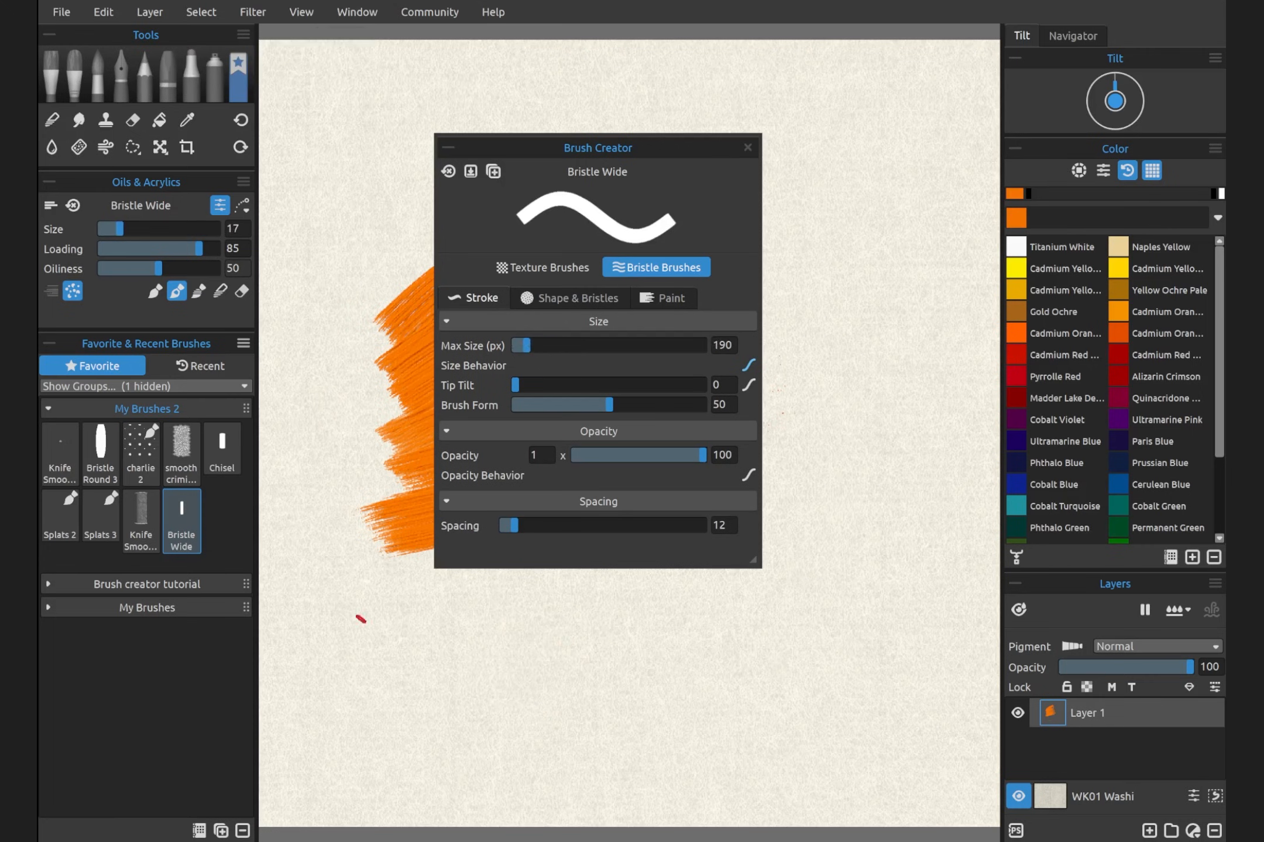
pyautogui.moveTo(346, 647)
pyautogui.mouseDown()
pyautogui.moveTo(403, 610)
pyautogui.moveTo(456, 617)
pyautogui.moveTo(471, 645)
pyautogui.moveTo(451, 705)
pyautogui.mouseUp()
# Step: Make the brush size rise linearly with pen pressure from low to high, and paint a wavy test stroke
pyautogui.click(748, 365)
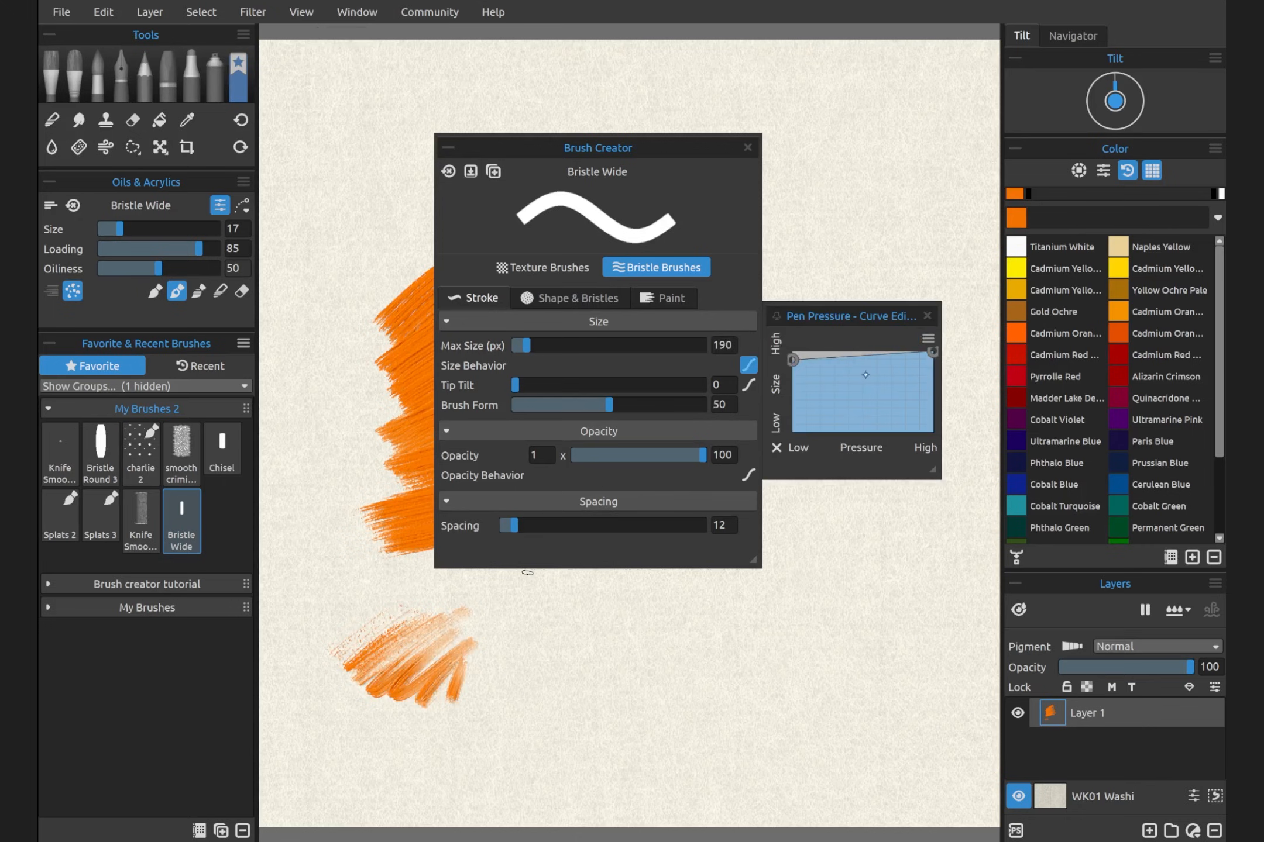
pyautogui.moveTo(793, 360); pyautogui.dragTo(792, 432)
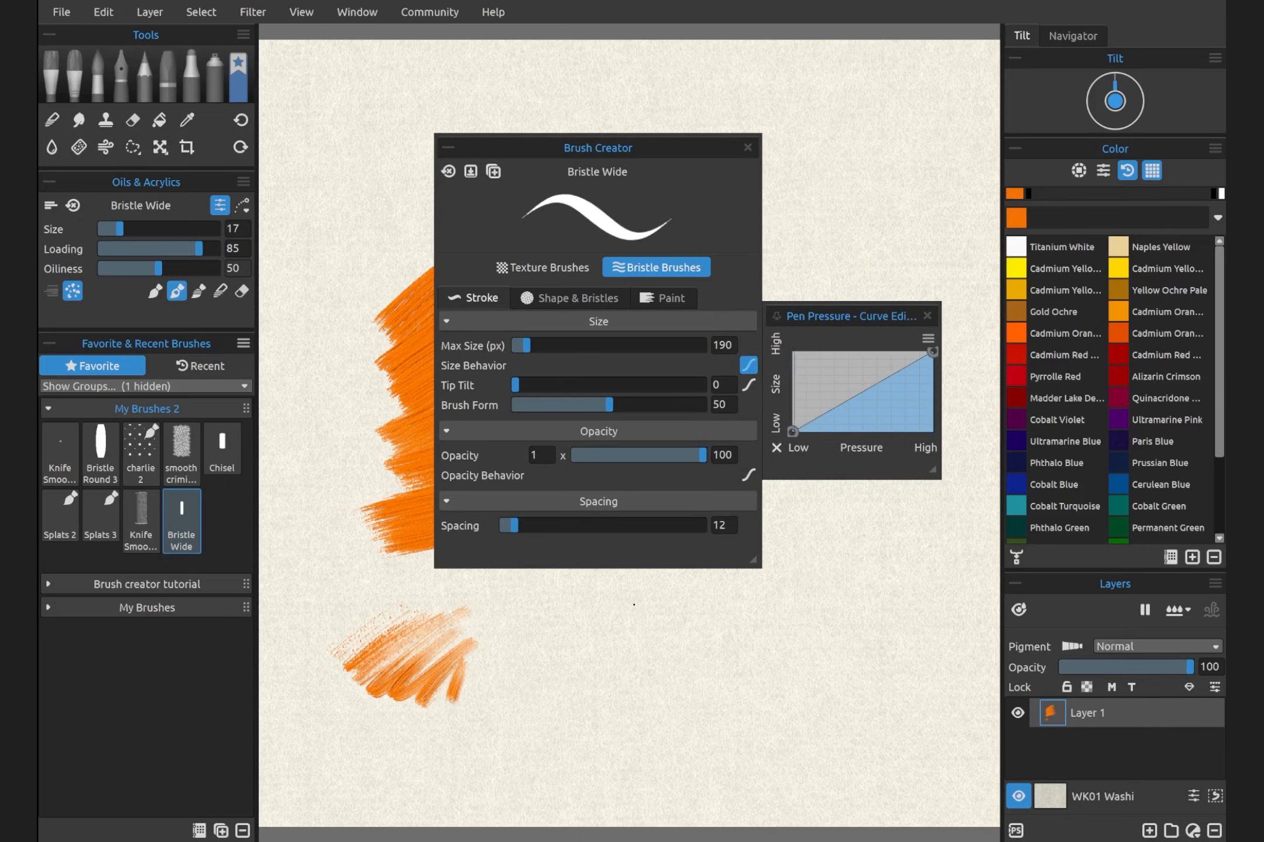
pyautogui.moveTo(607, 624)
pyautogui.mouseDown()
pyautogui.moveTo(519, 691)
pyautogui.moveTo(684, 619)
pyautogui.moveTo(616, 722)
pyautogui.moveTo(743, 655)
pyautogui.moveTo(800, 698)
pyautogui.mouseUp()
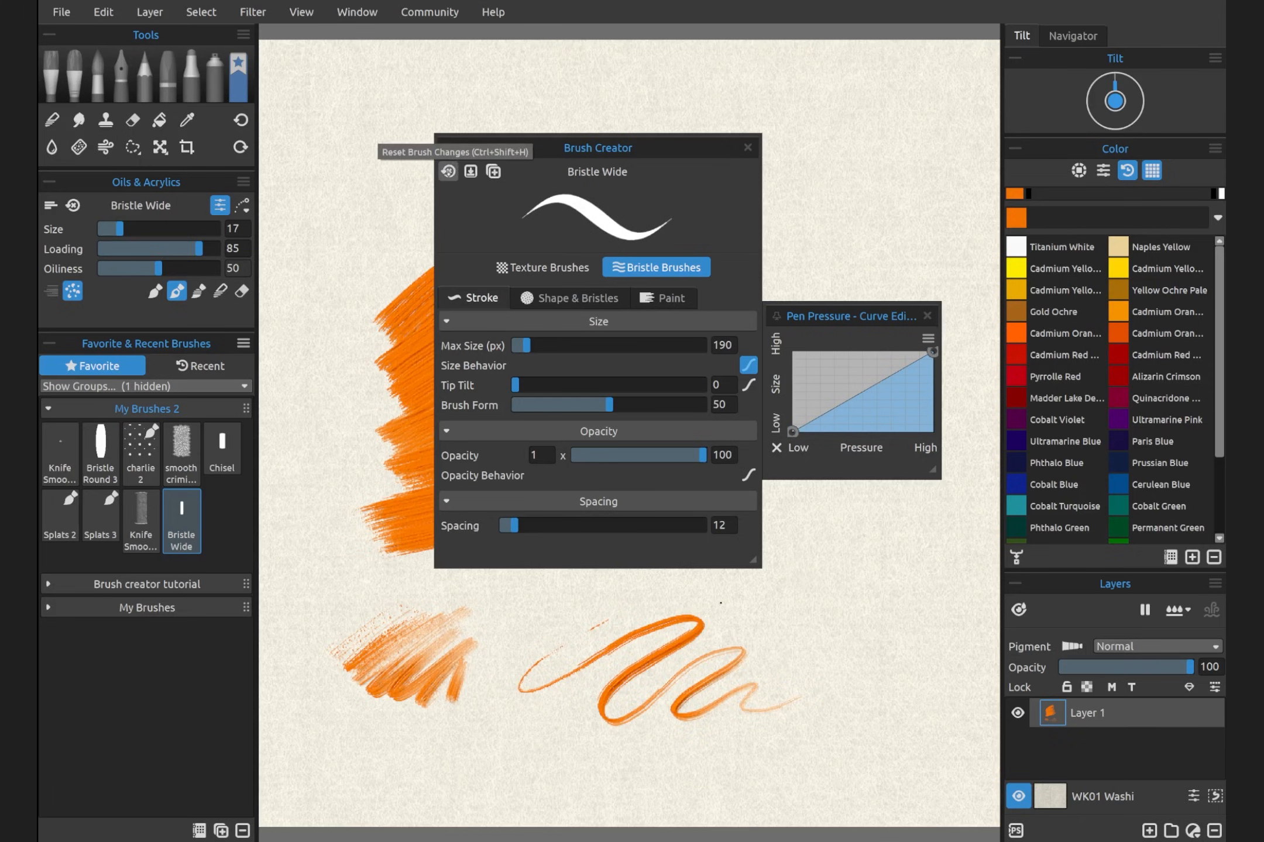
# Step: Reset the brush changes and paint broad full-size strokes over the small test strokes
pyautogui.click(448, 172)
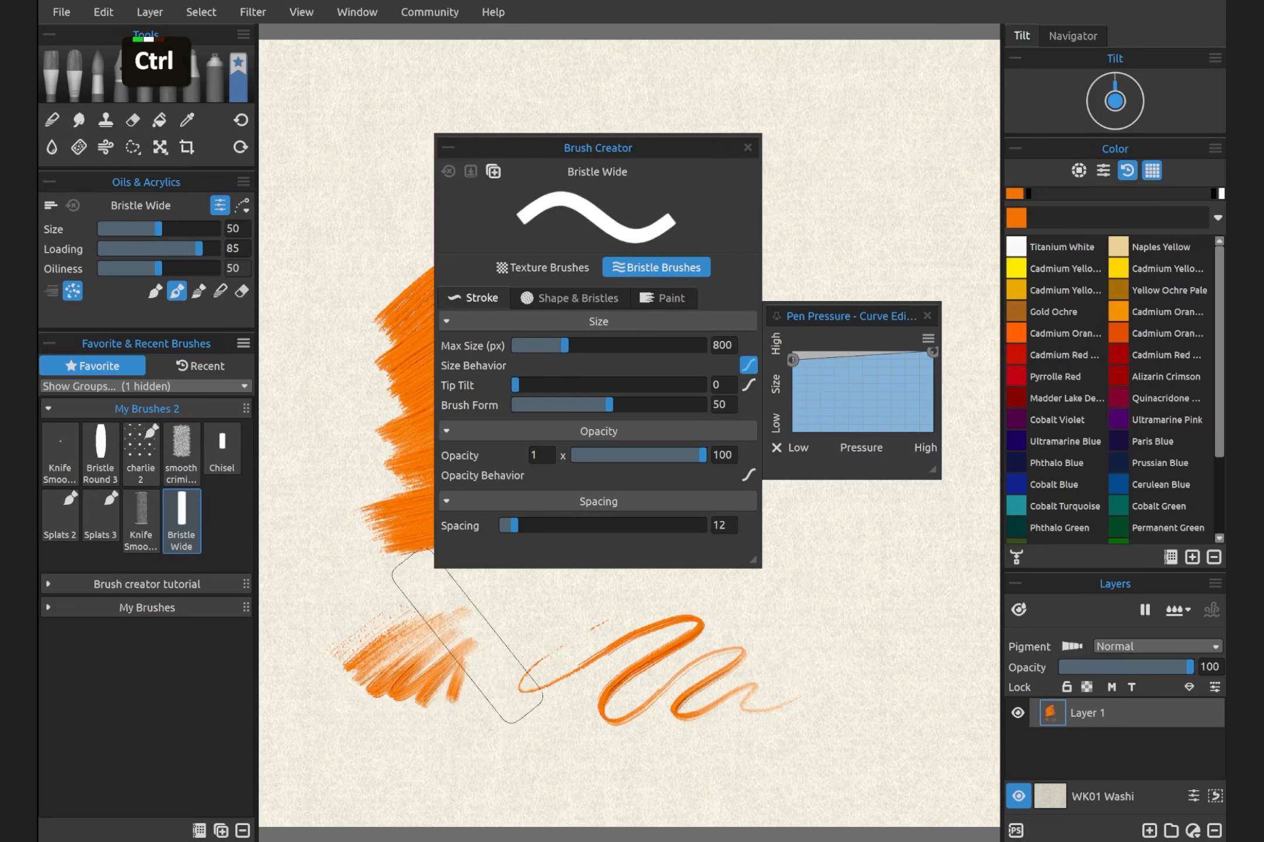
pyautogui.moveTo(459, 657)
pyautogui.mouseDown()
pyautogui.moveTo(507, 637)
pyautogui.moveTo(644, 661)
pyautogui.moveTo(585, 702)
pyautogui.mouseUp()
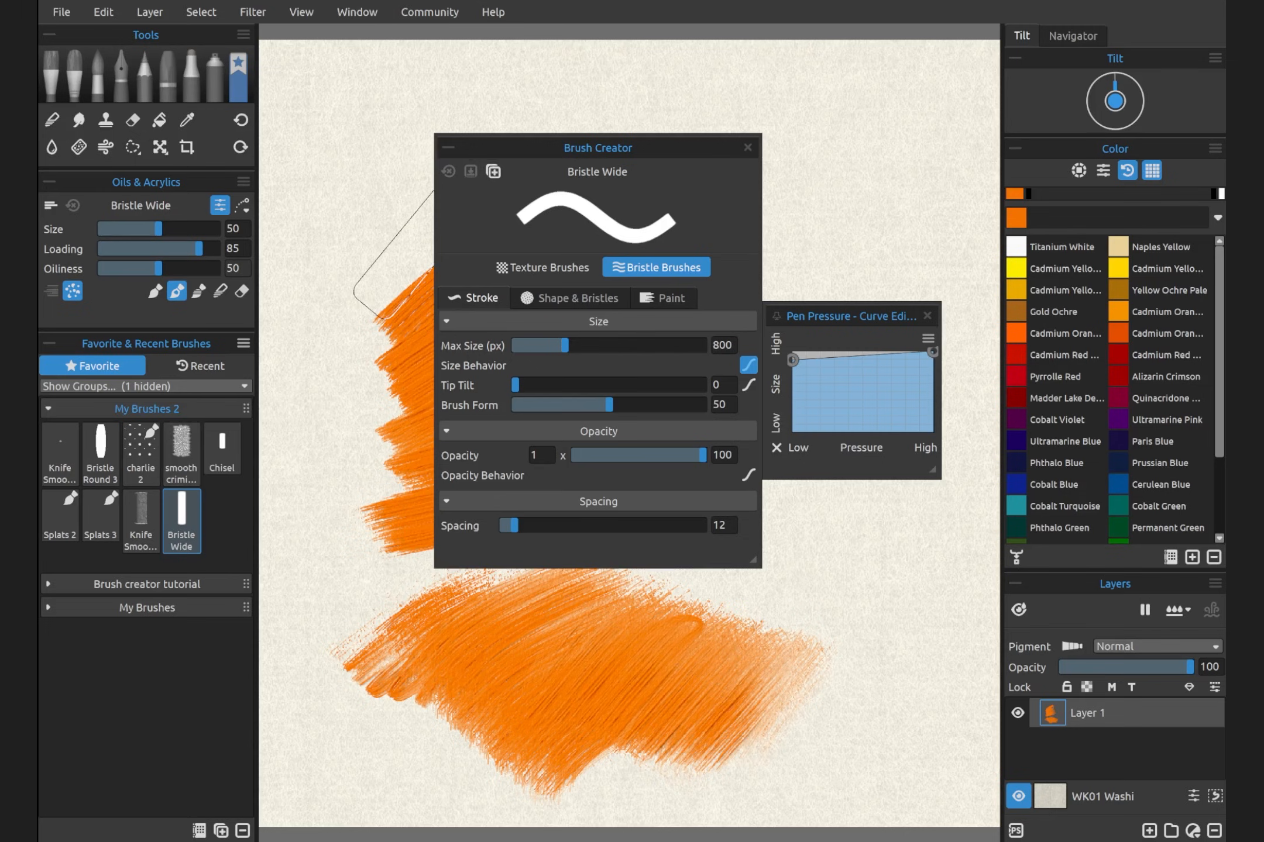
# Step: Set Bristle Wide's Max Size to 280 px, test it on the canvas and save the change as the preset's default
pyautogui.moveTo(473, 657); pyautogui.dragTo(473, 655)
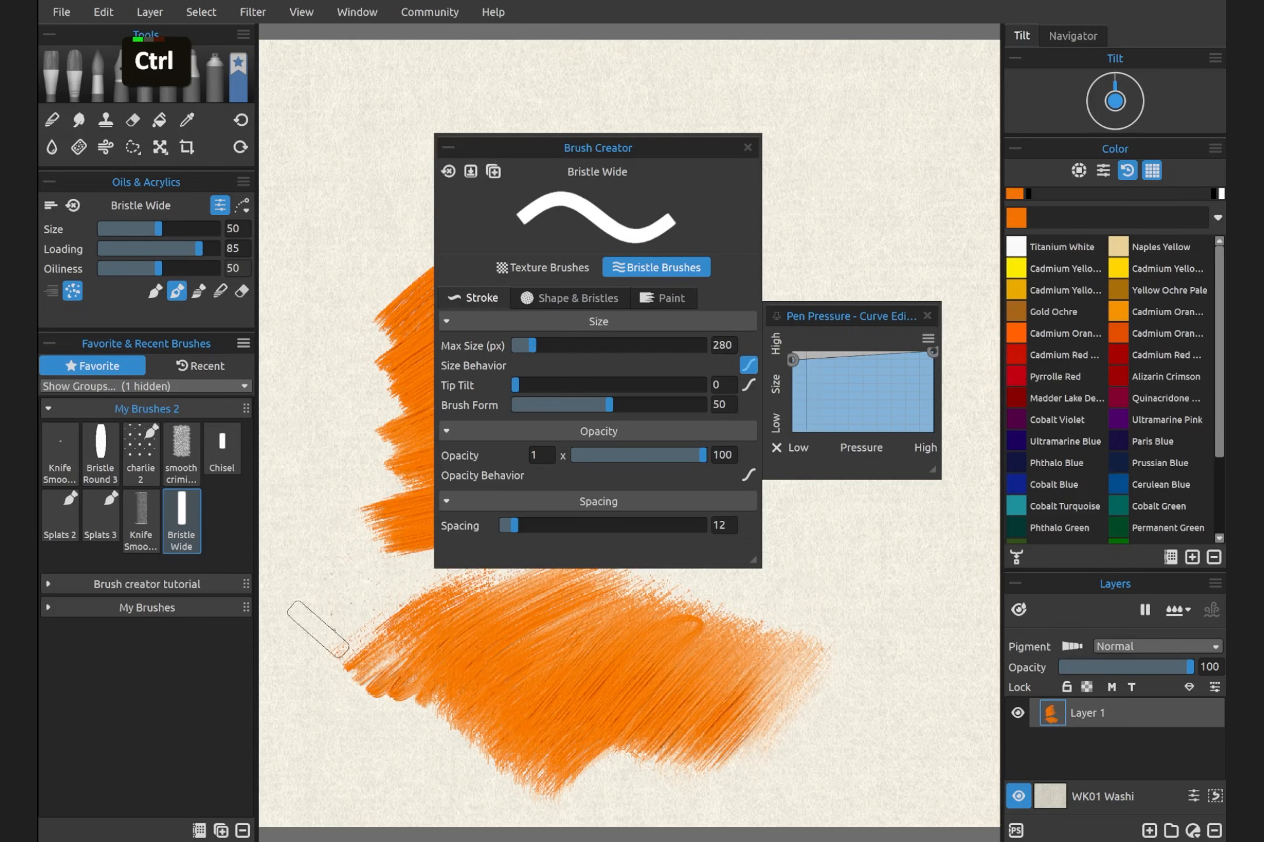
pyautogui.moveTo(370, 584); pyautogui.dragTo(310, 642)
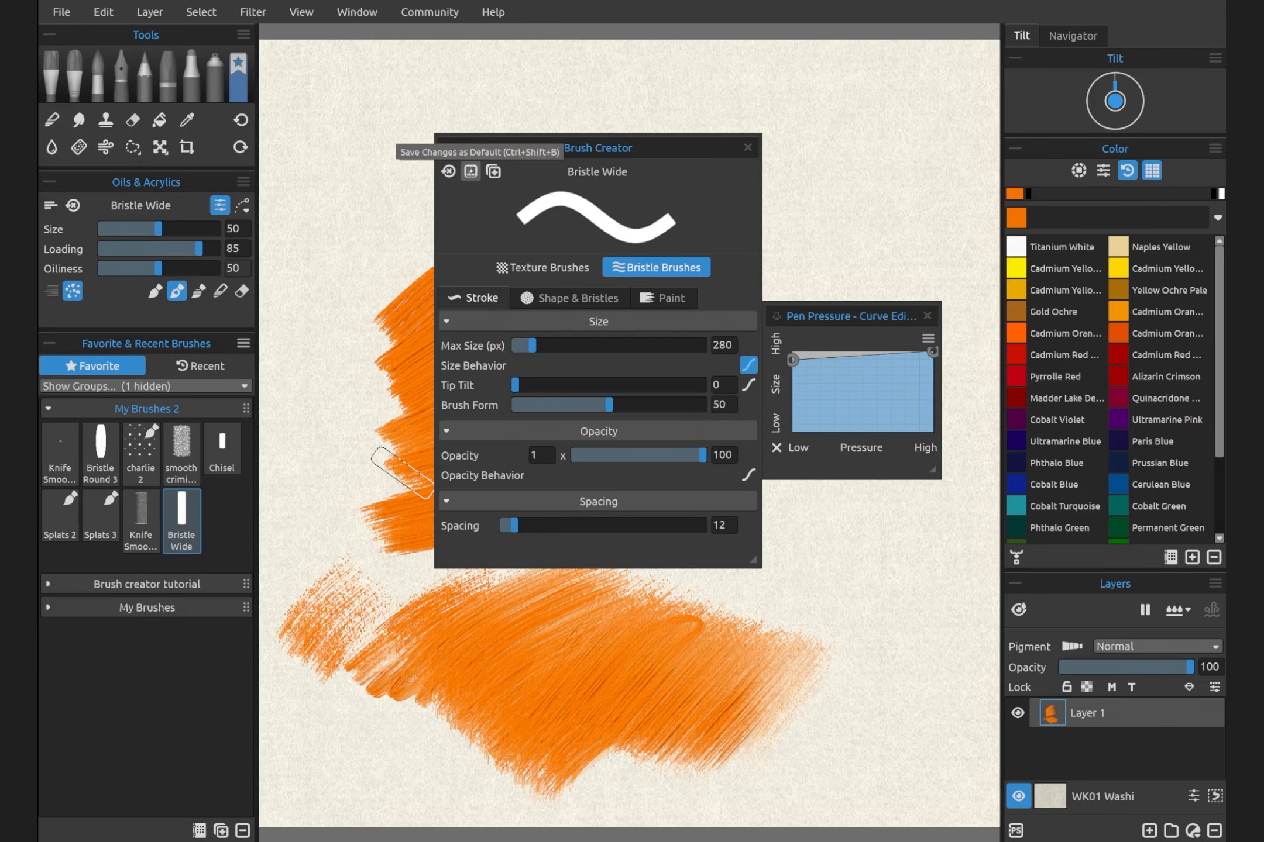
pyautogui.click(470, 172)
pyautogui.moveTo(351, 292)
pyautogui.mouseDown()
pyautogui.moveTo(304, 328)
pyautogui.moveTo(328, 275)
pyautogui.moveTo(375, 304)
pyautogui.mouseUp()
# Step: Try a Max Size of 1600 px with a large test patch, reverting both the brush change and the painted patch
pyautogui.moveTo(531, 345)
pyautogui.mouseDown()
pyautogui.moveTo(625, 345)
pyautogui.moveTo(614, 346)
pyautogui.mouseUp()
pyautogui.press('ctrl')
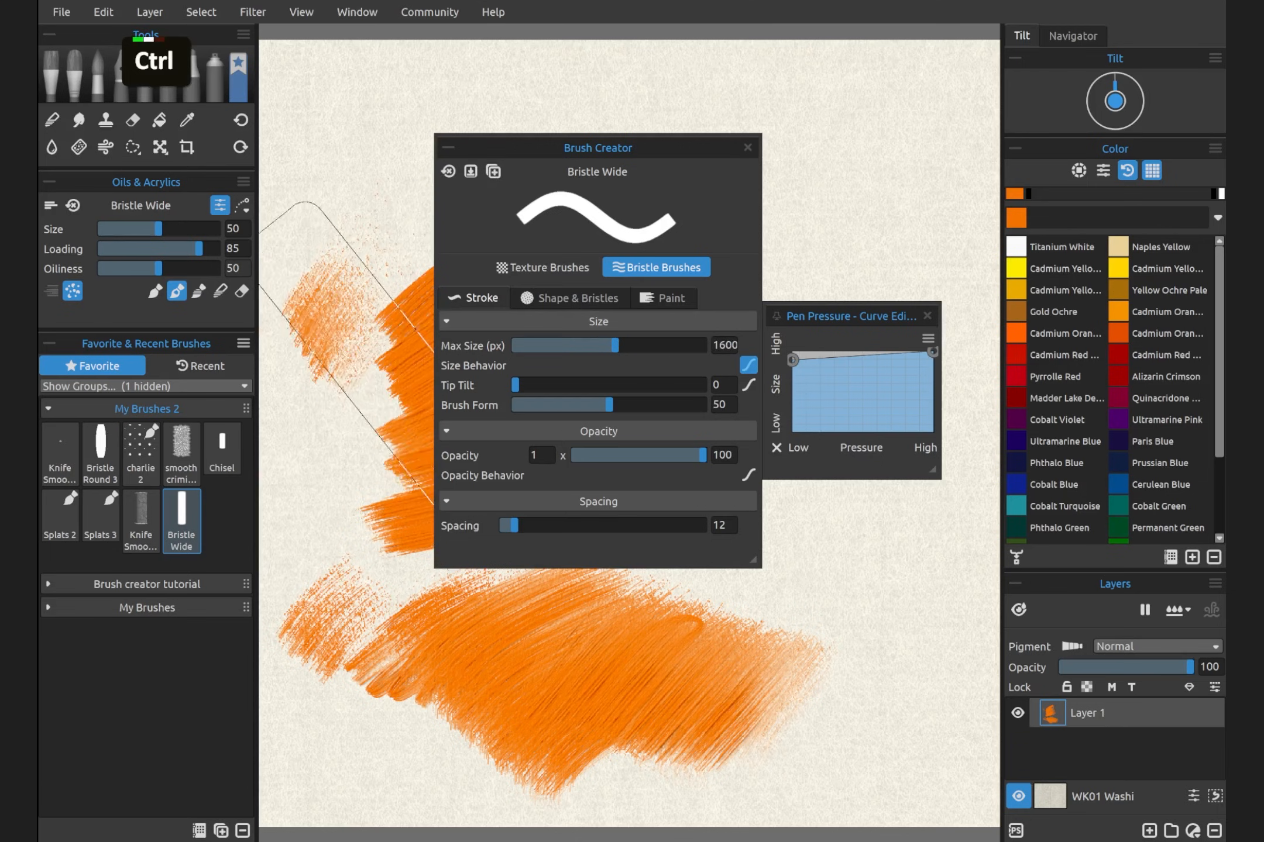
pyautogui.moveTo(335, 376); pyautogui.dragTo(380, 316)
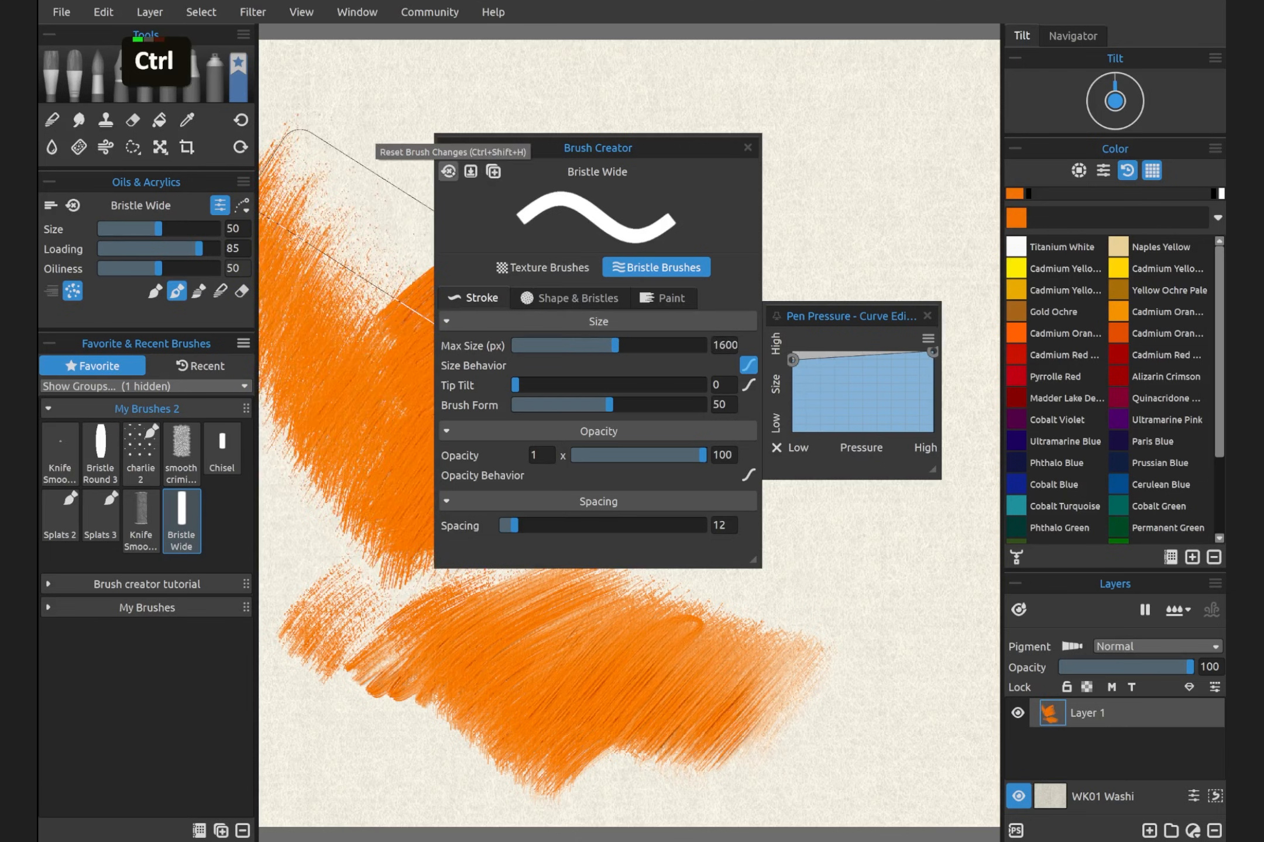
pyautogui.click(448, 171)
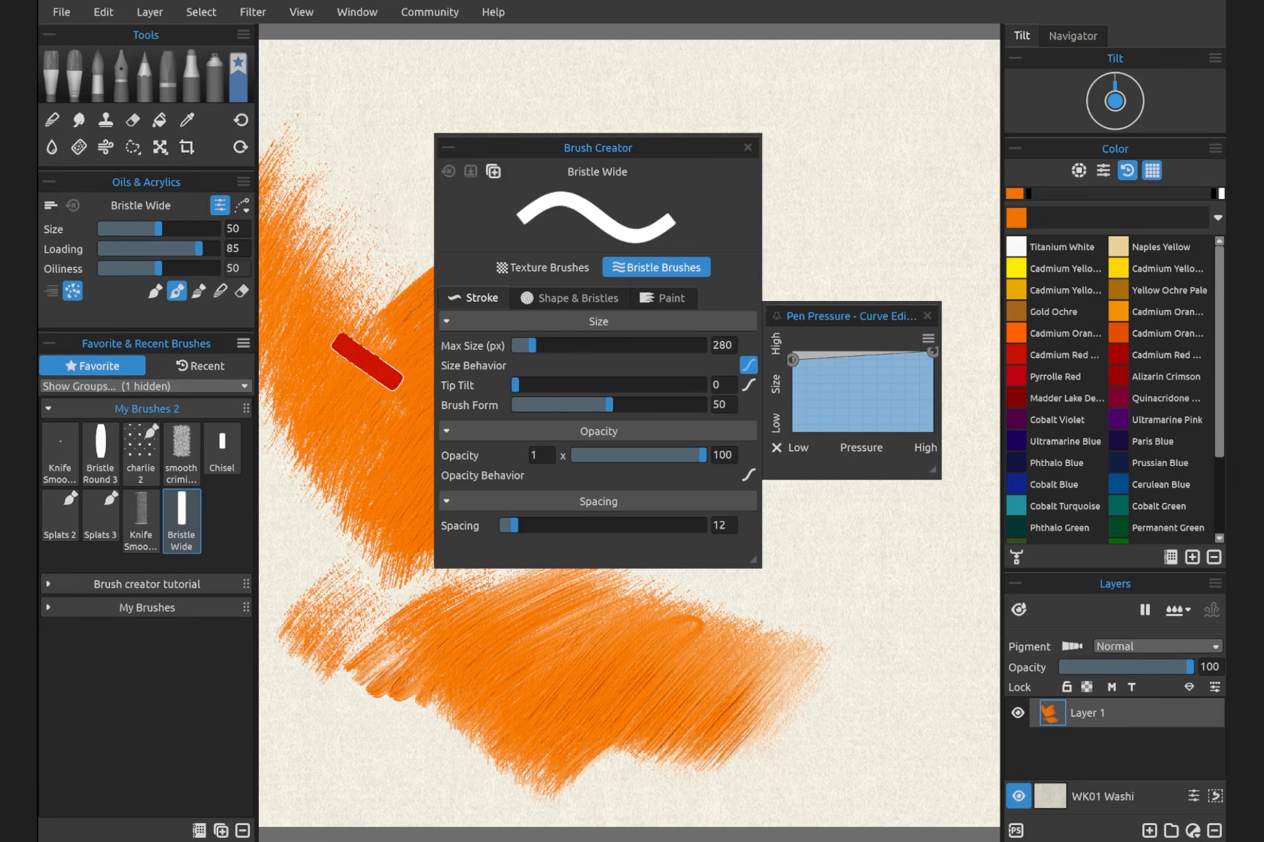
pyautogui.hotkey('ctrl', 'z')
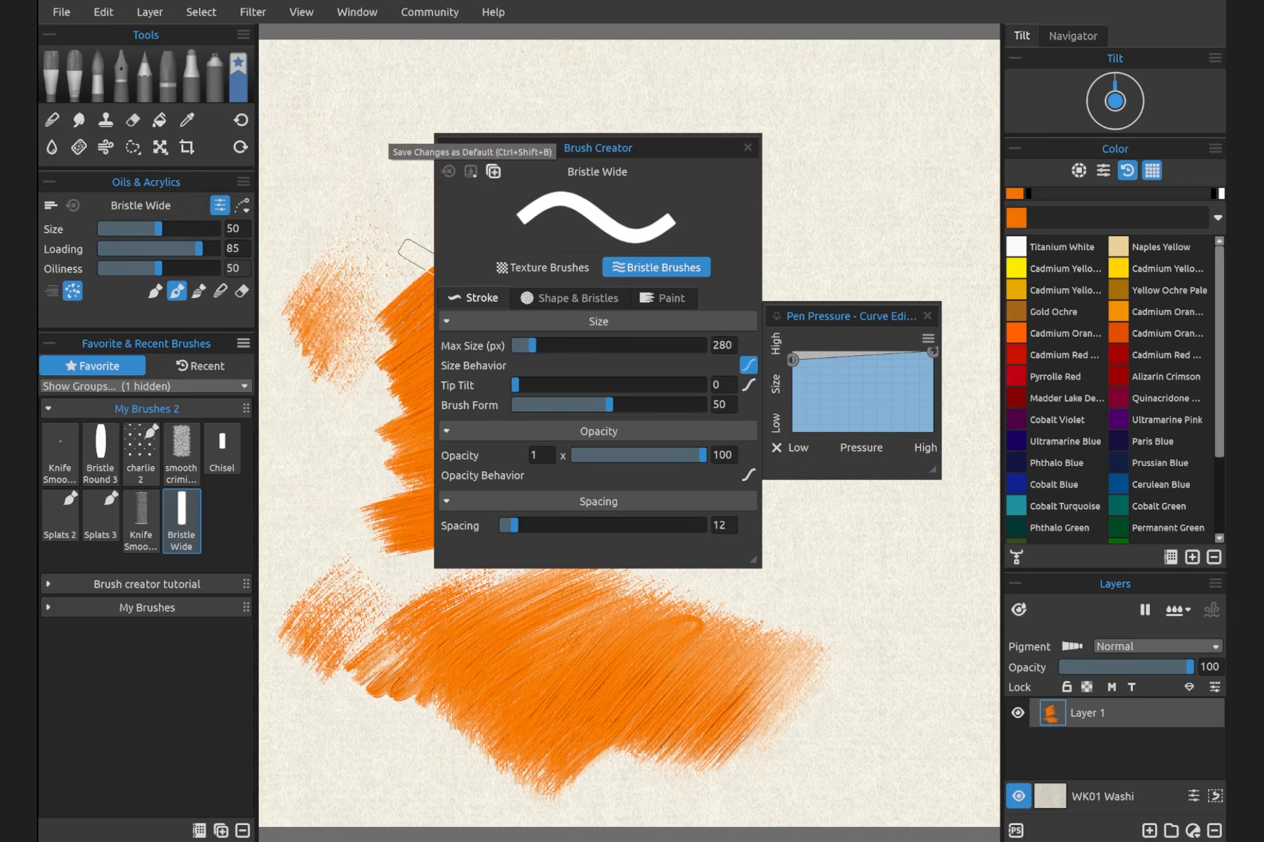
# Step: Save the brush as a new preset and give its size a straight low-to-high pen pressure curve
pyautogui.doubleClick(493, 172)
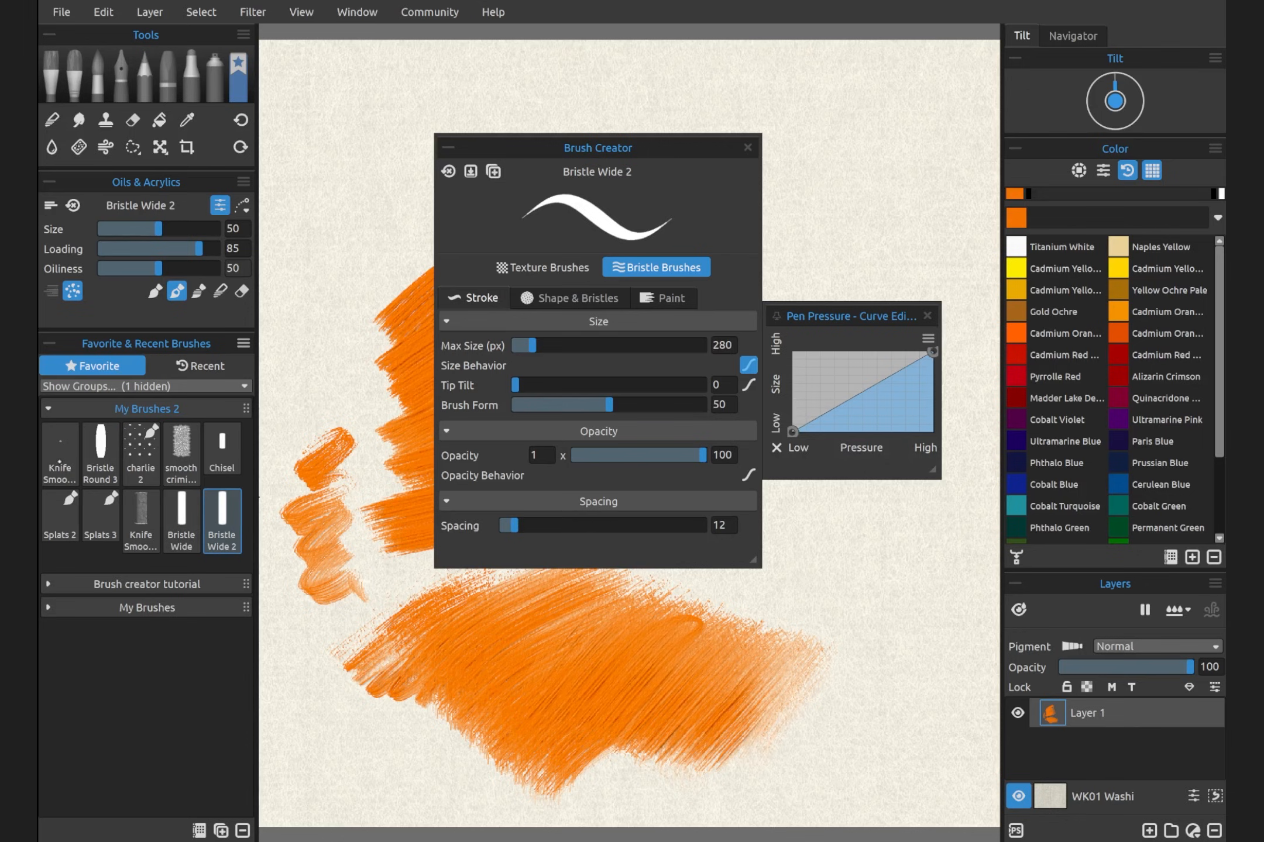
# Step: Switch through favorite brushes such as Bristle Round 3 and smooth criminal 2, and return to Bristle Wide 2
pyautogui.click(59, 462)
pyautogui.click(92, 465)
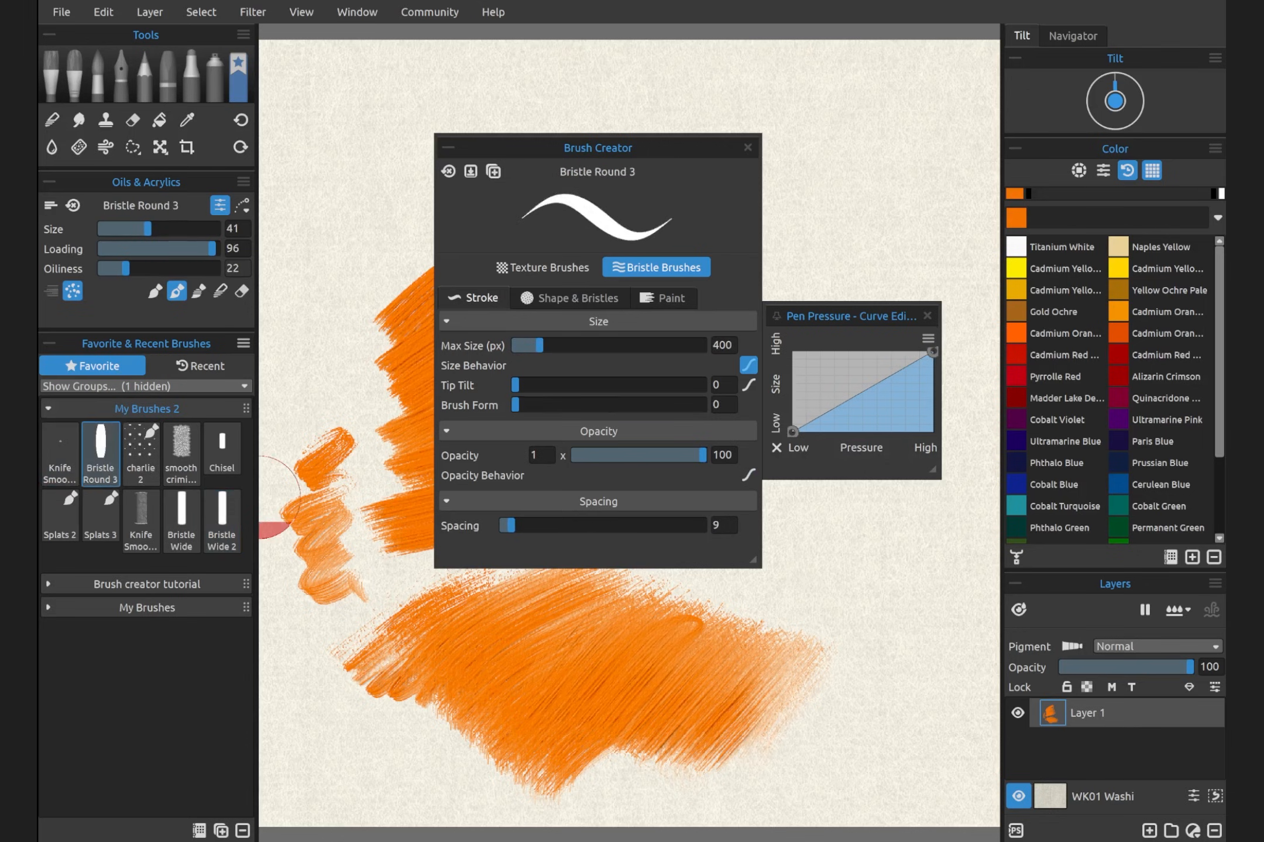
pyautogui.press('6')
pyautogui.press('7')
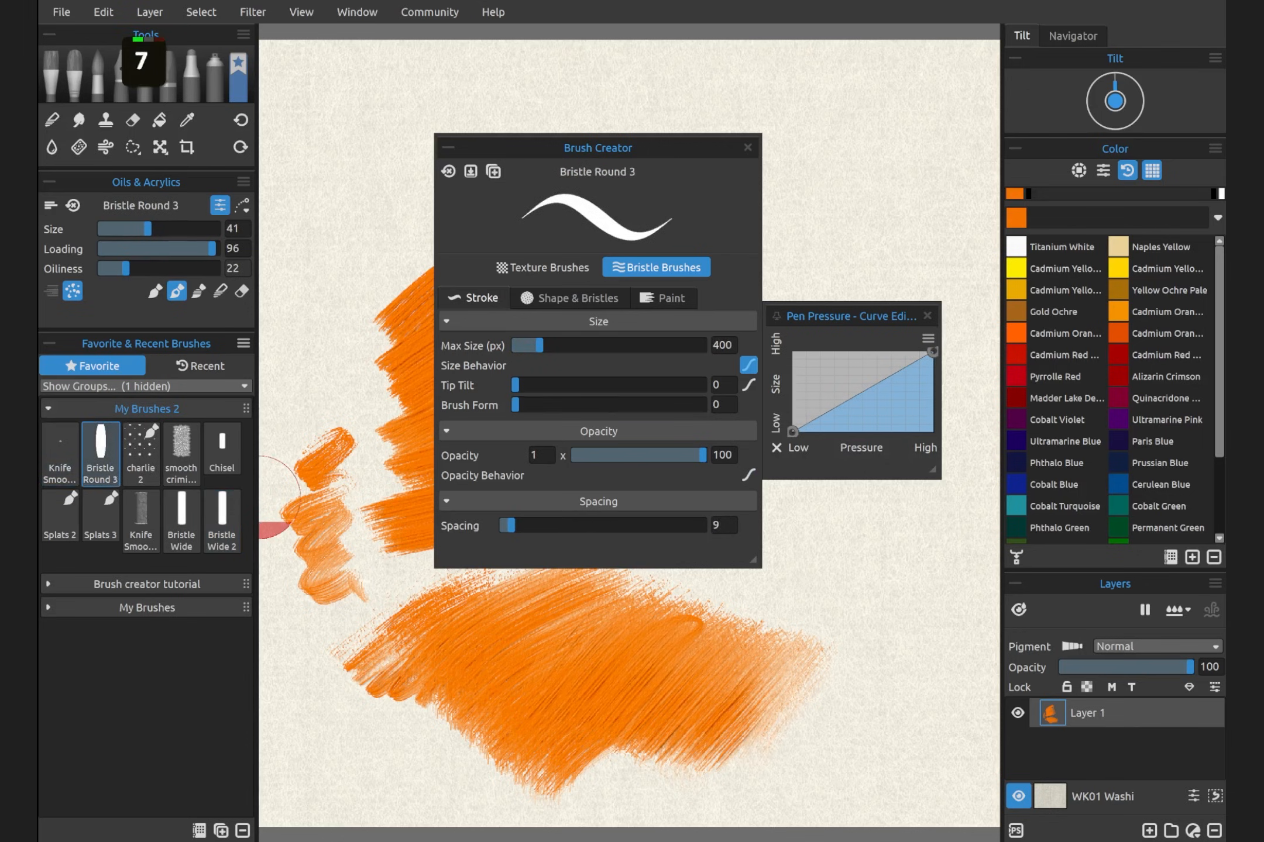
pyautogui.press('8')
pyautogui.press('9')
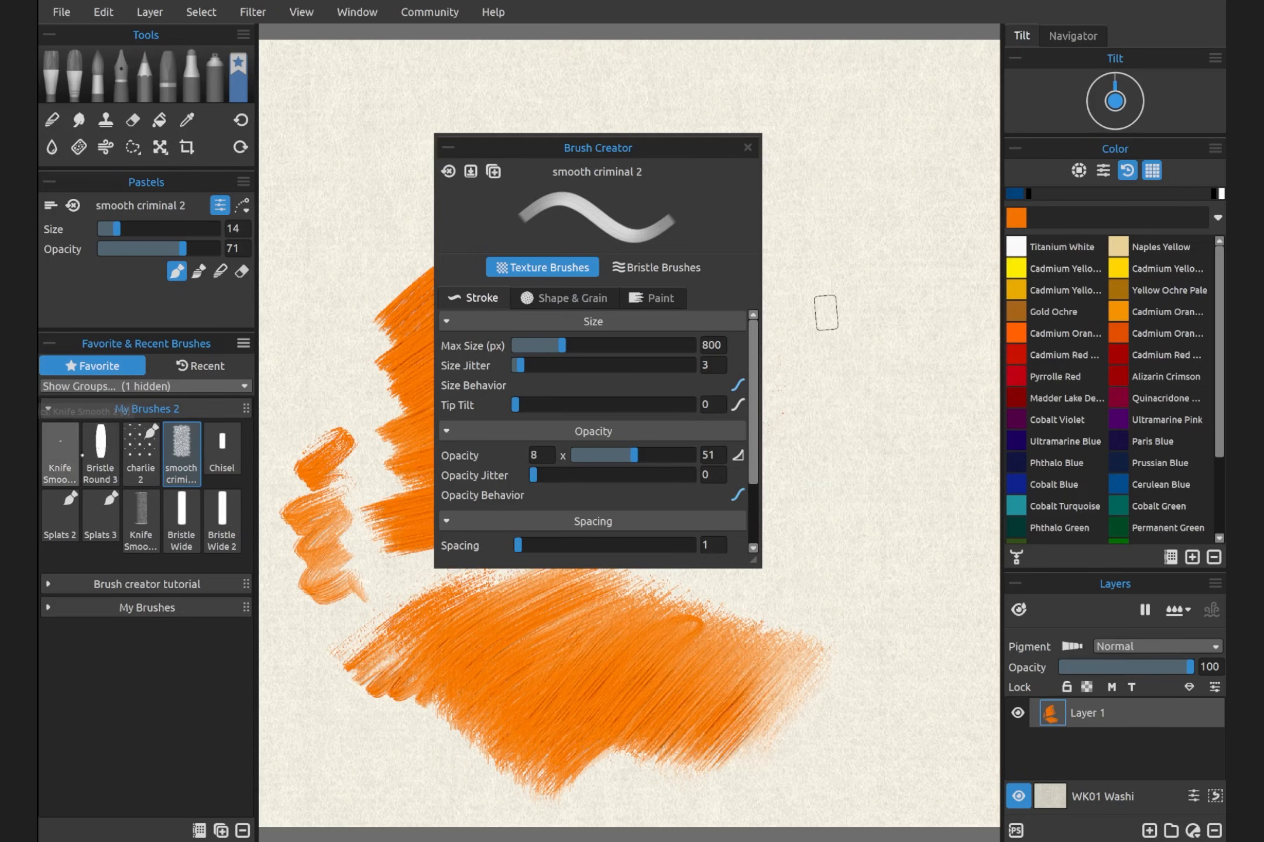
pyautogui.click(223, 515)
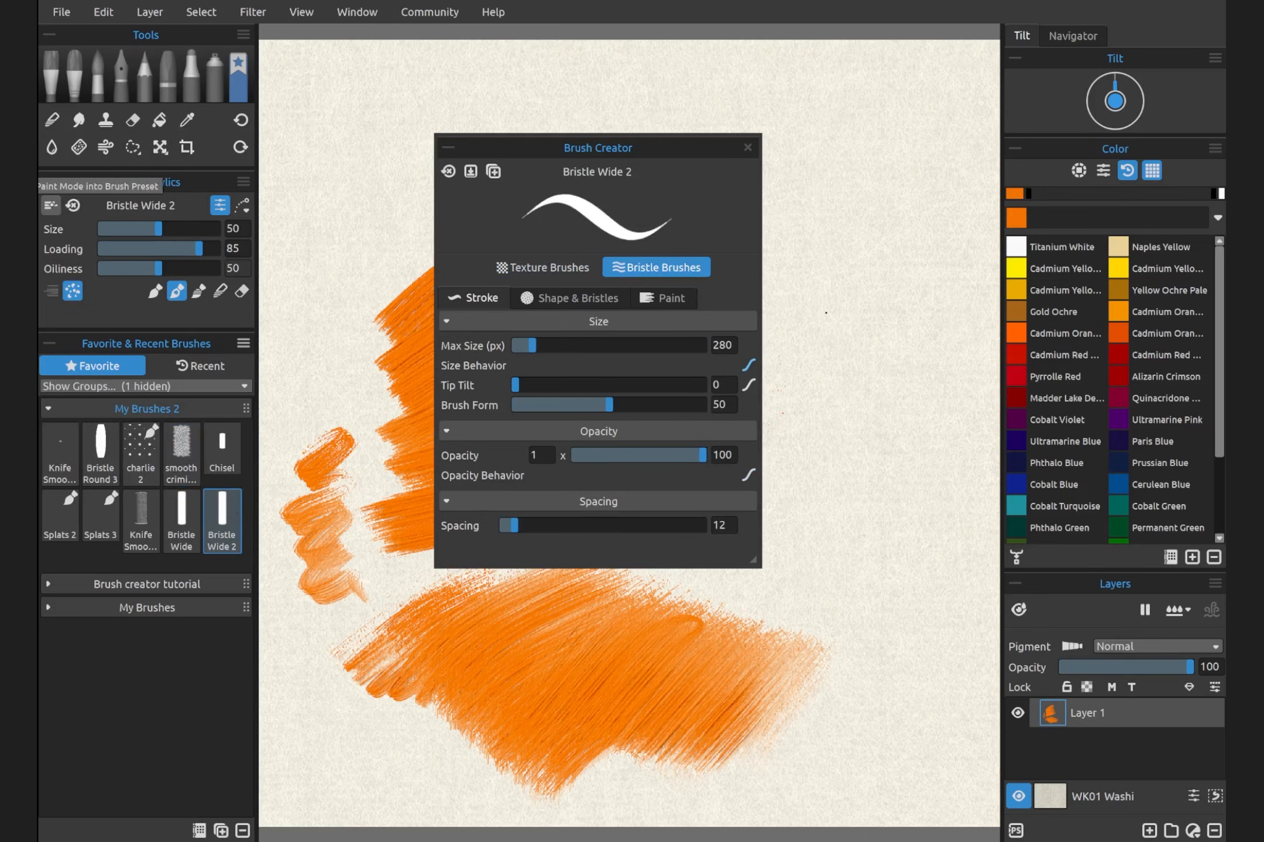
# Step: Try the preset-saving options for Bristle Wide 2 and leave it on Save Volumes (Size, Opacity, Water) into Brush Preset
pyautogui.click(51, 204)
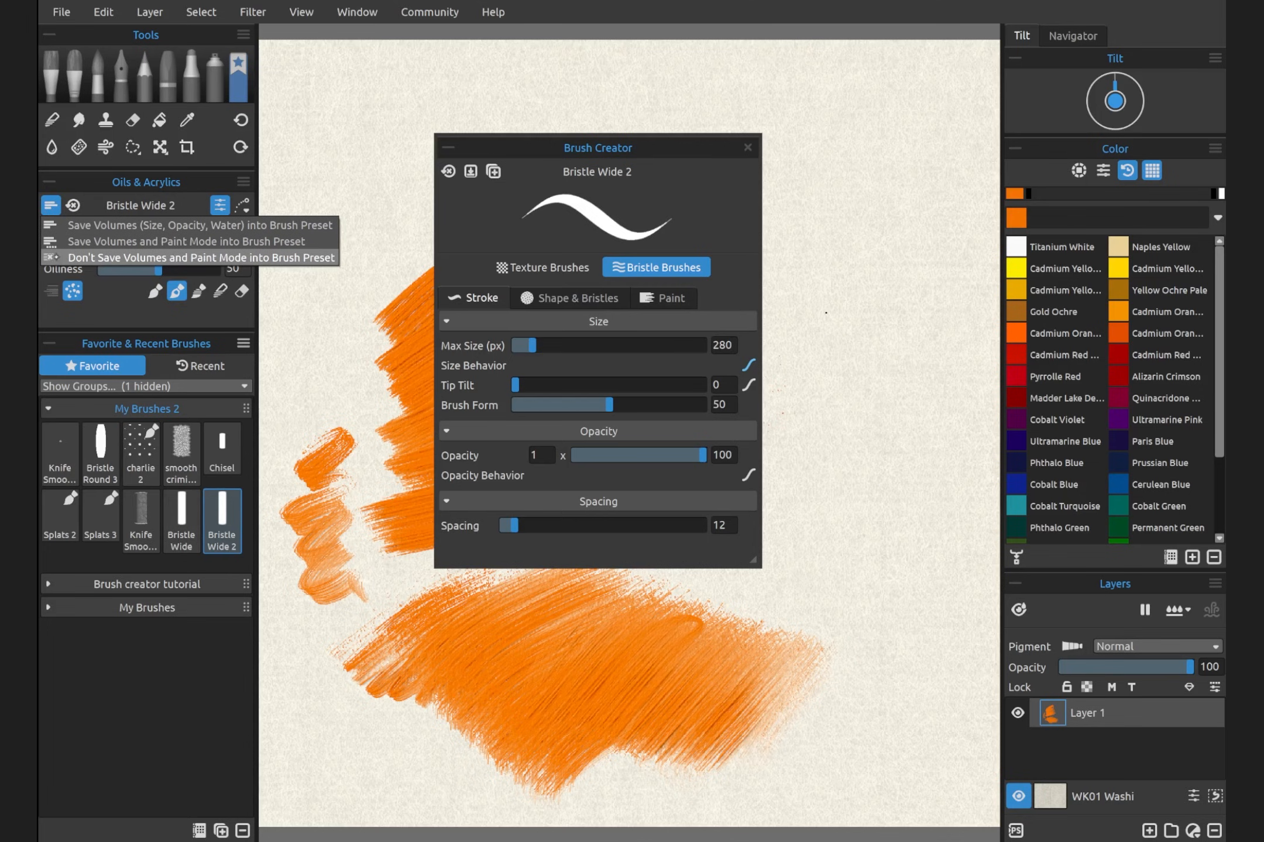
pyautogui.click(55, 258)
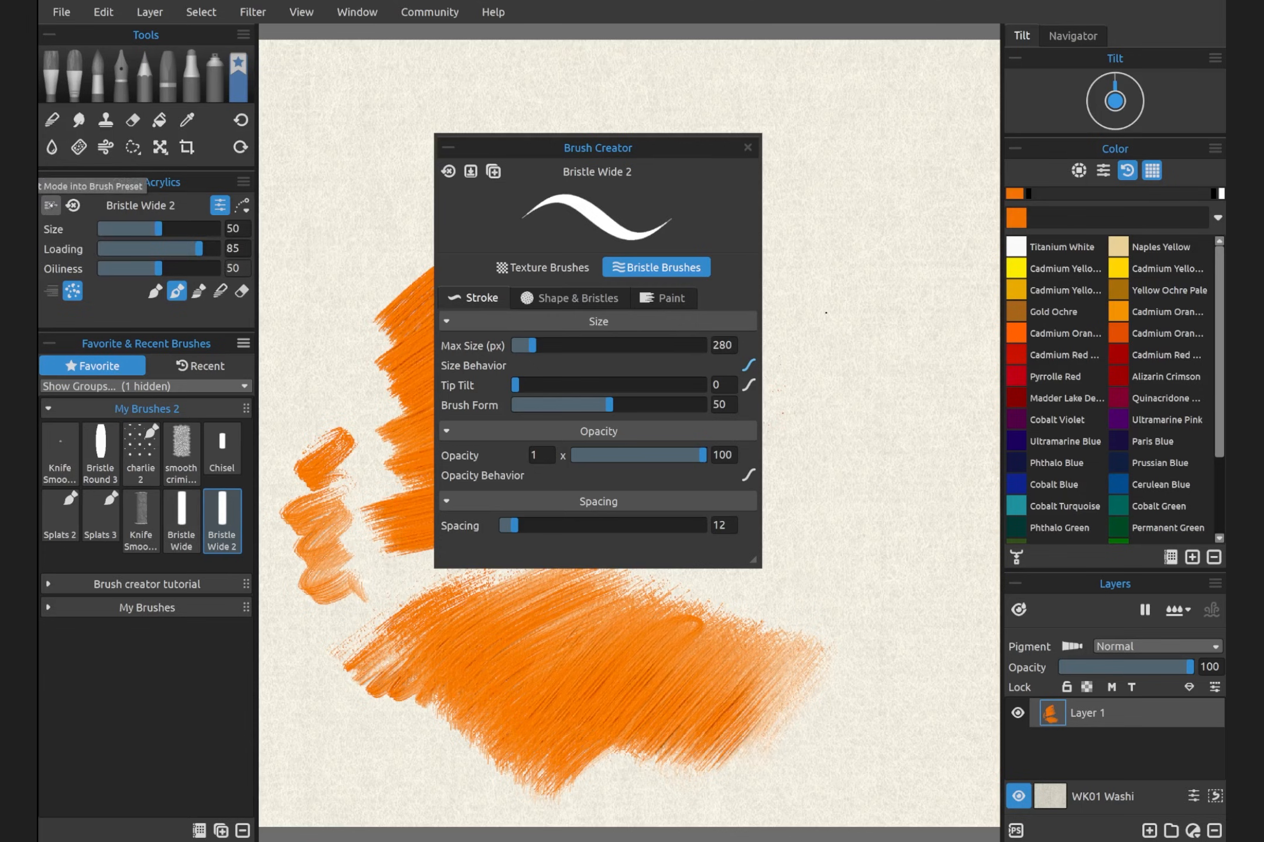
pyautogui.click(51, 205)
pyautogui.click(83, 242)
pyautogui.click(52, 205)
pyautogui.click(88, 224)
pyautogui.click(51, 205)
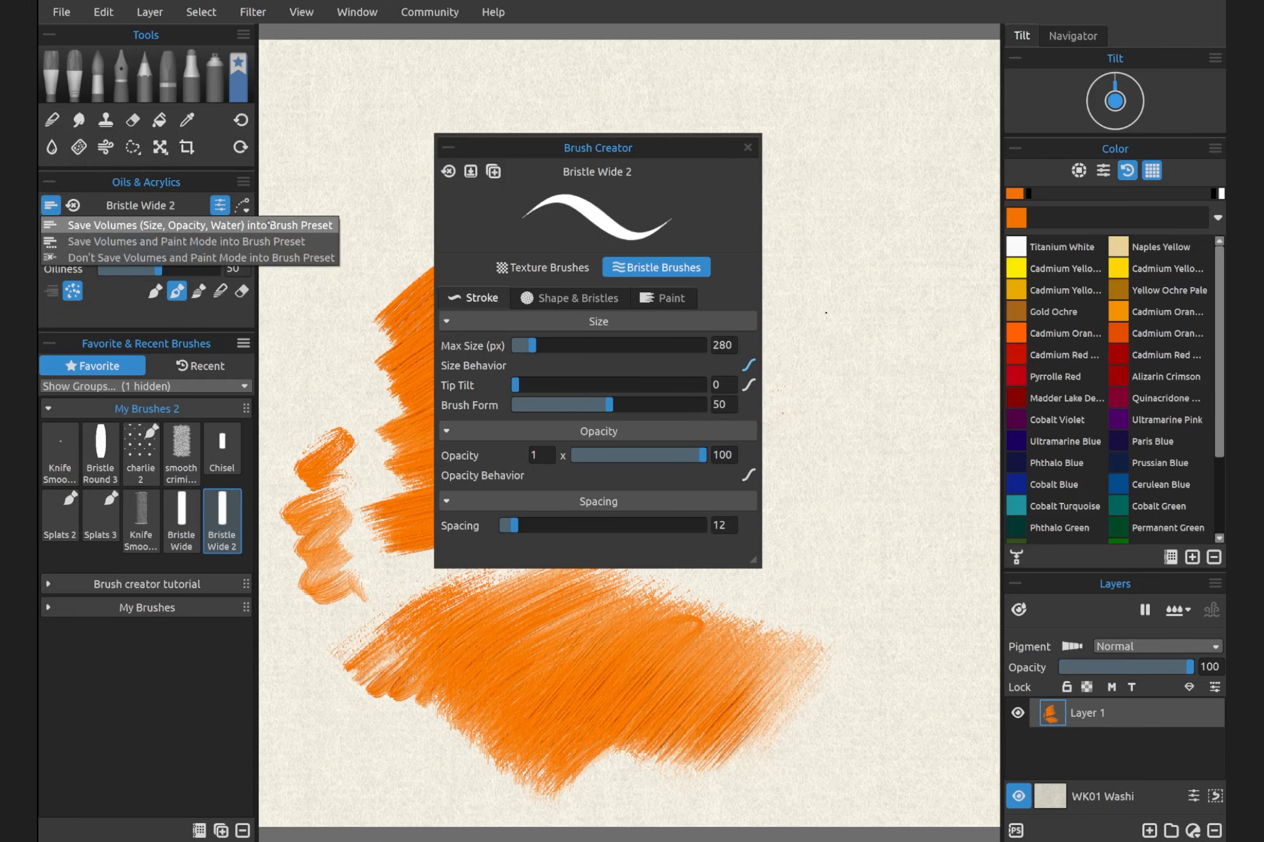
pyautogui.click(361, 222)
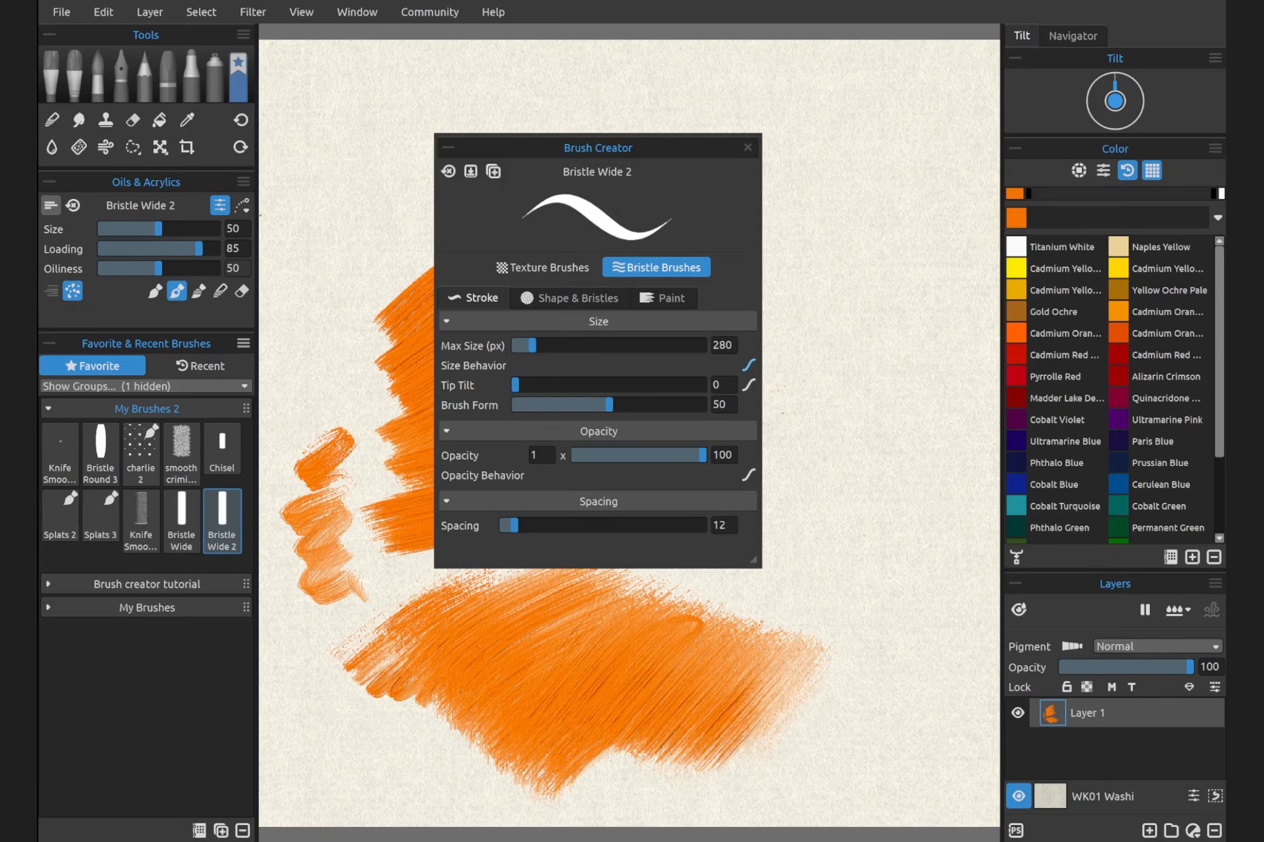
# Step: Set Bristle Wide 2's Loading to 33 and save the change as the preset's default
pyautogui.moveTo(199, 248); pyautogui.dragTo(142, 249)
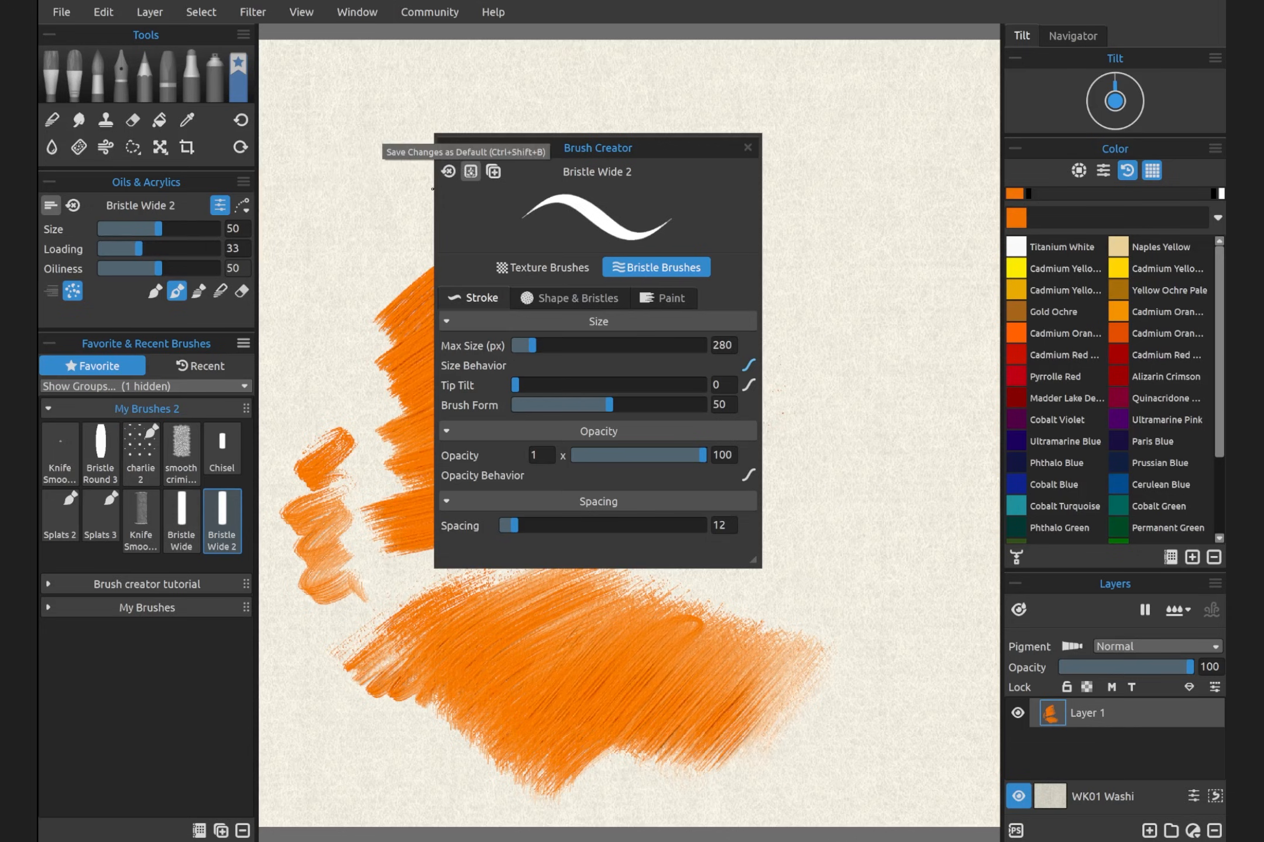
pyautogui.click(470, 171)
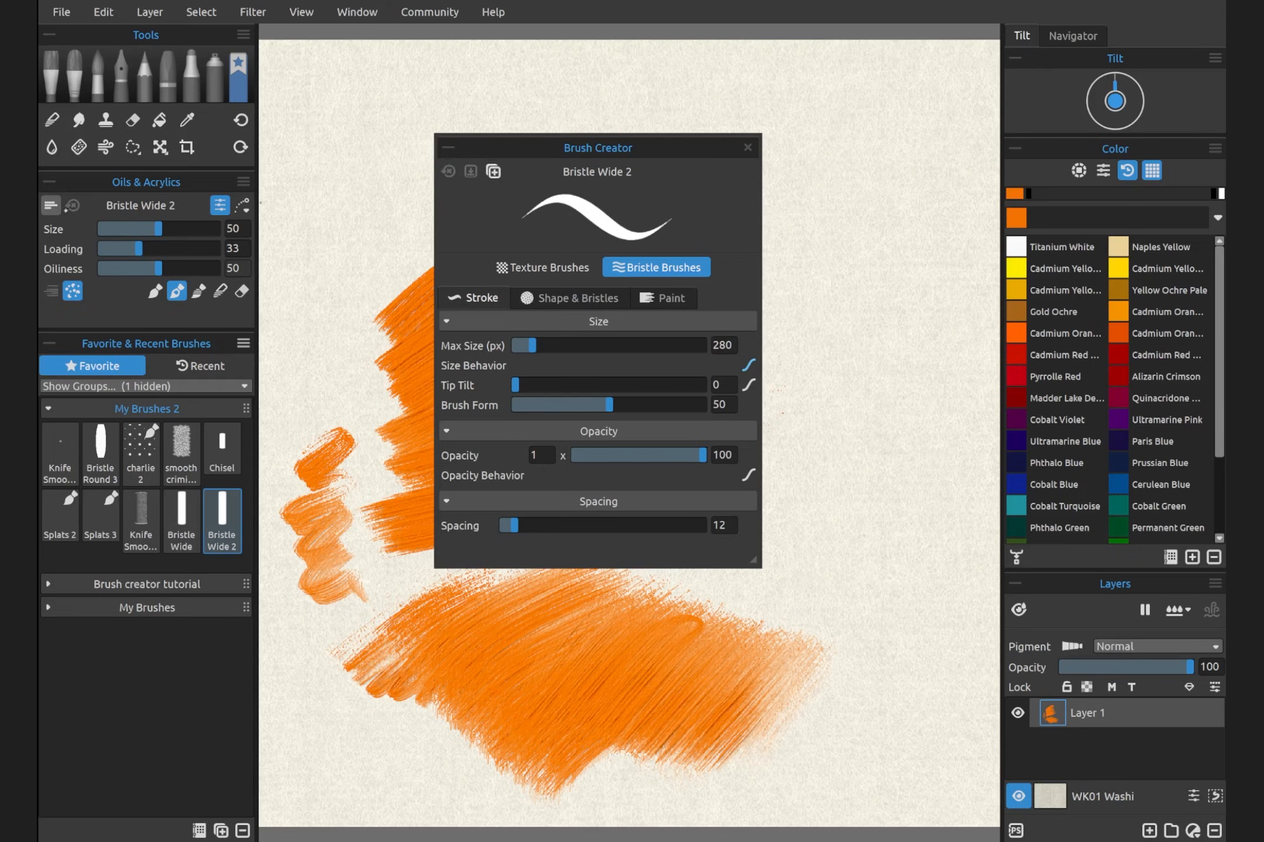
# Step: Set Bristle Wide 2's size to 80 and oiliness to 21, and save the changes as the preset's default
pyautogui.moveTo(158, 228)
pyautogui.mouseDown()
pyautogui.moveTo(193, 229)
pyautogui.moveTo(124, 269)
pyautogui.mouseUp()
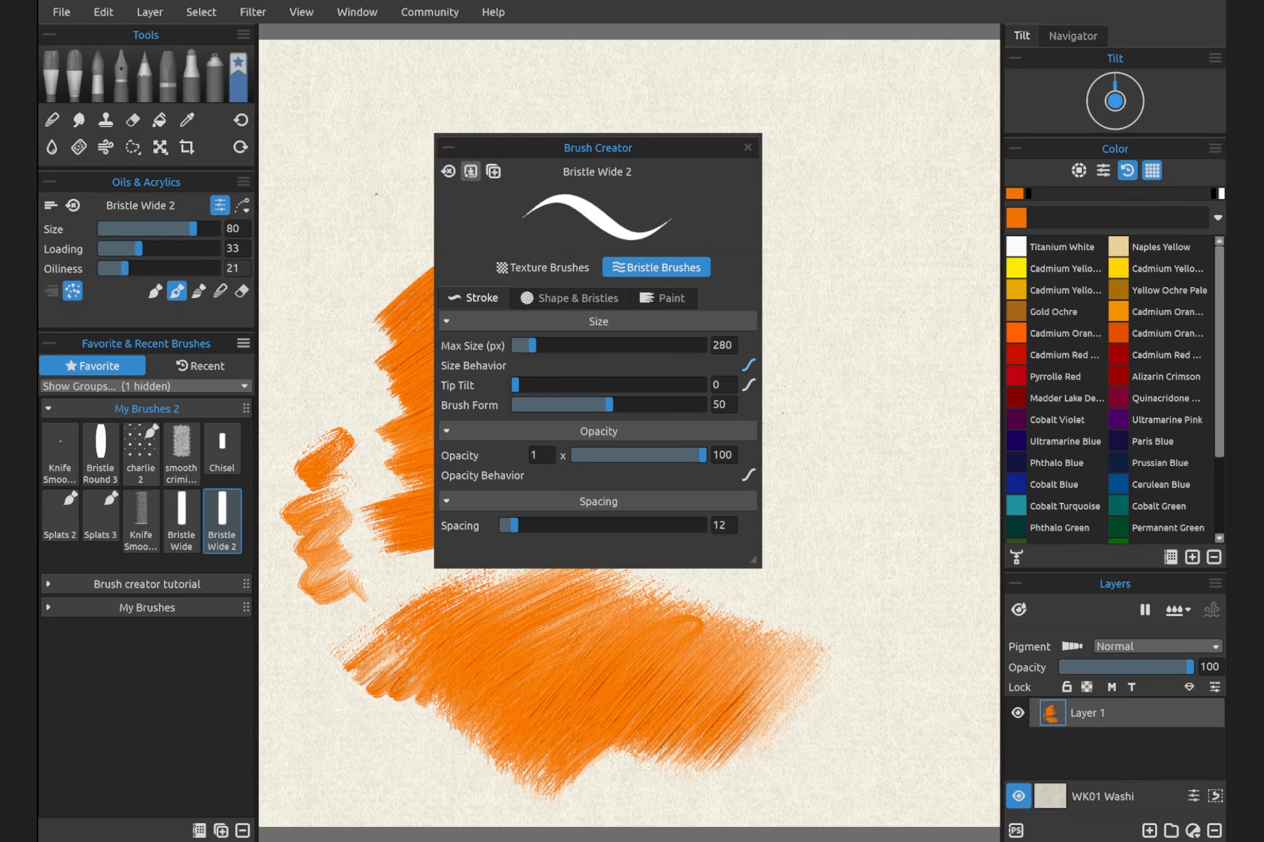
pyautogui.click(469, 173)
# Step: Try other size, loading and oiliness values on Bristle Wide 2 and reset the brush changes each time
pyautogui.click(180, 249)
pyautogui.moveTo(164, 269); pyautogui.dragTo(176, 269)
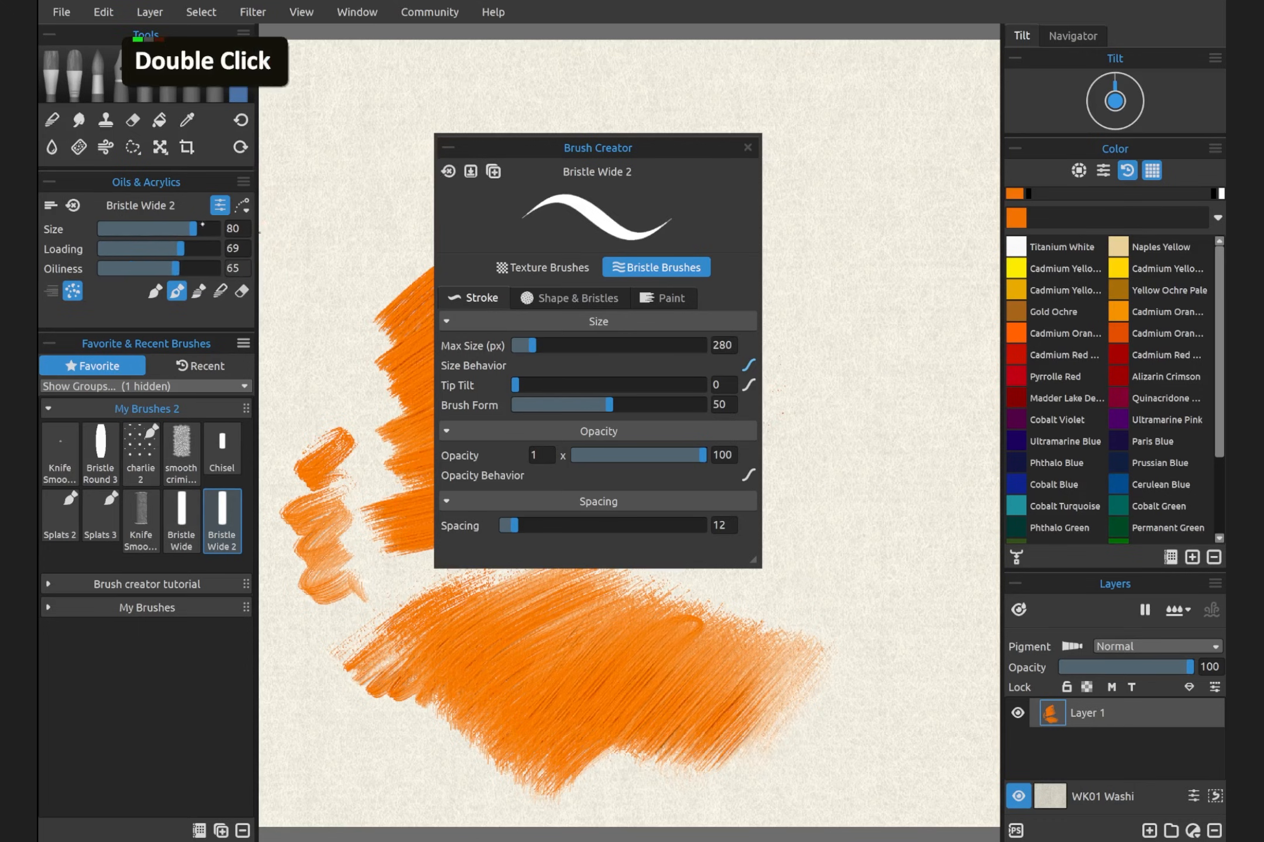
pyautogui.doubleClick(202, 227)
pyautogui.click(448, 171)
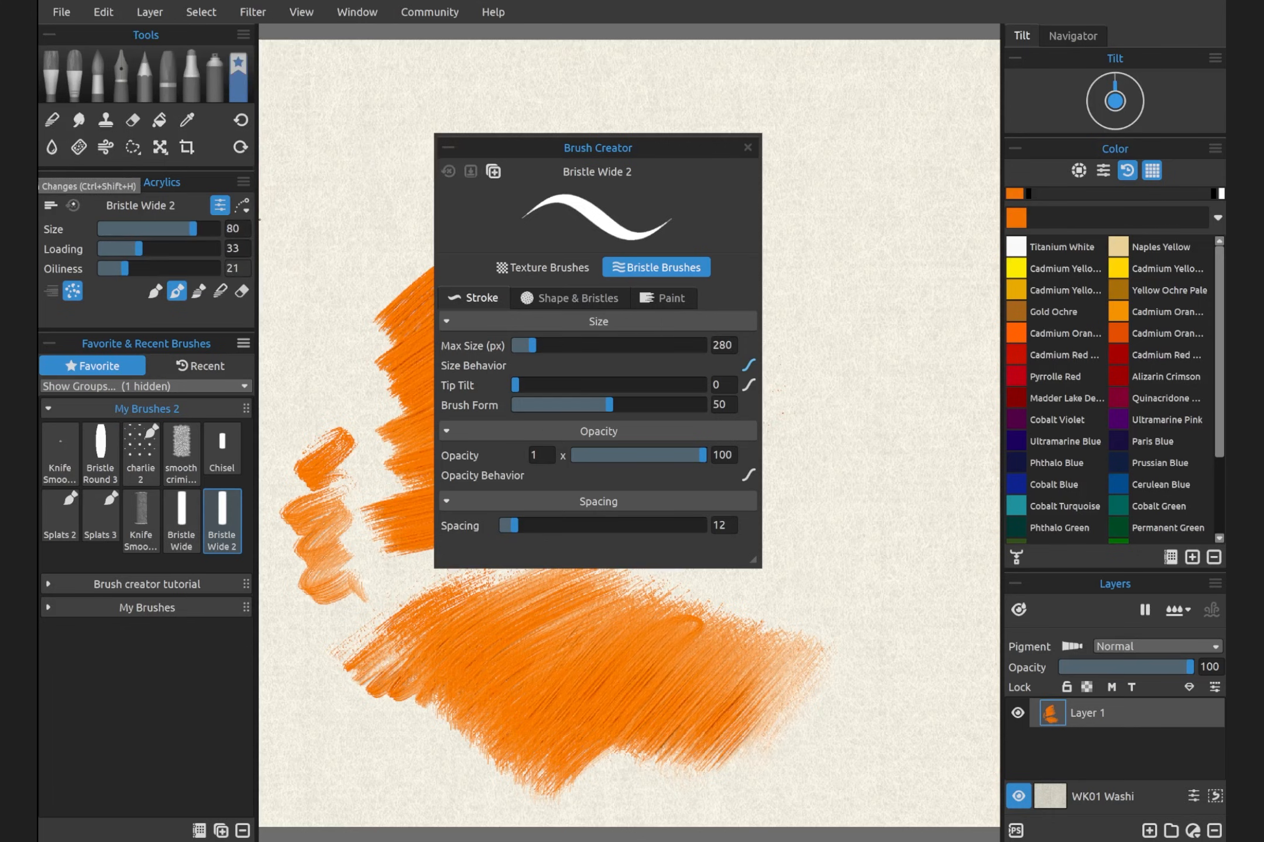
pyautogui.doubleClick(142, 229)
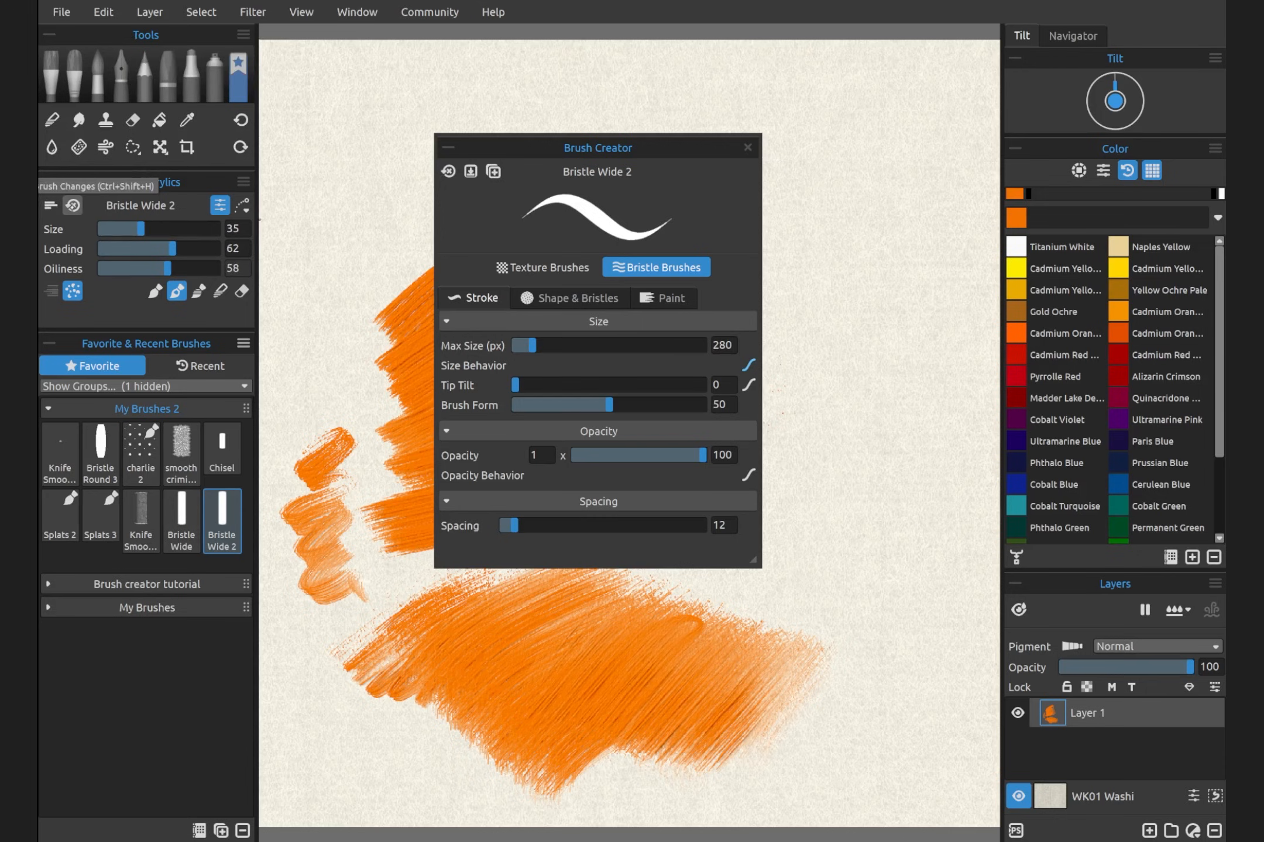
pyautogui.click(73, 205)
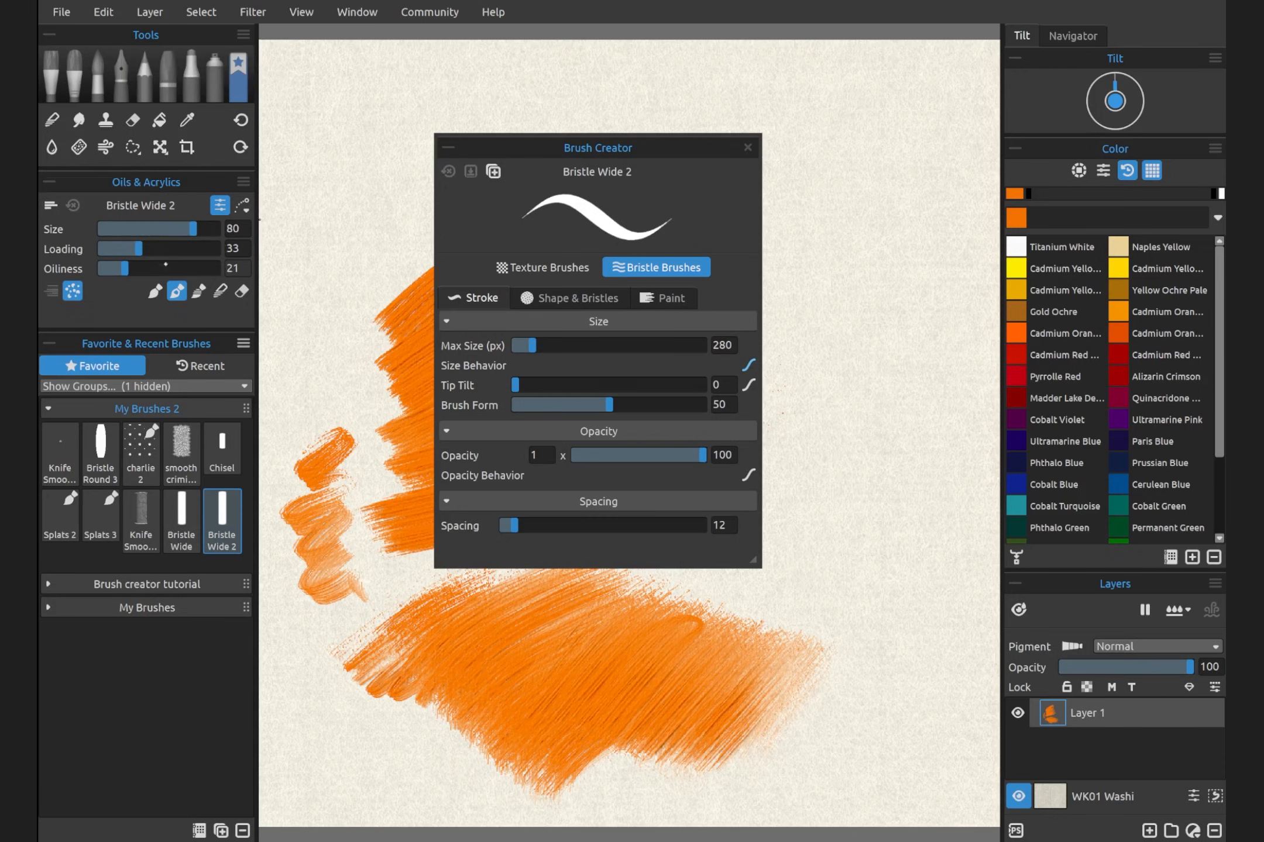
# Step: Switch Bristle Wide 2 to Blend, choose Save Volumes and Paint Mode into Brush Preset, and save it as the default
pyautogui.click(51, 204)
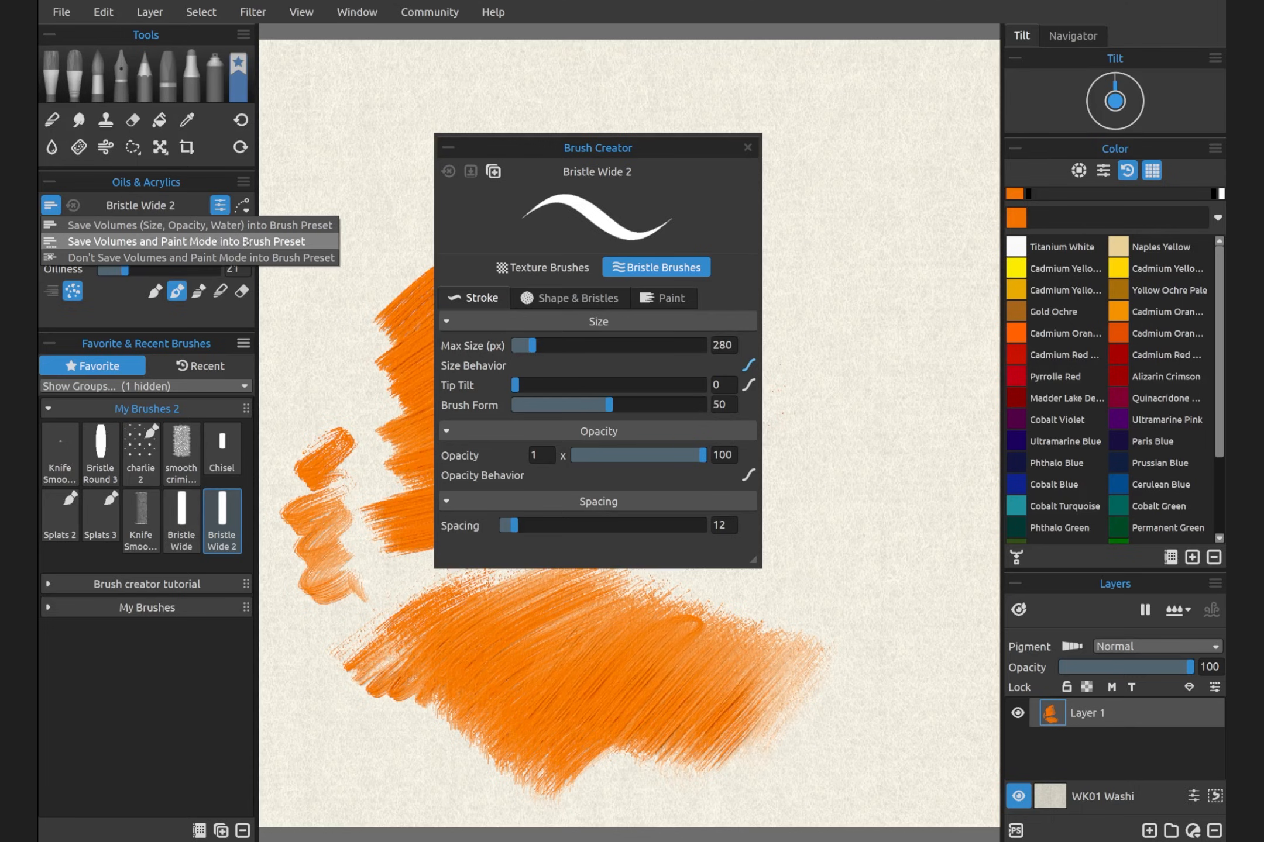
pyautogui.click(315, 297)
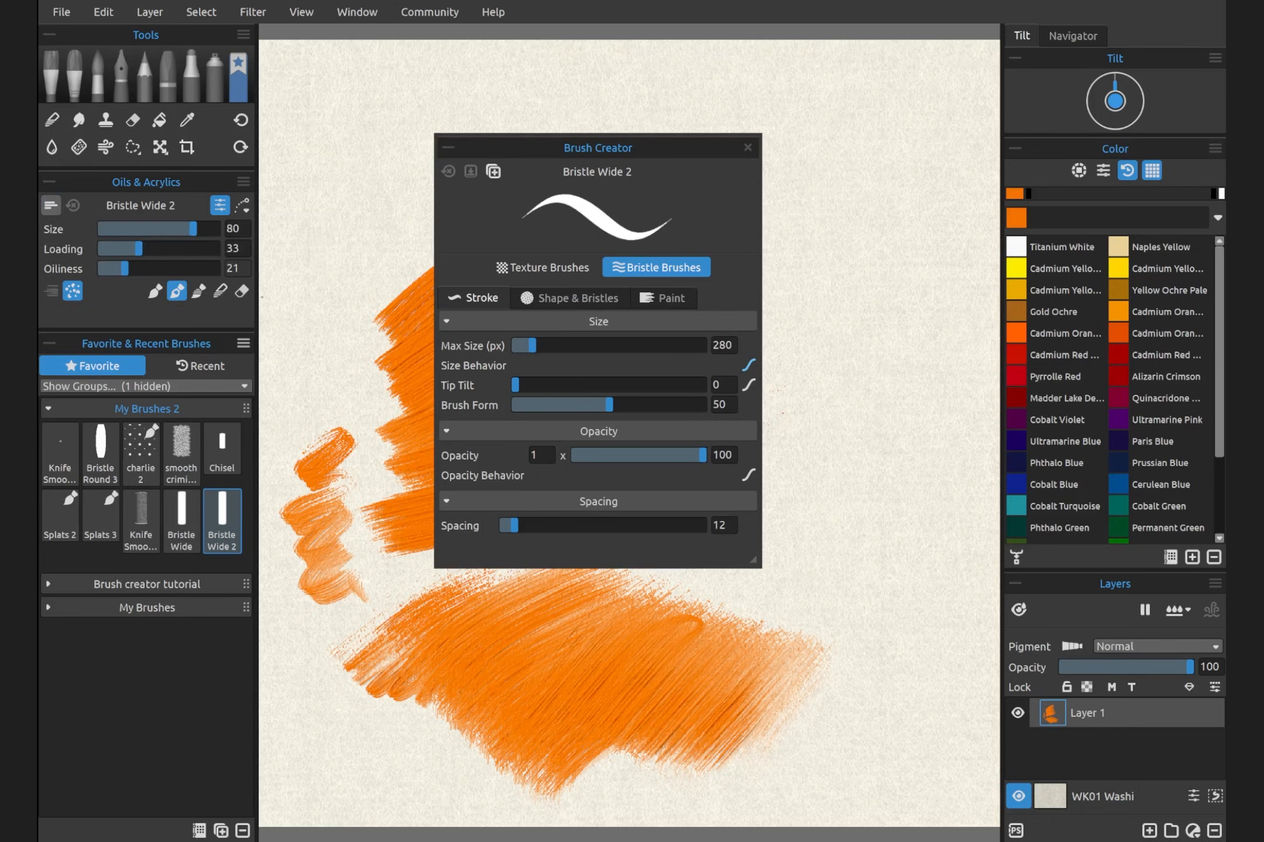
pyautogui.press('4')
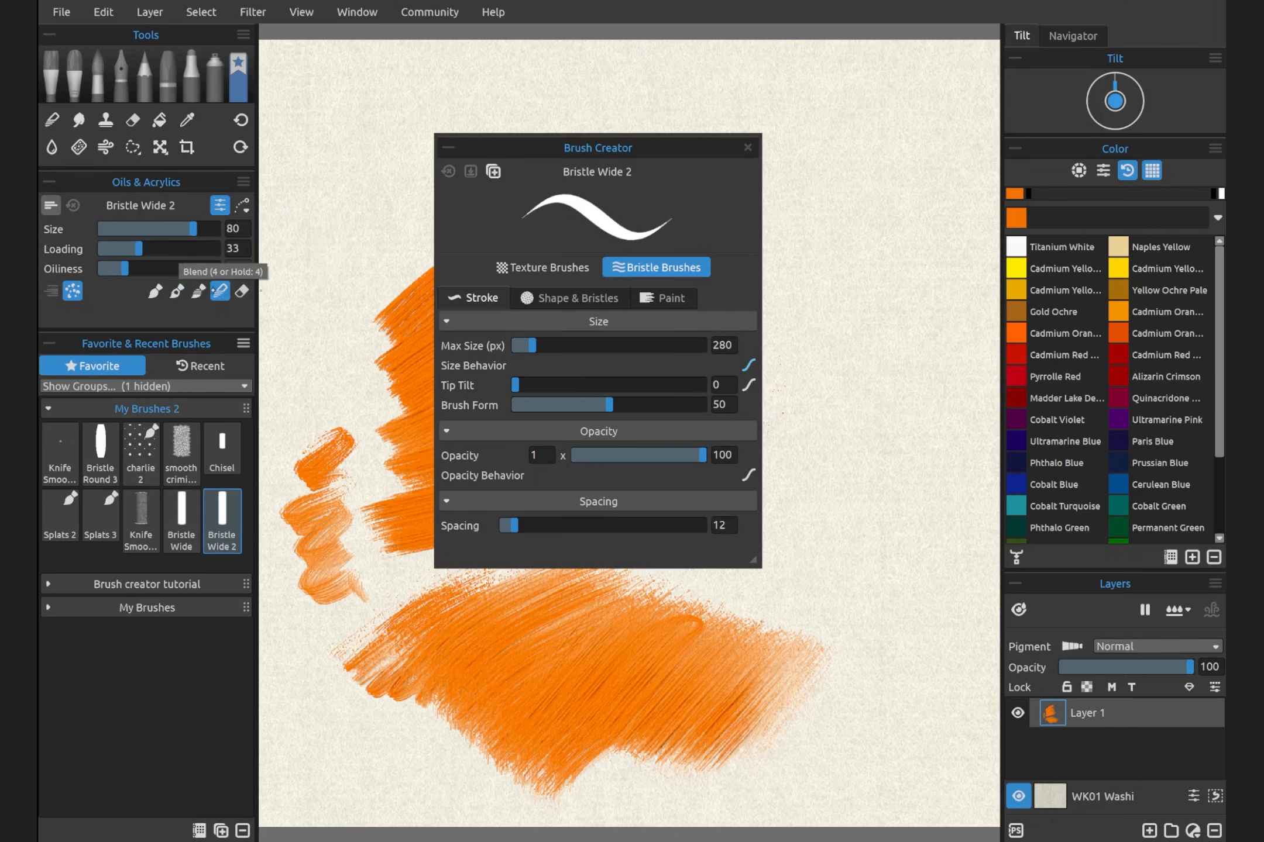
pyautogui.click(51, 205)
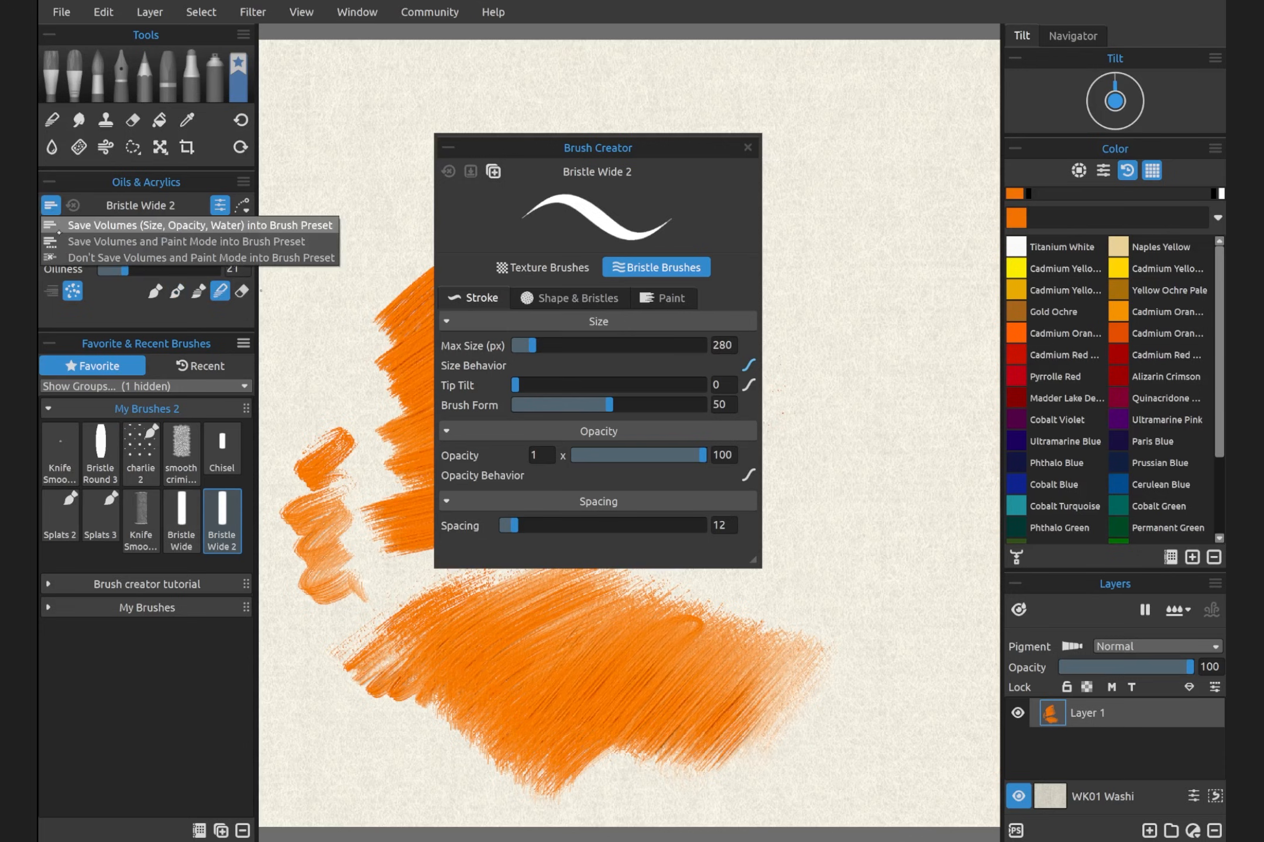
pyautogui.click(87, 241)
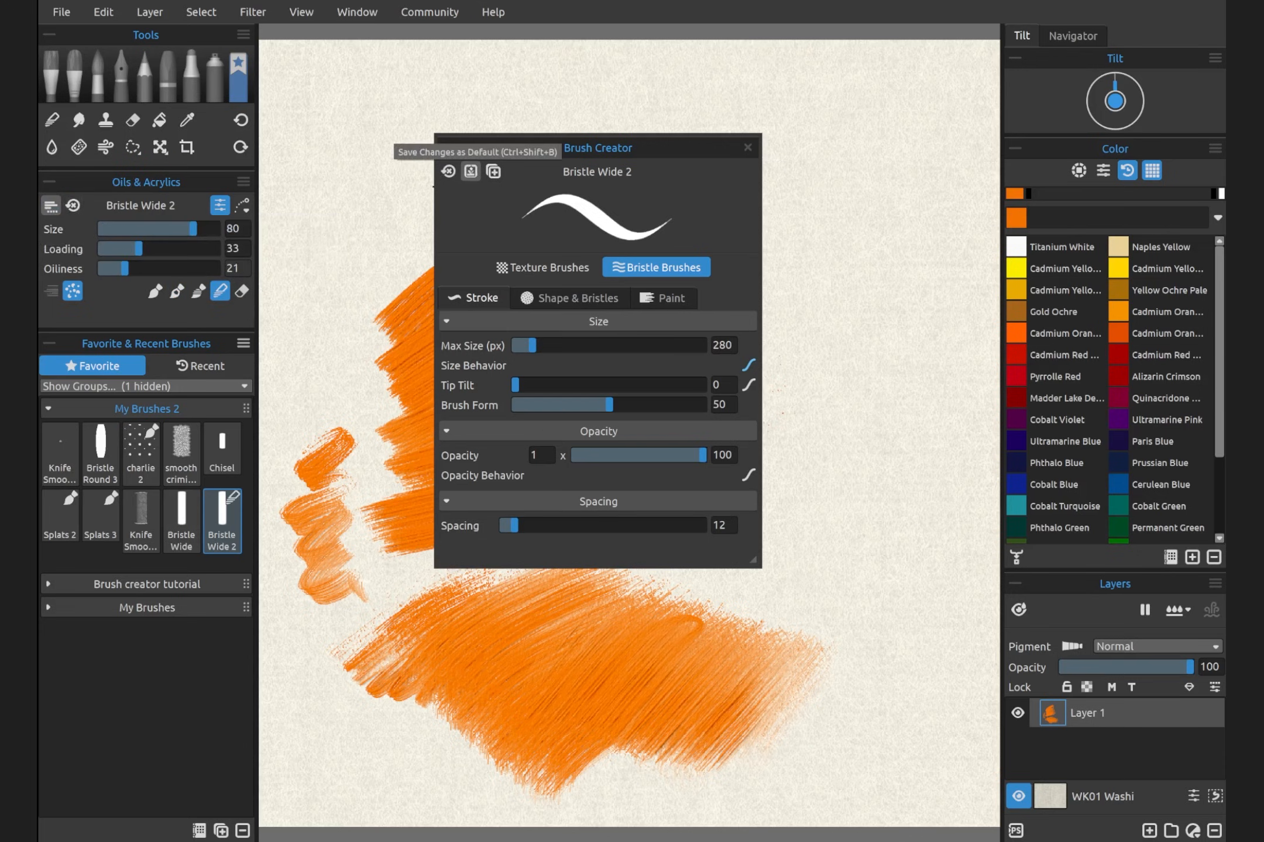
pyautogui.click(471, 172)
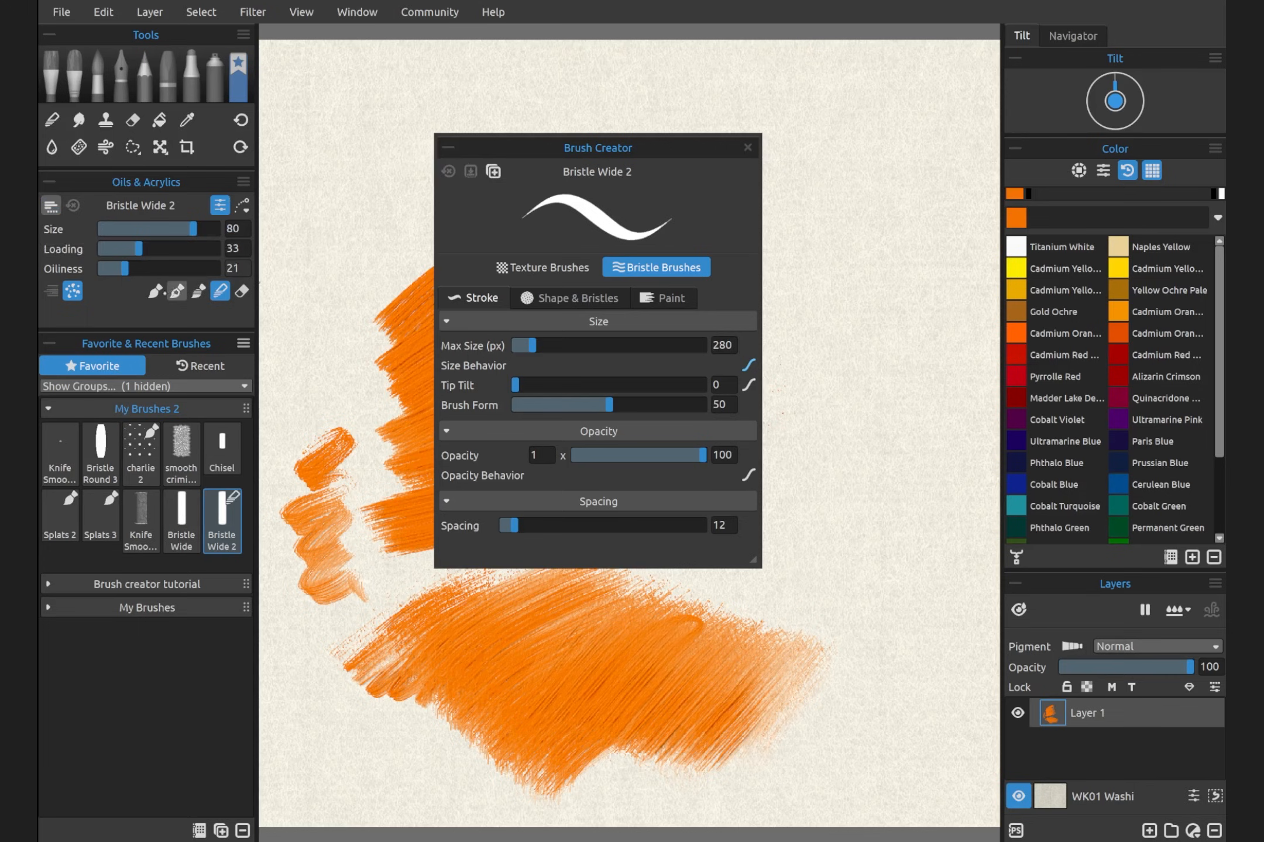
# Step: Paint an orange patch above the existing strokes, and cover it partly with blue in Paint mode using smooth criminal 2
pyautogui.click(155, 291)
pyautogui.moveTo(296, 278)
pyautogui.mouseDown()
pyautogui.moveTo(351, 279)
pyautogui.moveTo(316, 339)
pyautogui.moveTo(357, 375)
pyautogui.mouseUp()
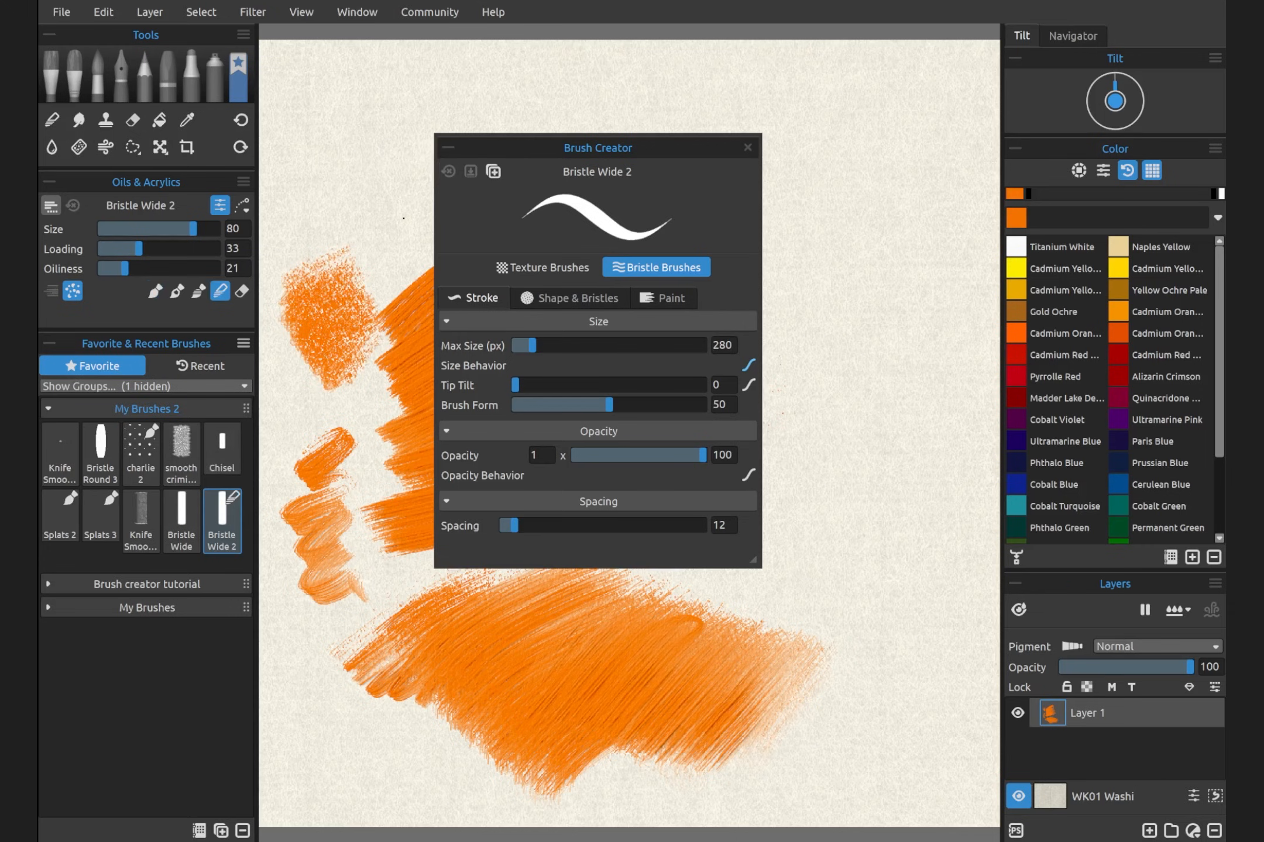
pyautogui.click(181, 453)
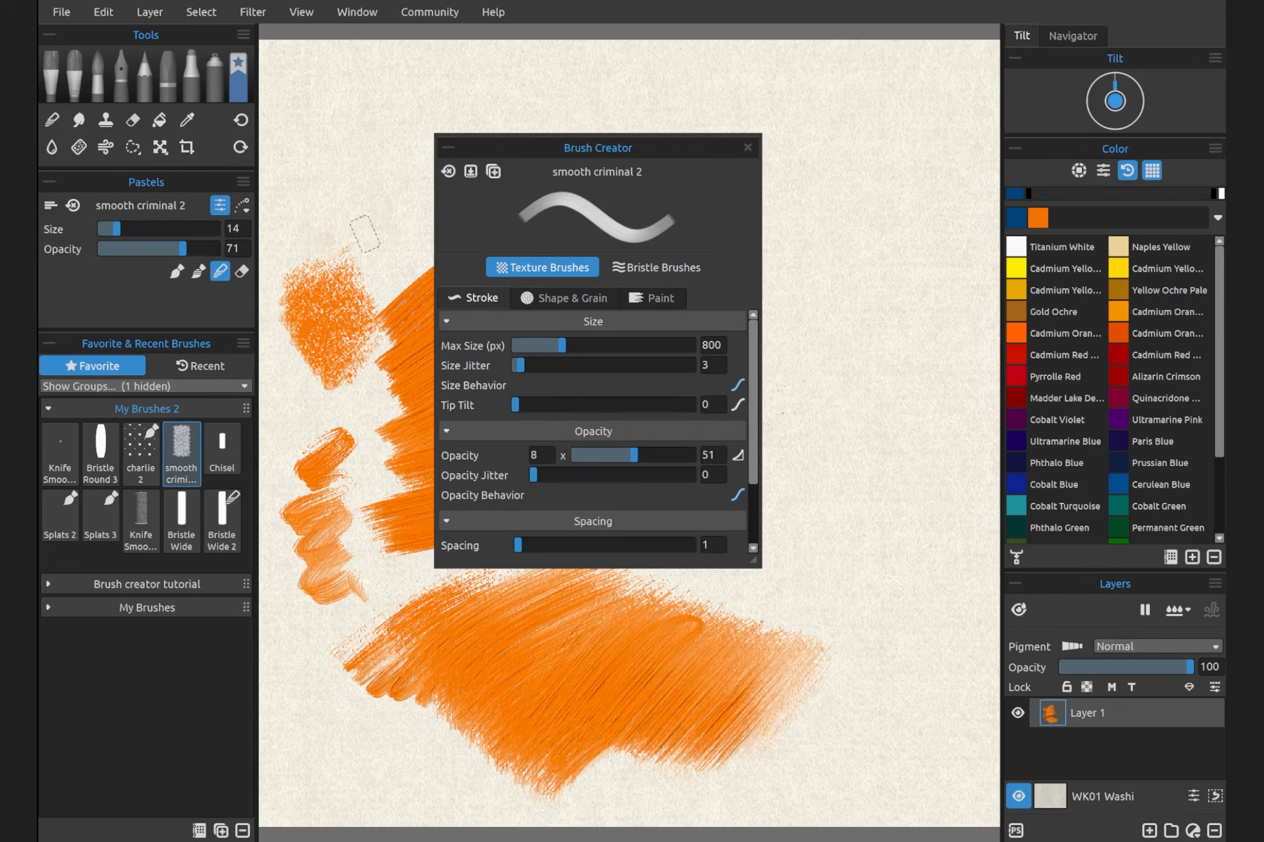
pyautogui.press('1')
pyautogui.moveTo(389, 207)
pyautogui.mouseDown()
pyautogui.moveTo(344, 239)
pyautogui.moveTo(400, 212)
pyautogui.moveTo(373, 302)
pyautogui.moveTo(383, 328)
pyautogui.moveTo(342, 295)
pyautogui.moveTo(312, 242)
pyautogui.moveTo(320, 231)
pyautogui.moveTo(313, 345)
pyautogui.mouseUp()
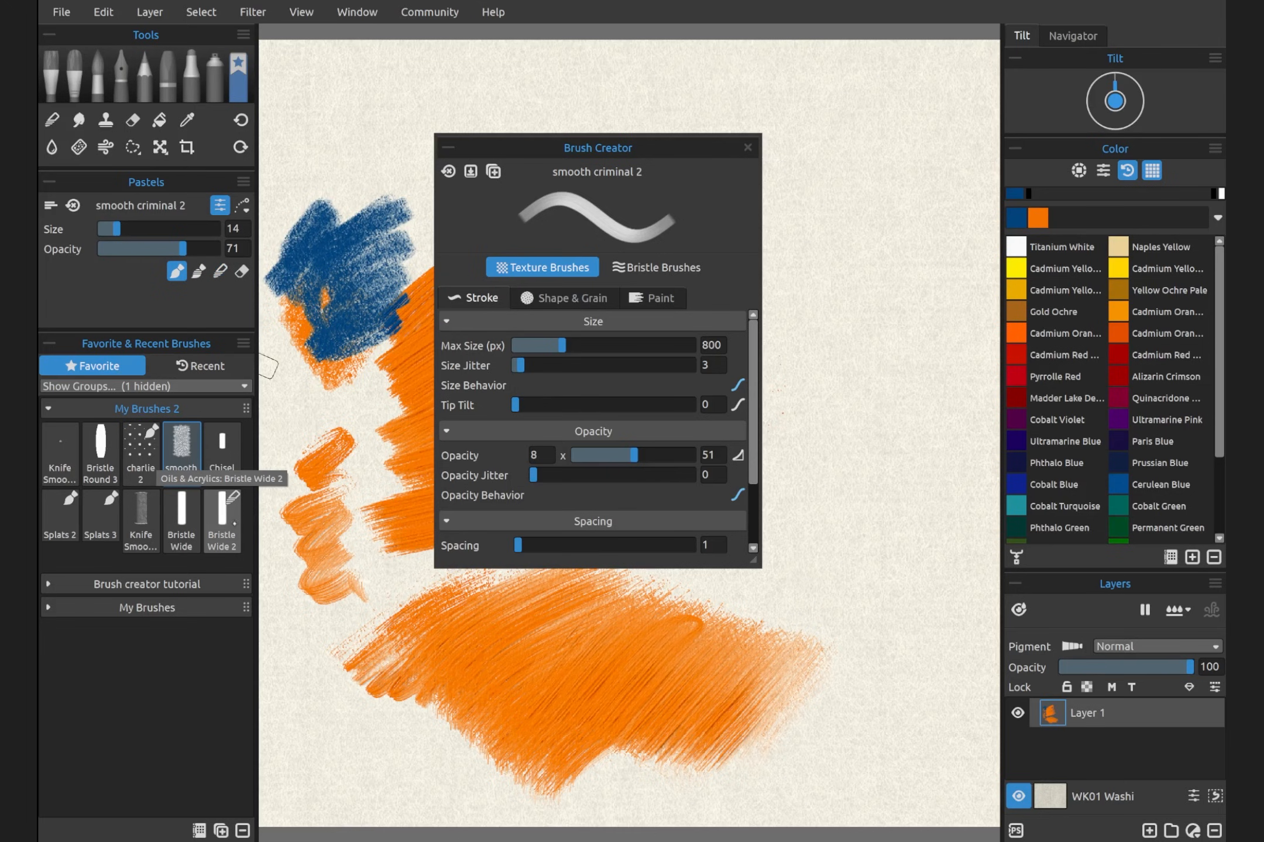
# Step: Blend the blue patch outward at its upper edge and into the orange below using Bristle Wide 2 in Blend mode
pyautogui.click(222, 515)
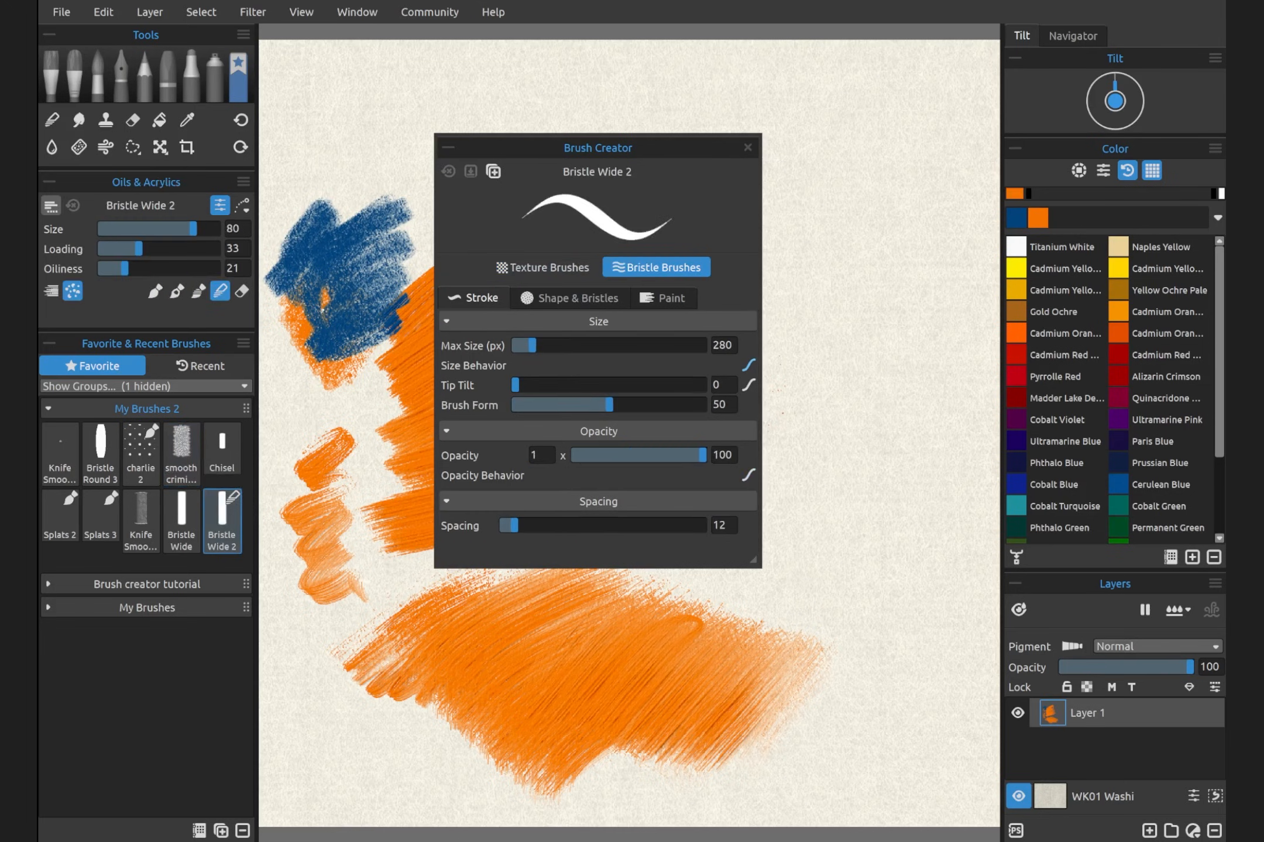
pyautogui.moveTo(360, 226)
pyautogui.mouseDown()
pyautogui.moveTo(379, 154)
pyautogui.moveTo(377, 127)
pyautogui.moveTo(299, 230)
pyautogui.moveTo(326, 190)
pyautogui.mouseUp()
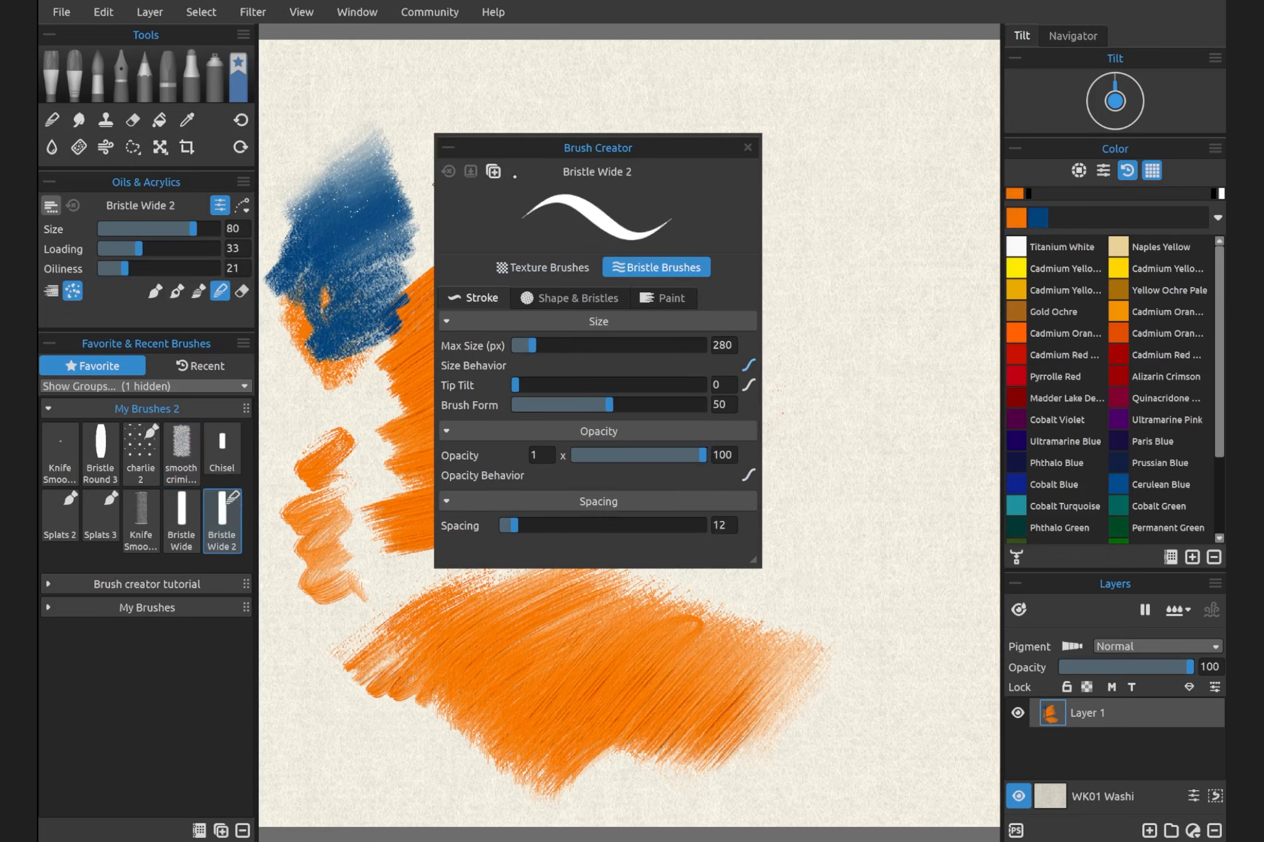
pyautogui.click(177, 290)
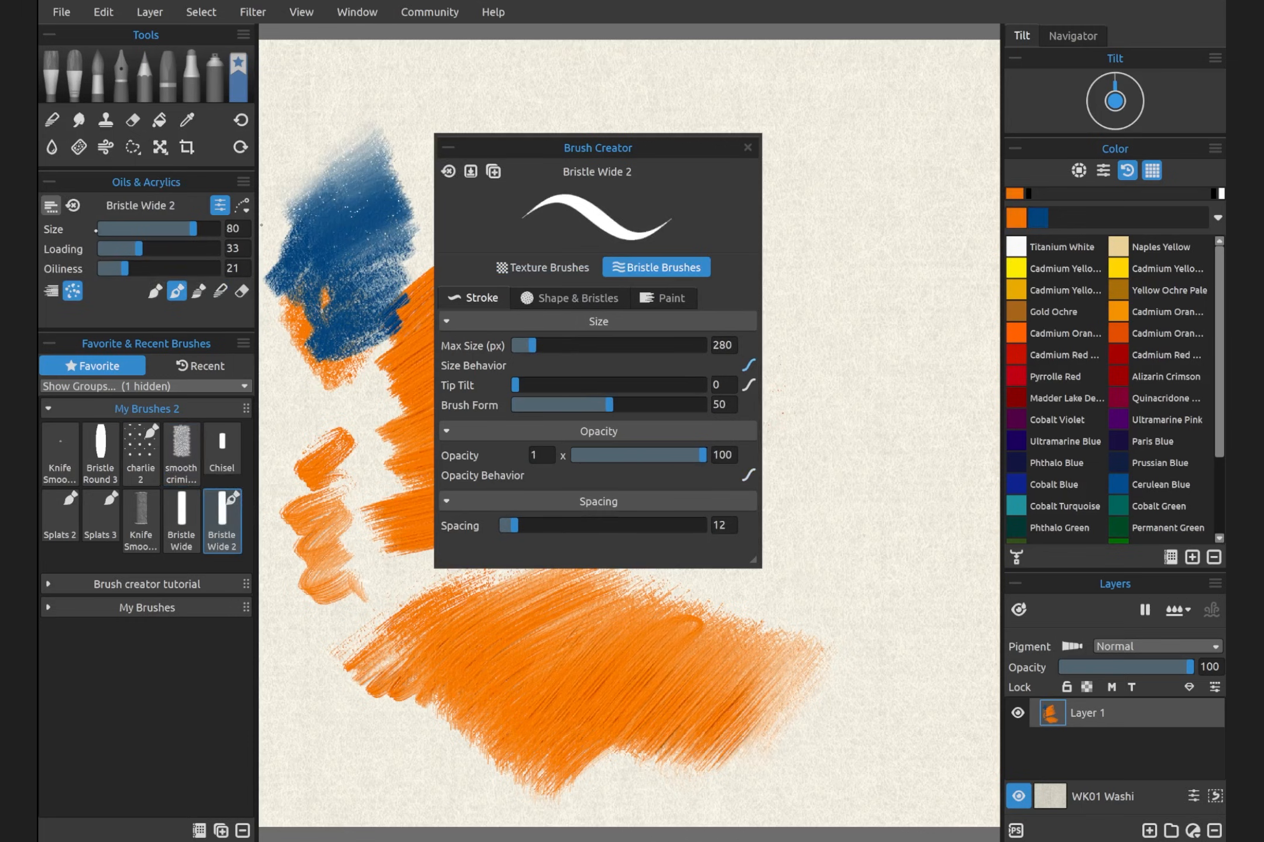
pyautogui.click(220, 291)
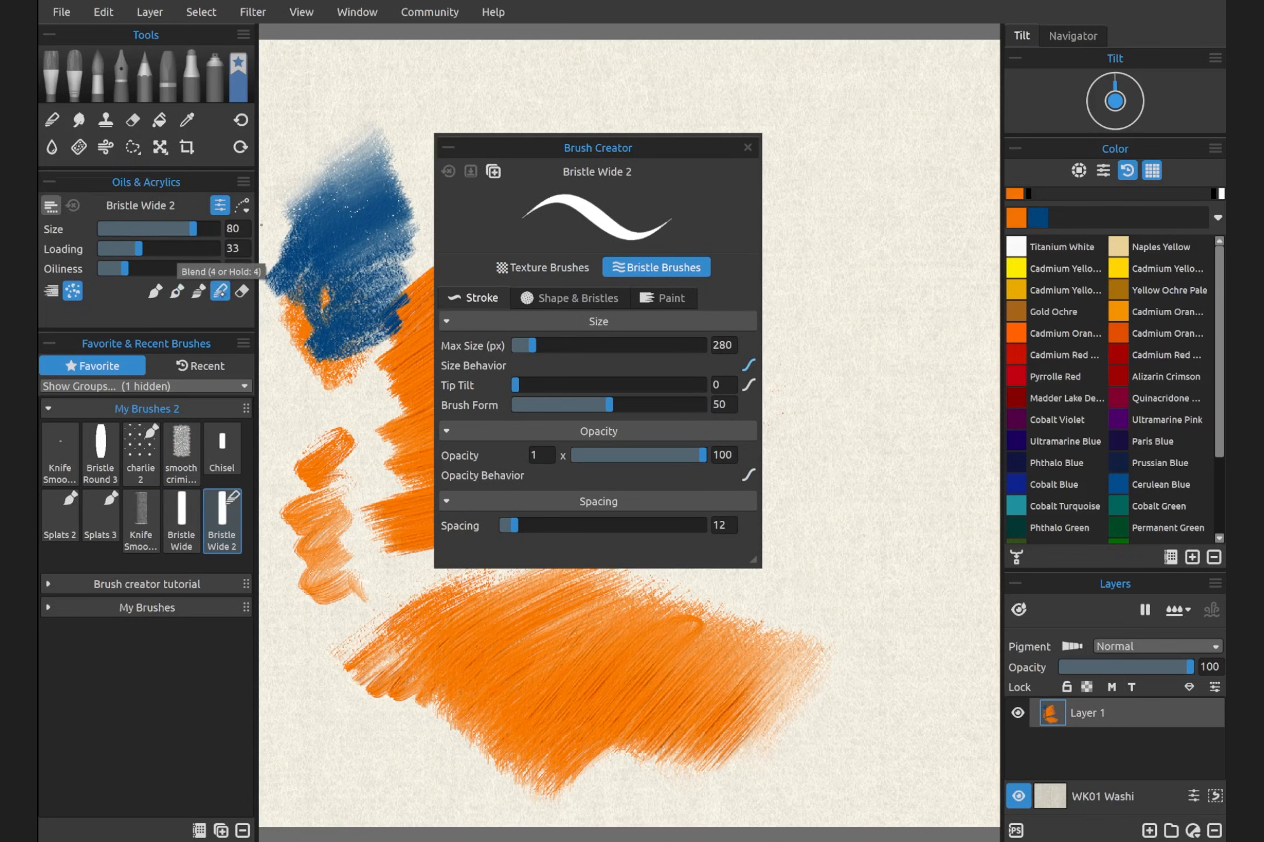
pyautogui.moveTo(338, 380)
pyautogui.mouseDown()
pyautogui.moveTo(400, 324)
pyautogui.moveTo(379, 322)
pyautogui.moveTo(383, 311)
pyautogui.moveTo(325, 359)
pyautogui.mouseUp()
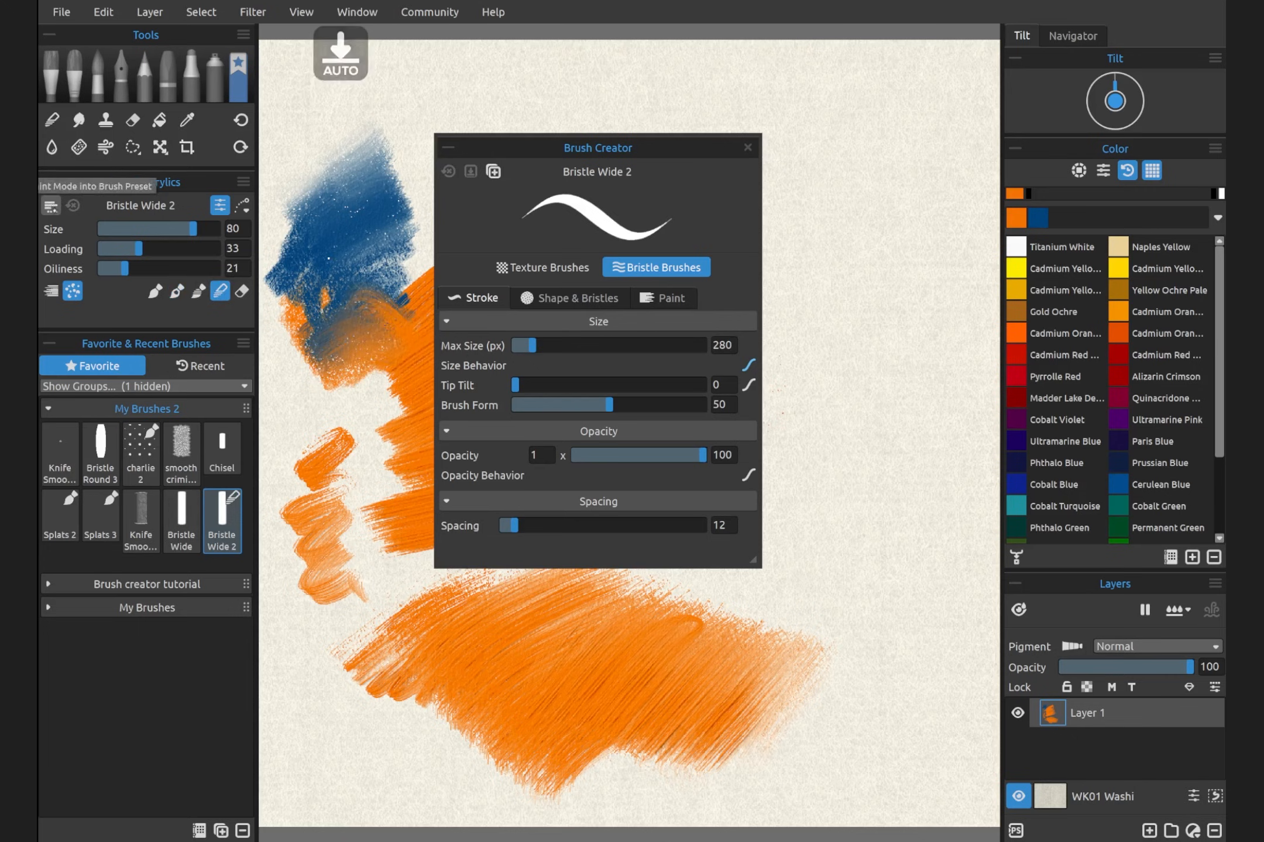
# Step: Try Don't Save Volumes and Paint Mode into Brush Preset on Bristle Wide 2 and switch it to Paint mode
pyautogui.click(51, 205)
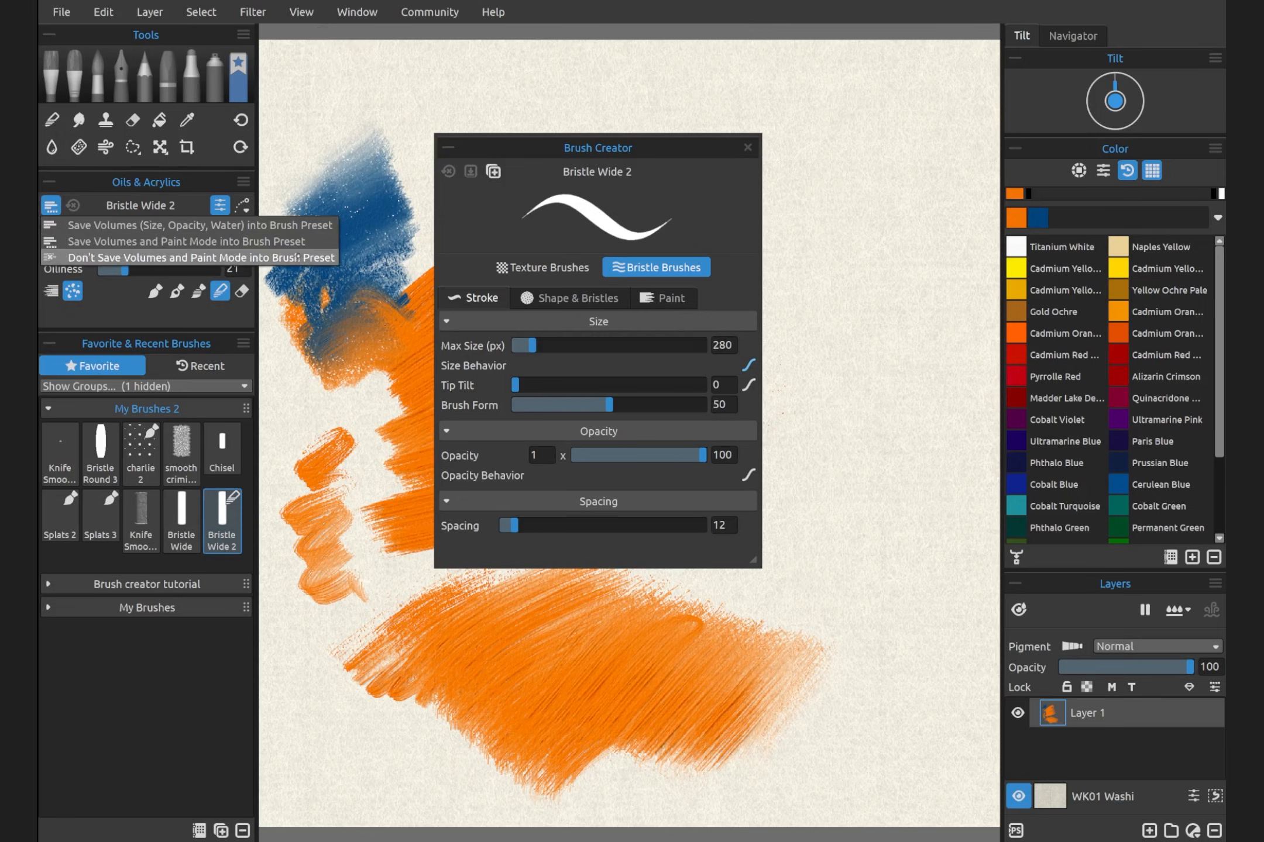
pyautogui.click(276, 258)
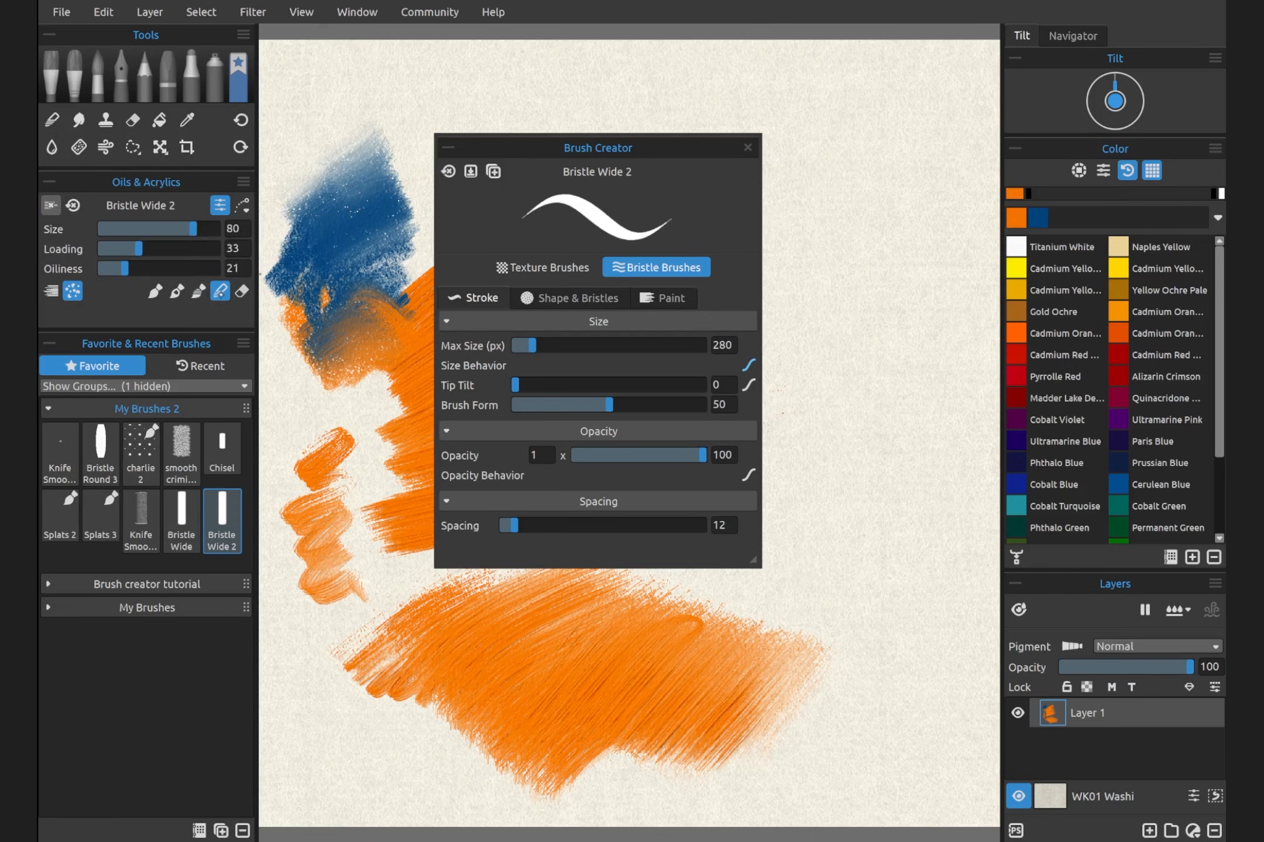
pyautogui.click(155, 290)
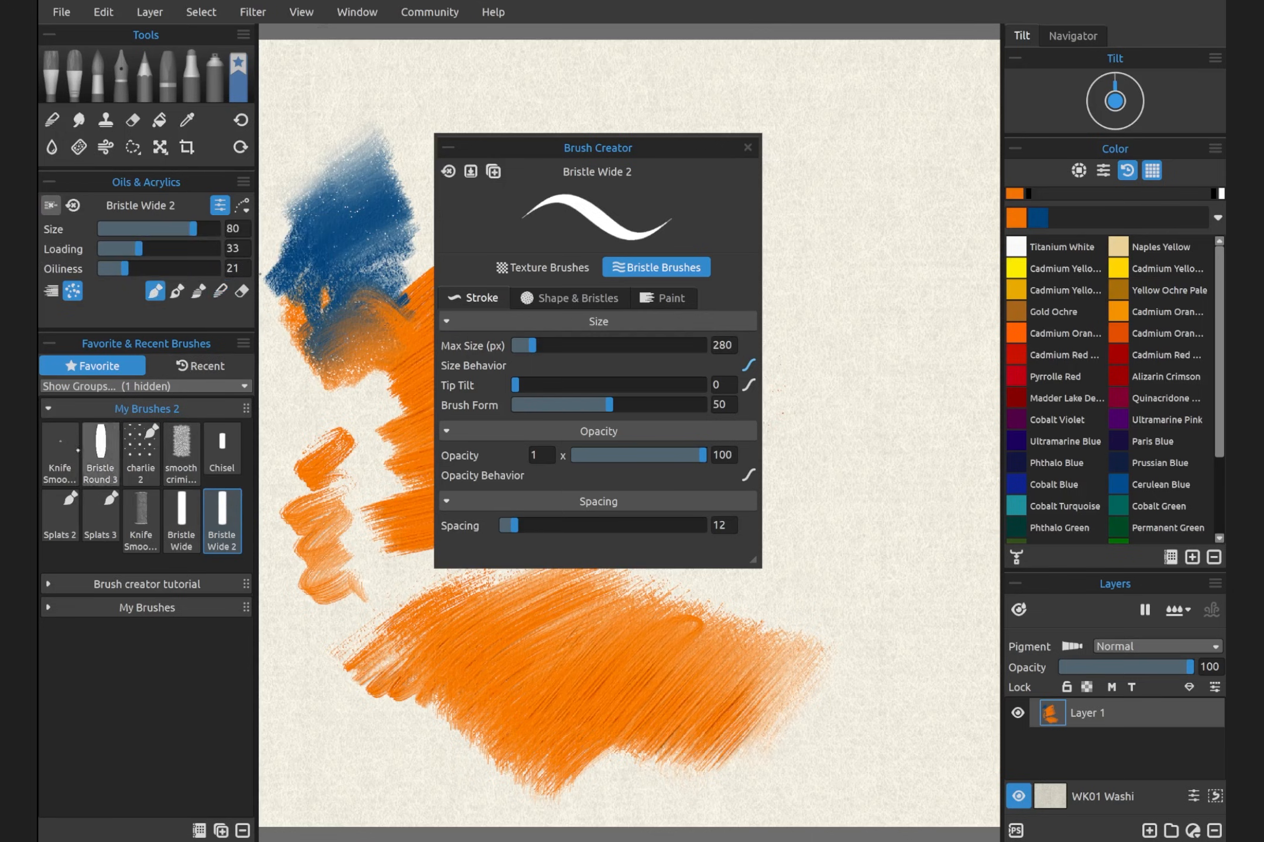
# Step: Paint an orange zigzag over the blue patch with Knife Smooth 2 and blend it in with Bristle Wide 2
pyautogui.click(60, 451)
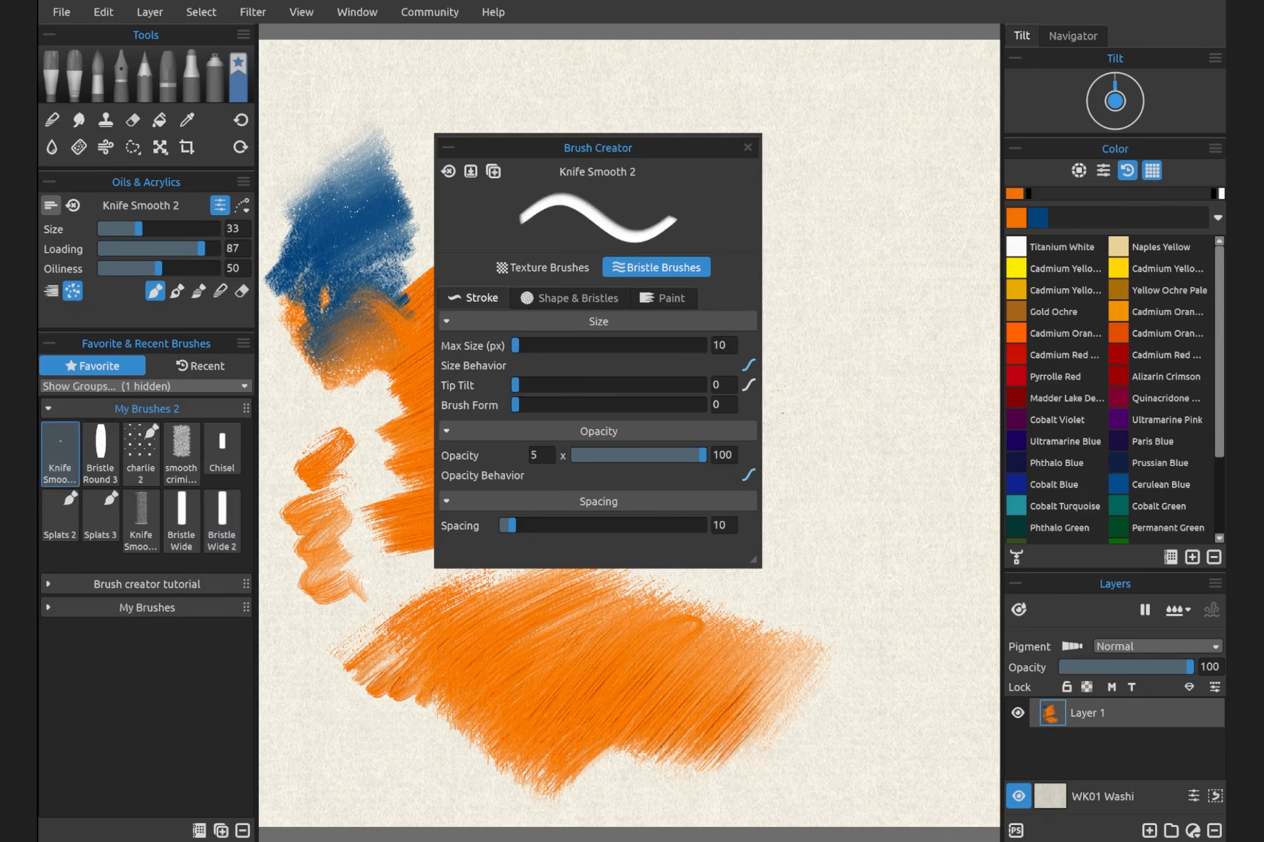
pyautogui.moveTo(304, 136)
pyautogui.mouseDown()
pyautogui.moveTo(387, 157)
pyautogui.moveTo(384, 186)
pyautogui.moveTo(350, 226)
pyautogui.mouseUp()
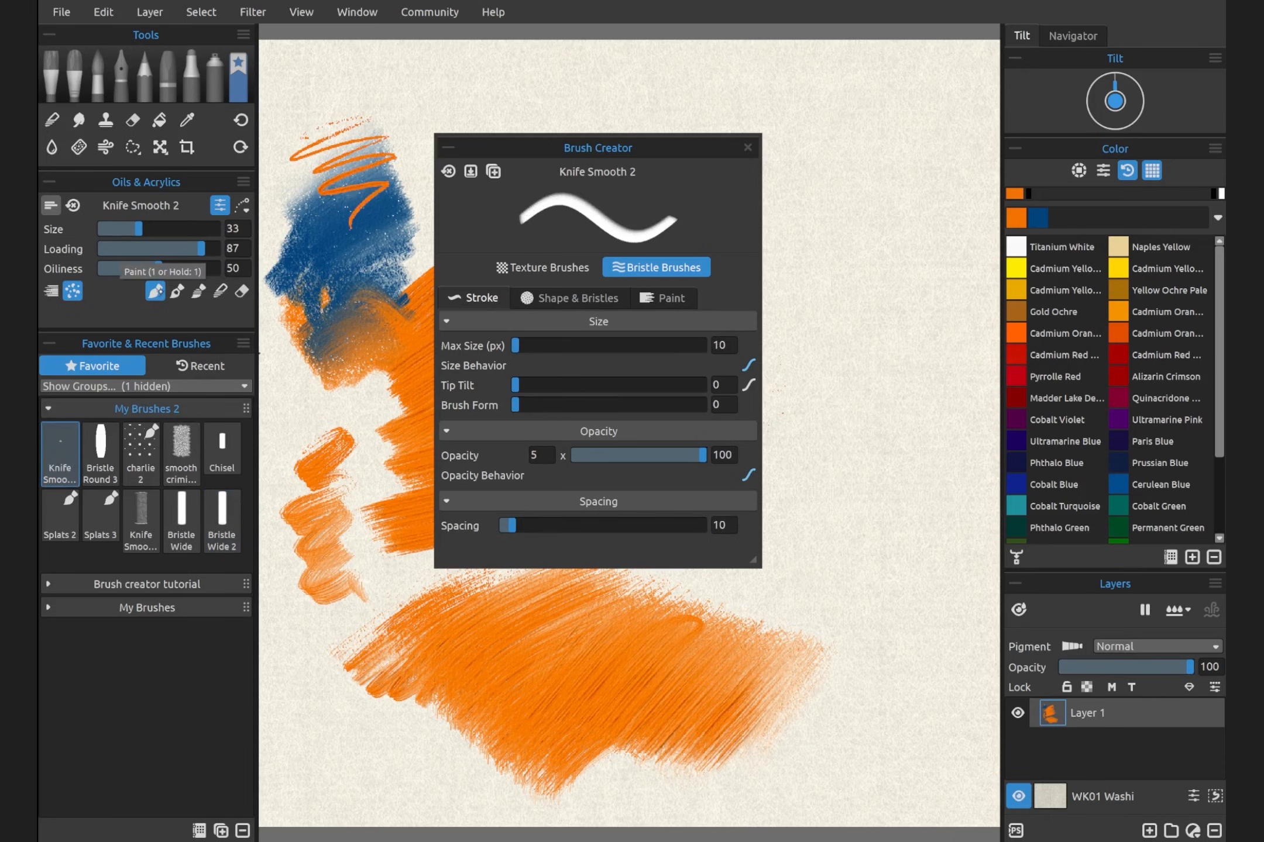
pyautogui.click(228, 526)
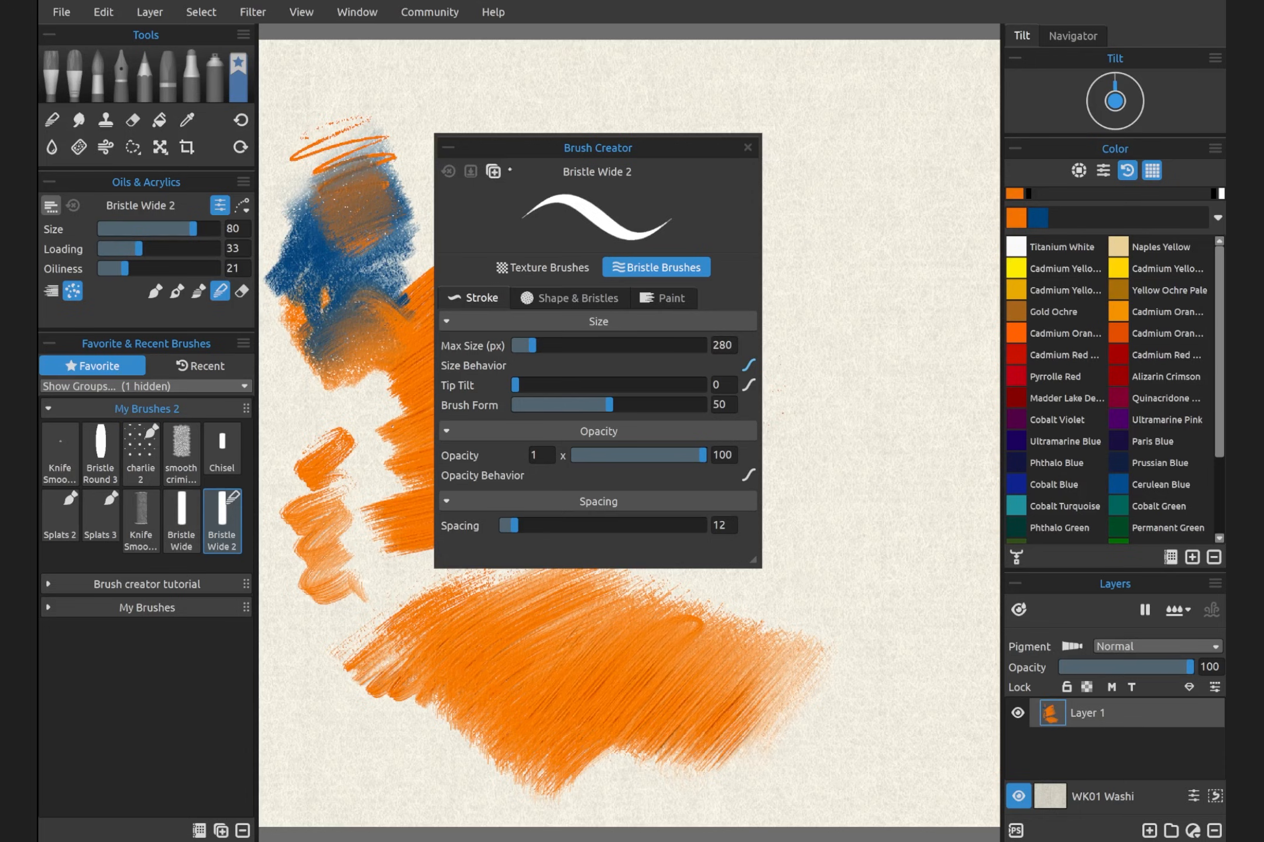
# Step: Switch Bristle Wide 2 between the Texture Brushes and Bristle Brushes types and leave it on Texture Brushes
pyautogui.click(552, 267)
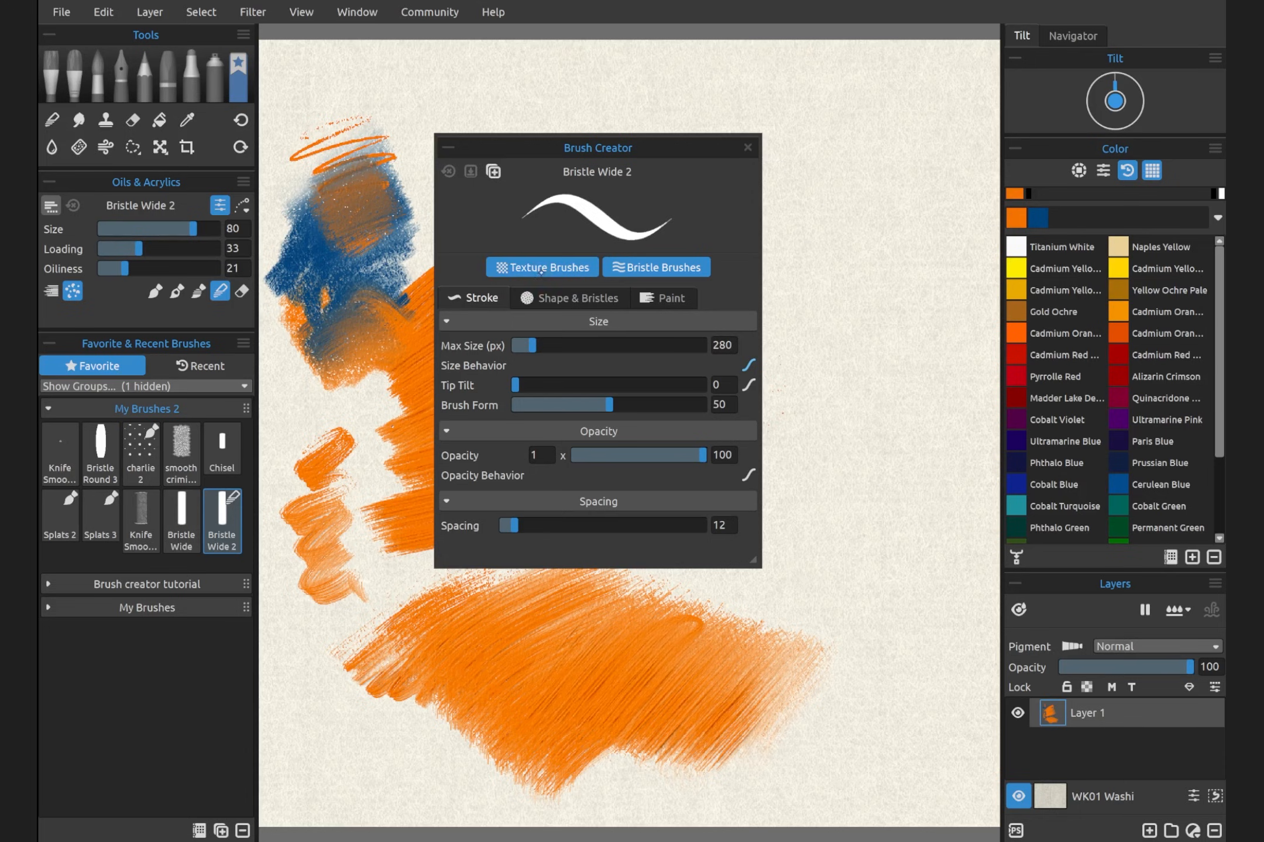
pyautogui.click(663, 268)
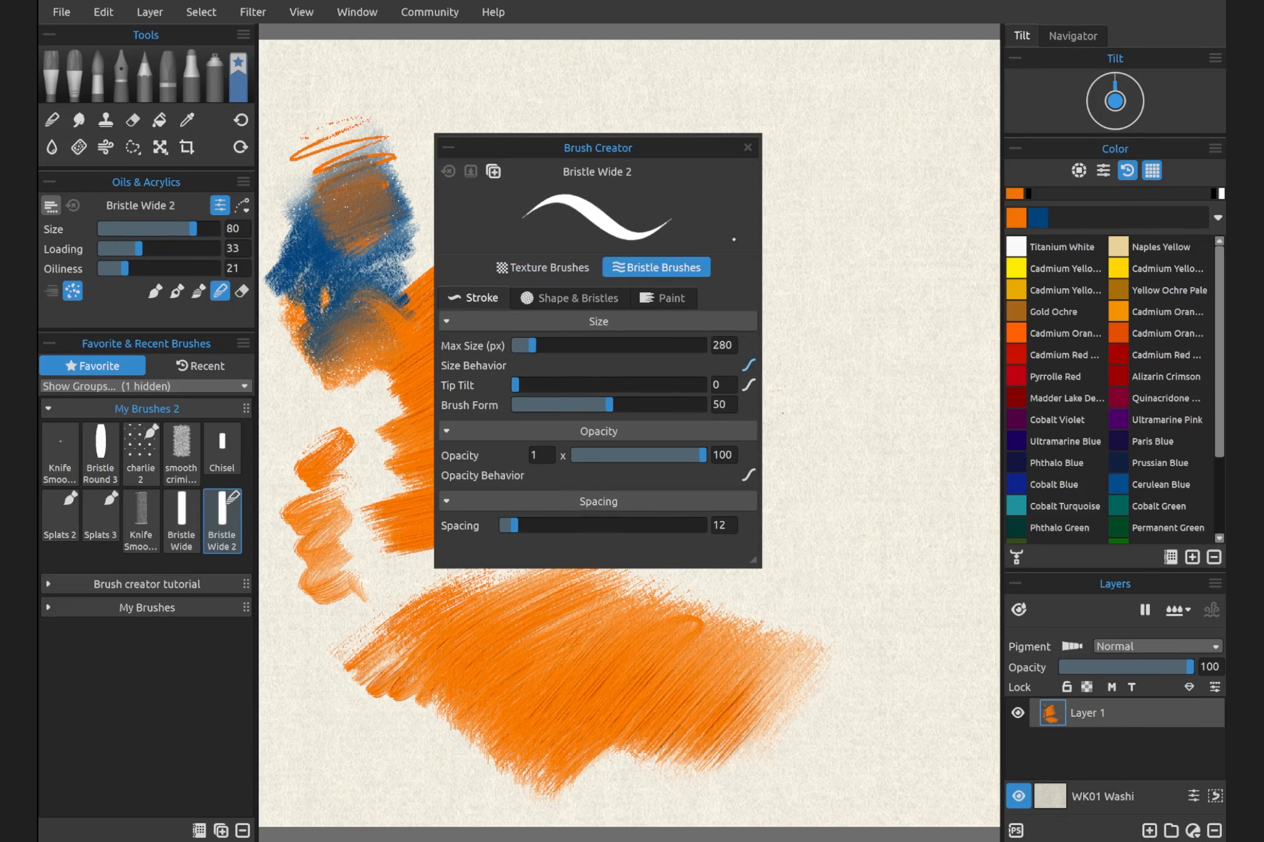
pyautogui.click(579, 267)
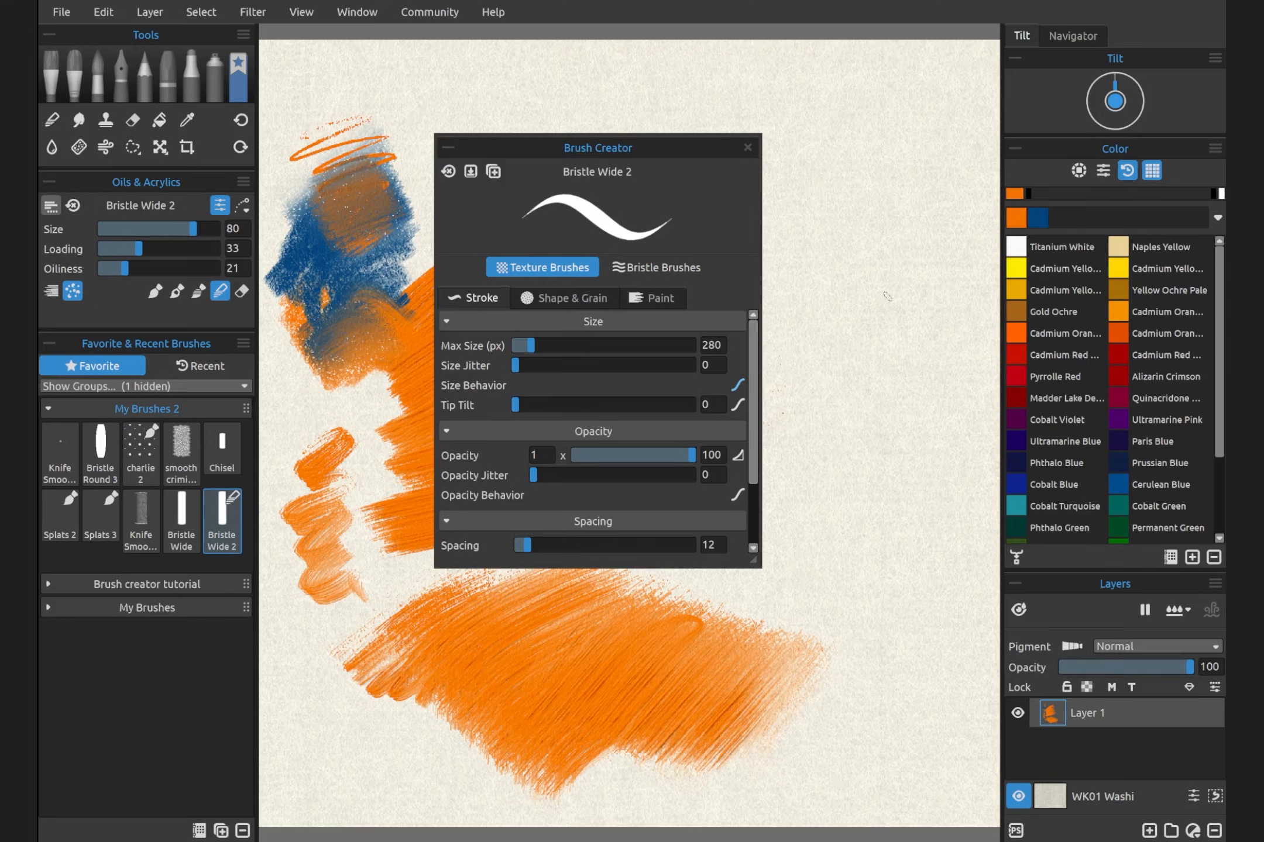
# Step: Clear the layer and paint a large yellow patch with the Metallic group's Round brush, using a metallic material layer
pyautogui.click(155, 291)
pyautogui.press('Delete')
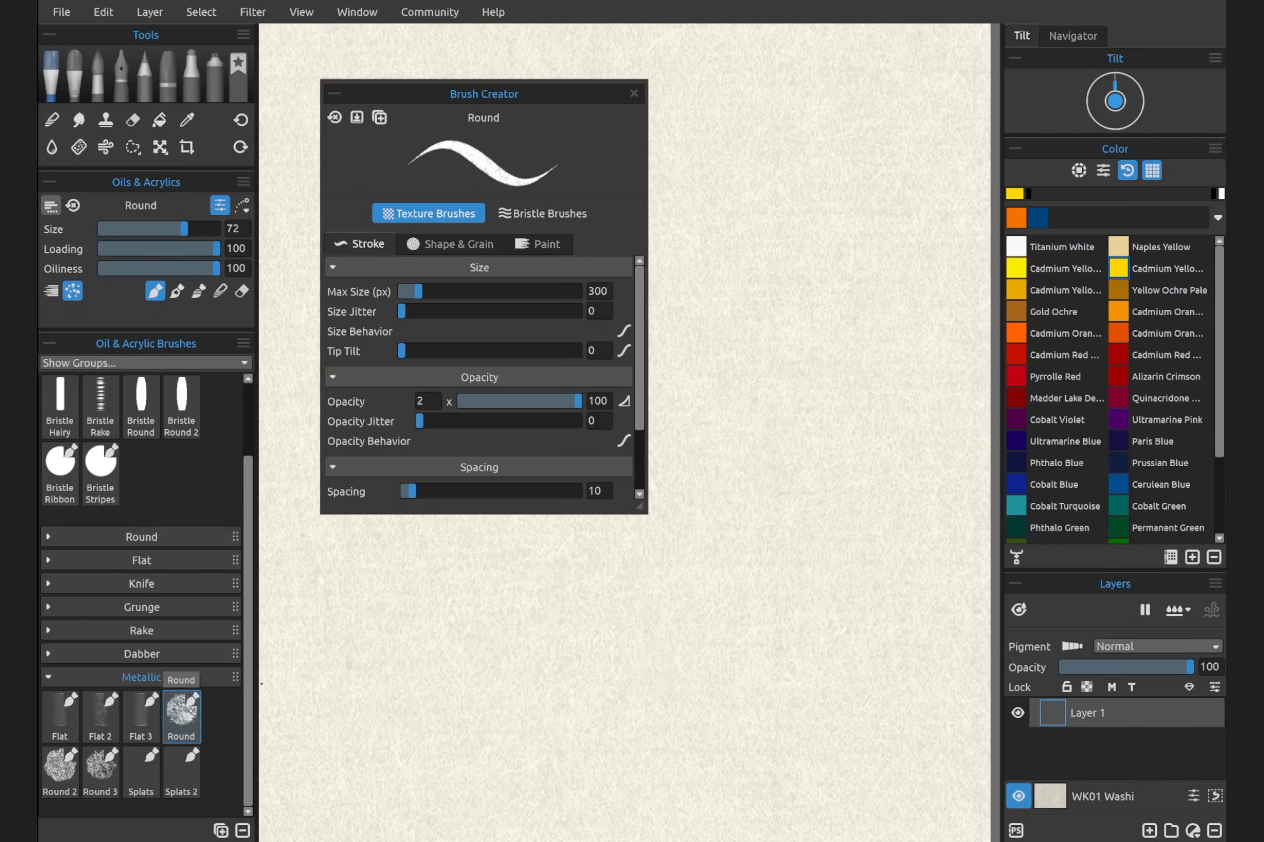
pyautogui.moveTo(379, 675)
pyautogui.mouseDown()
pyautogui.moveTo(576, 564)
pyautogui.moveTo(772, 514)
pyautogui.moveTo(514, 637)
pyautogui.moveTo(716, 667)
pyautogui.moveTo(872, 579)
pyautogui.moveTo(722, 700)
pyautogui.mouseUp()
pyautogui.click(1188, 687)
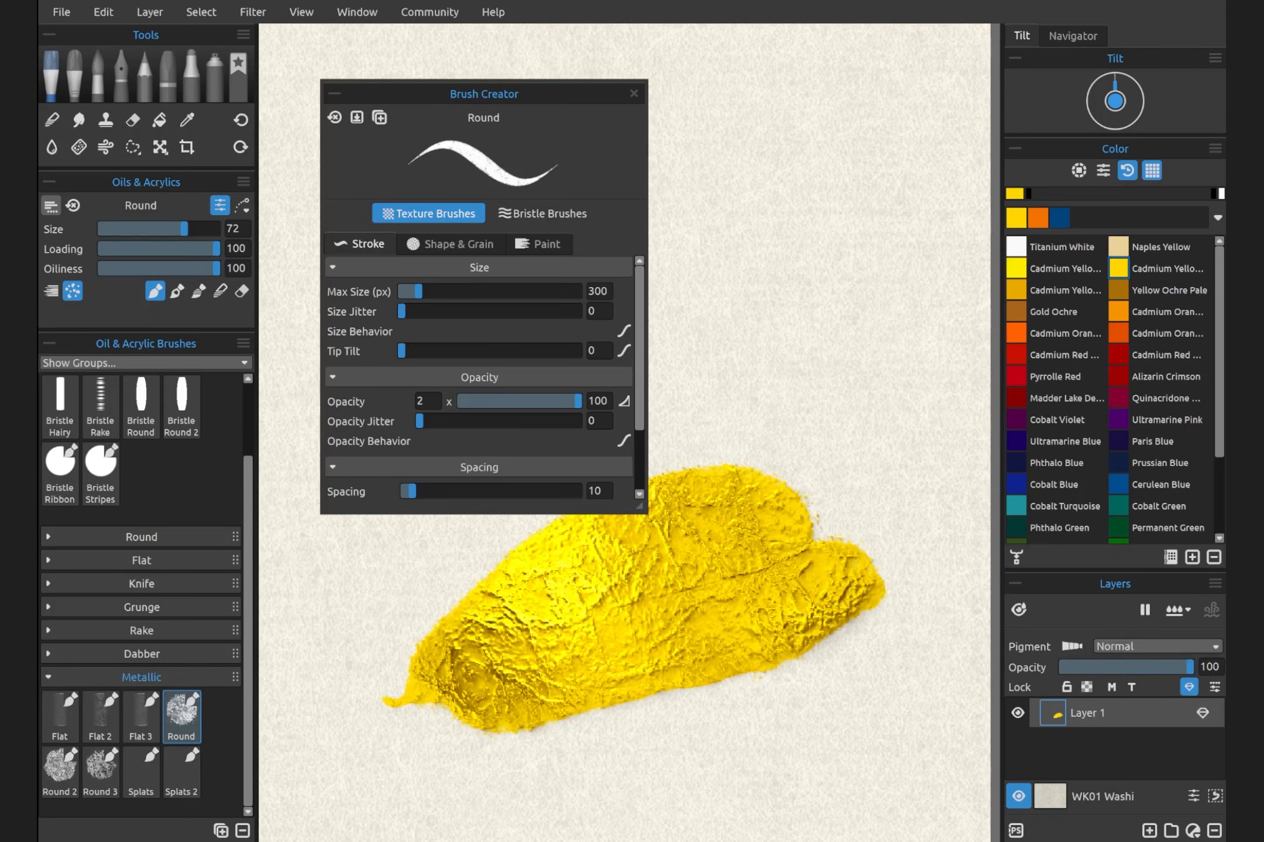
# Step: Set the Round brush's grain texture to a brightness of 18 and a contrast of 144
pyautogui.press('space')
pyautogui.moveTo(807, 659); pyautogui.dragTo(856, 652)
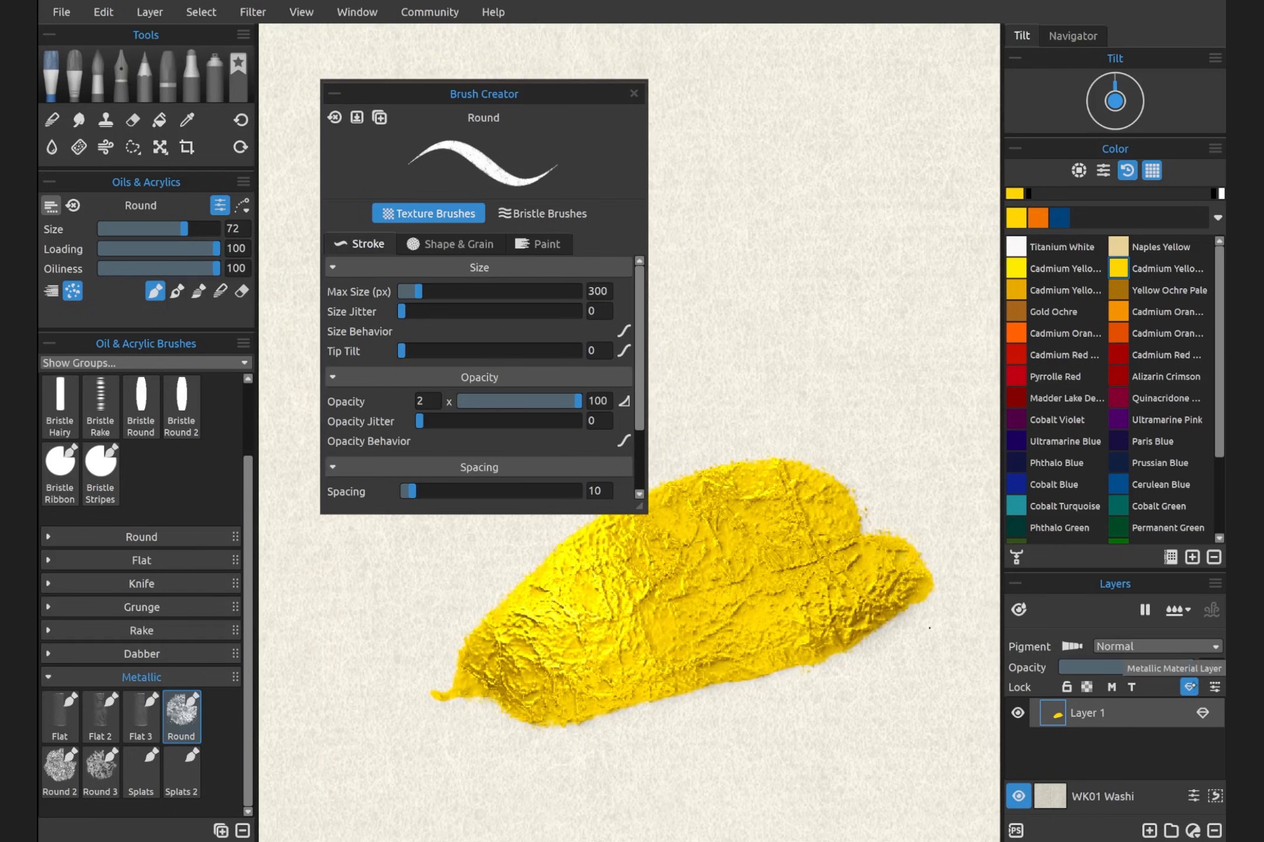
pyautogui.moveTo(804, 689)
pyautogui.mouseDown()
pyautogui.moveTo(680, 602)
pyautogui.moveTo(874, 661)
pyautogui.moveTo(754, 738)
pyautogui.moveTo(807, 709)
pyautogui.mouseUp()
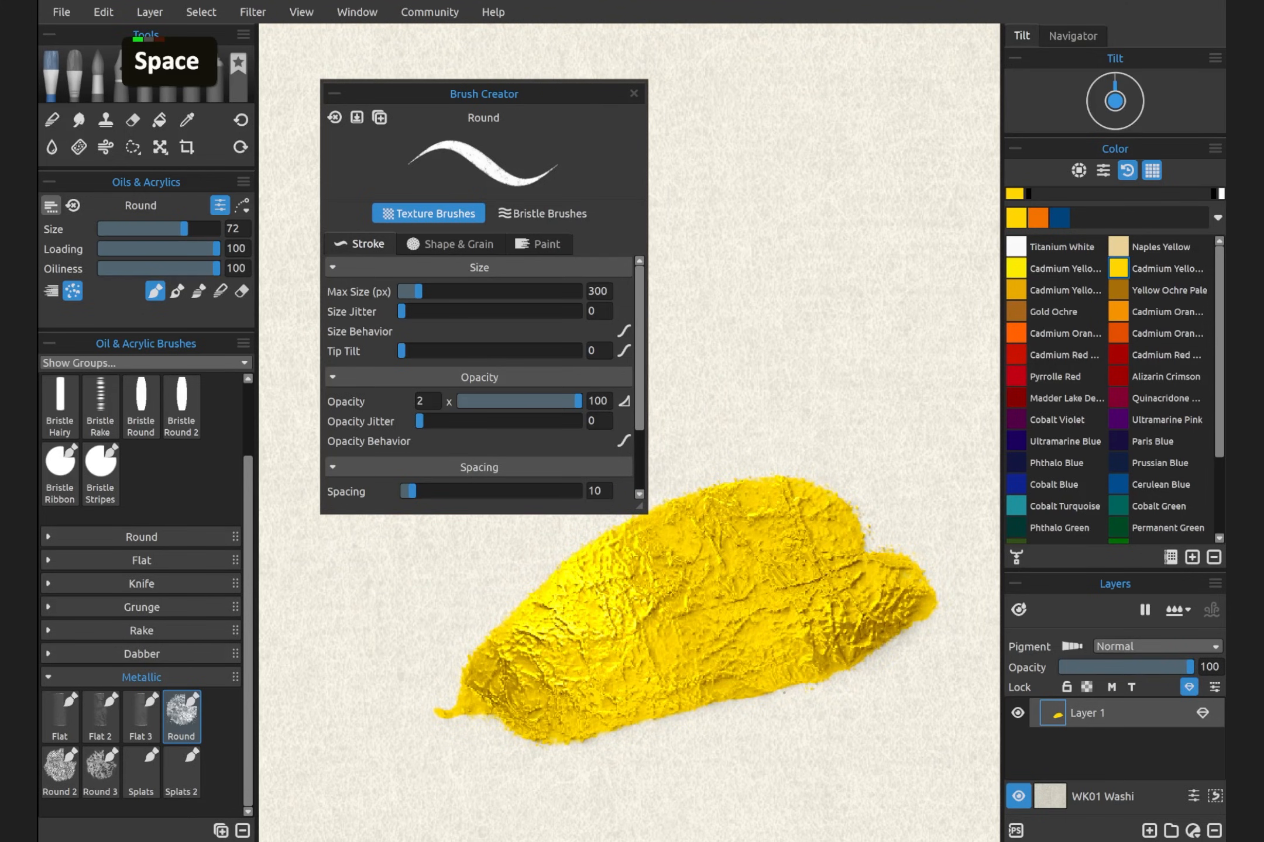
pyautogui.click(468, 243)
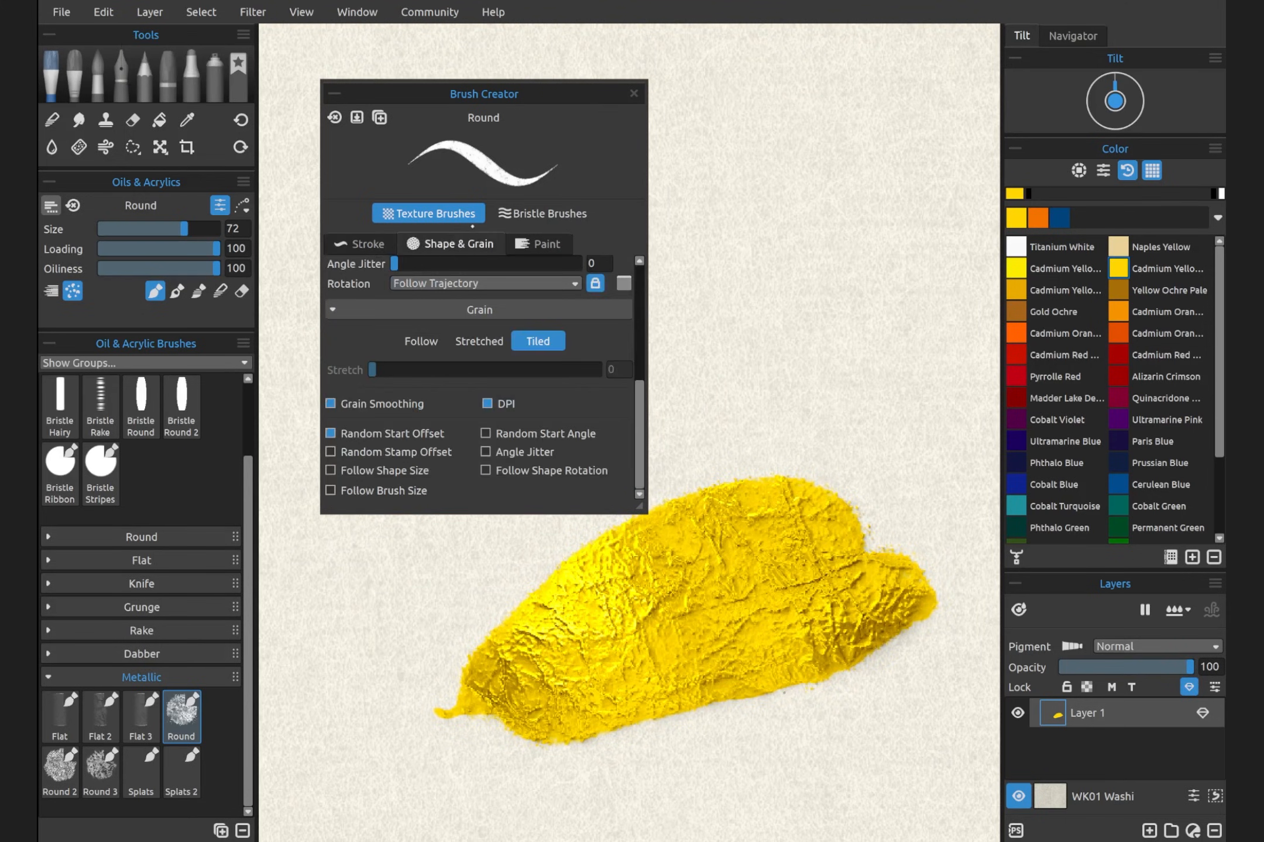
pyautogui.scroll(4, 429, 351)
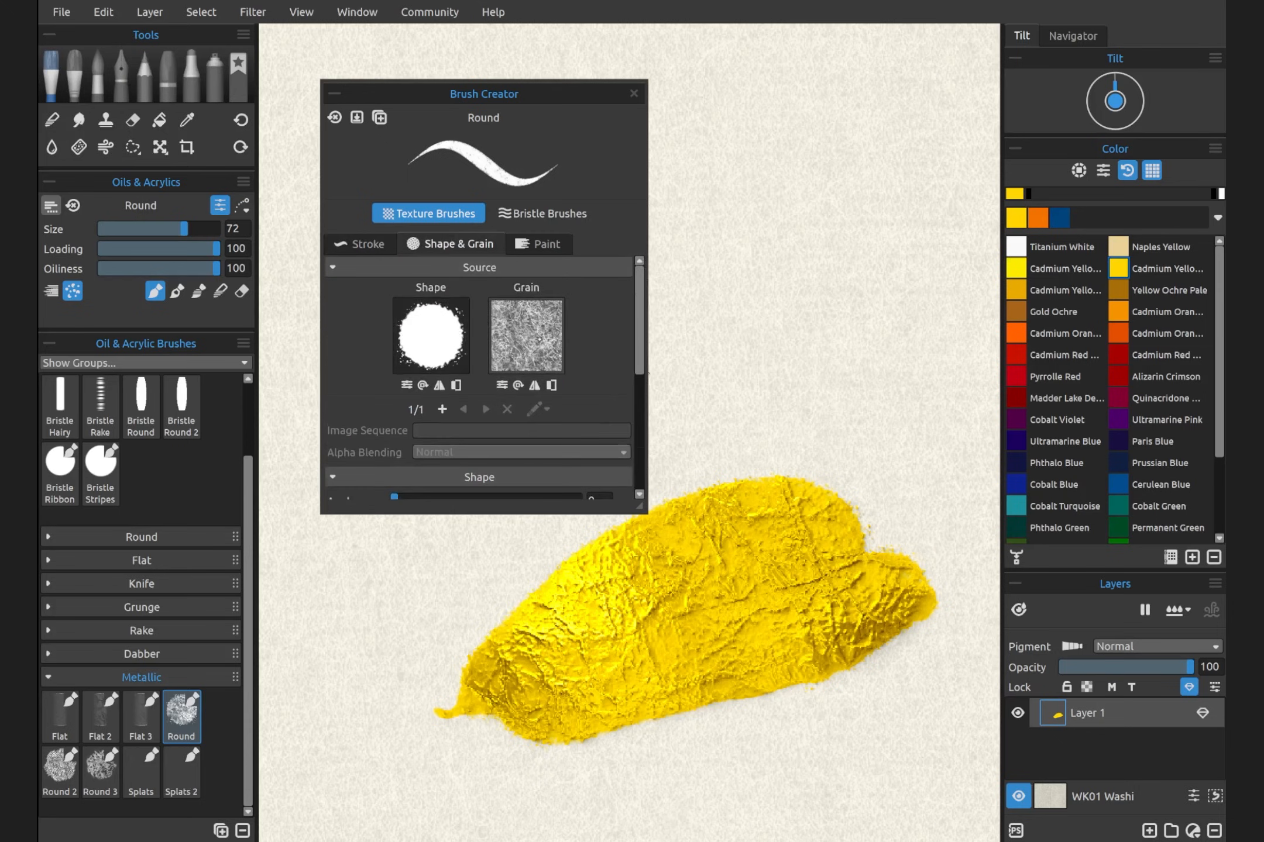
pyautogui.click(501, 385)
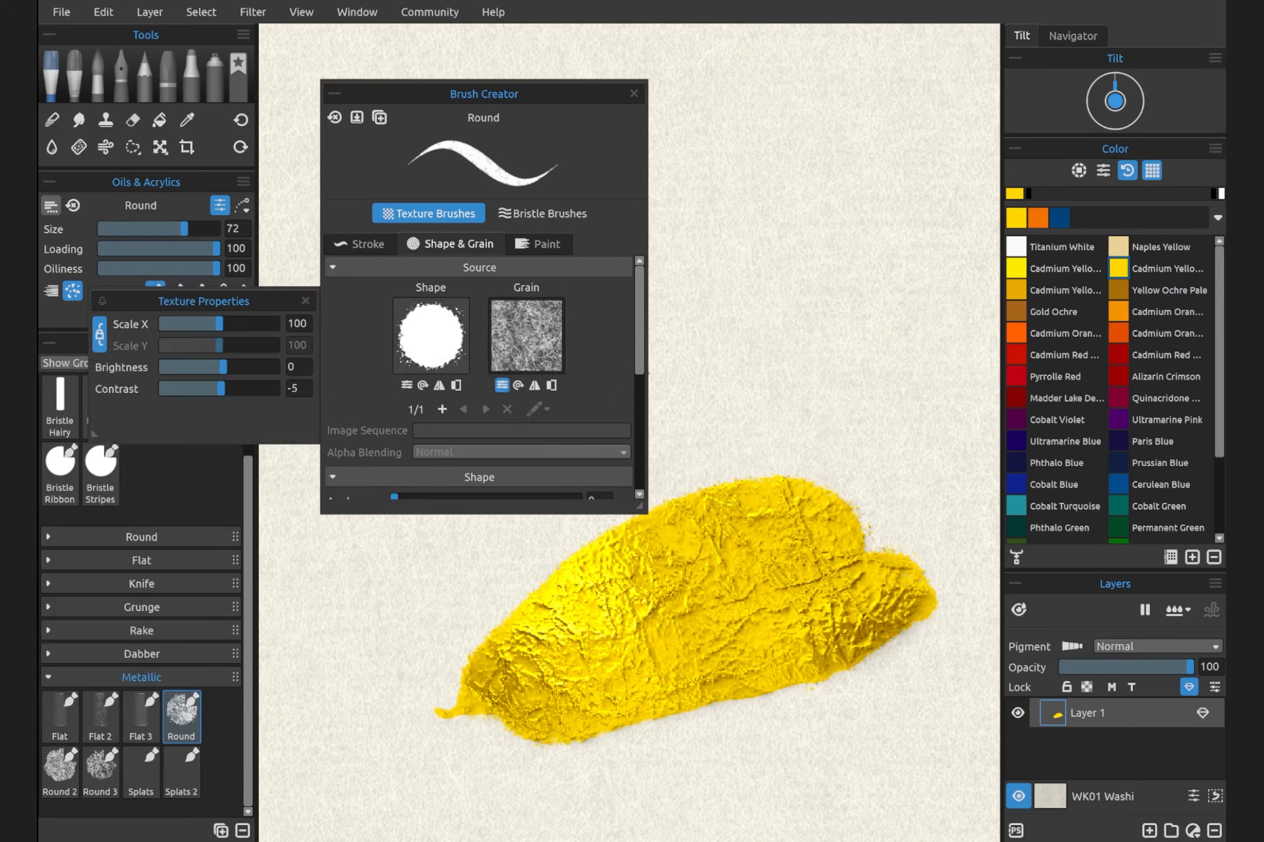
pyautogui.moveTo(219, 367); pyautogui.dragTo(265, 388)
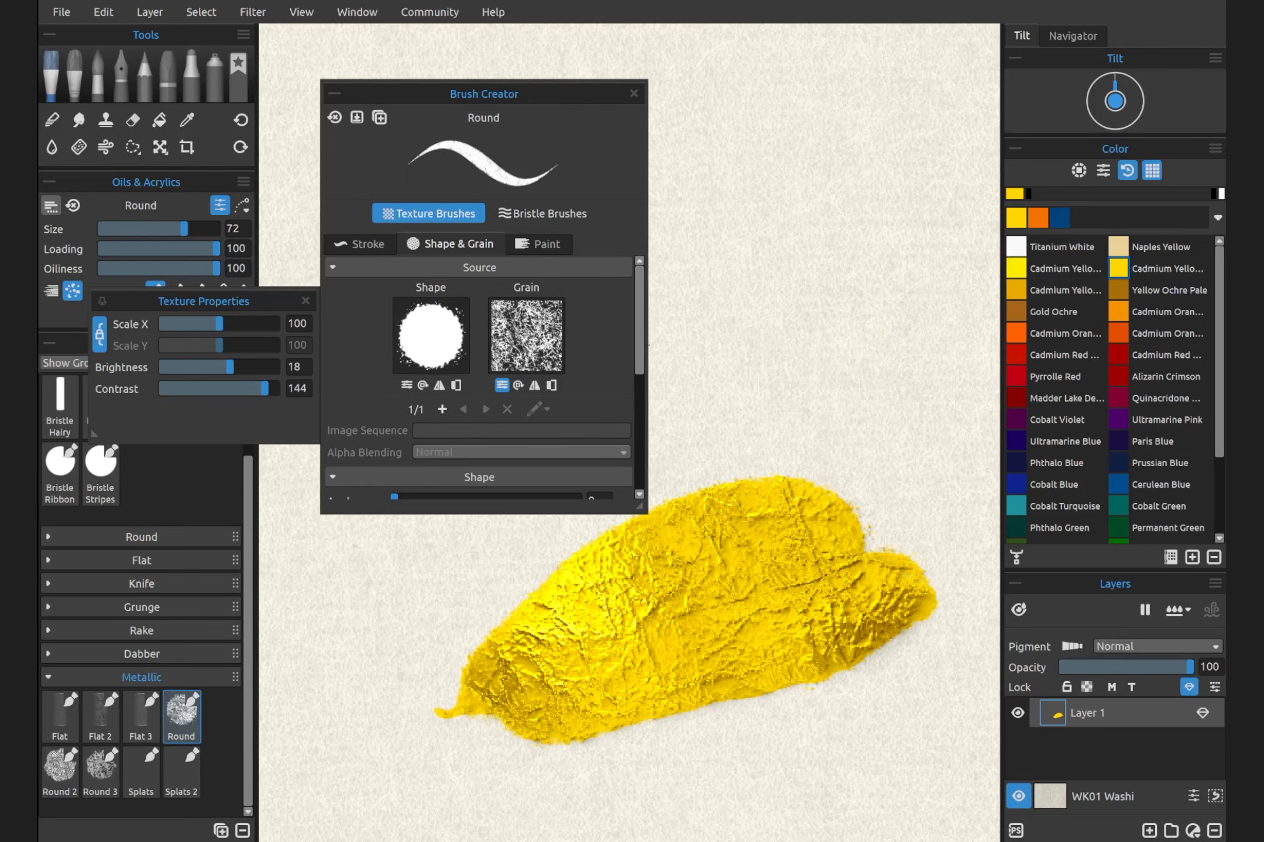
# Step: Reset the Round brush to its saved settings and paint a second yellow patch above the first
pyautogui.click(334, 117)
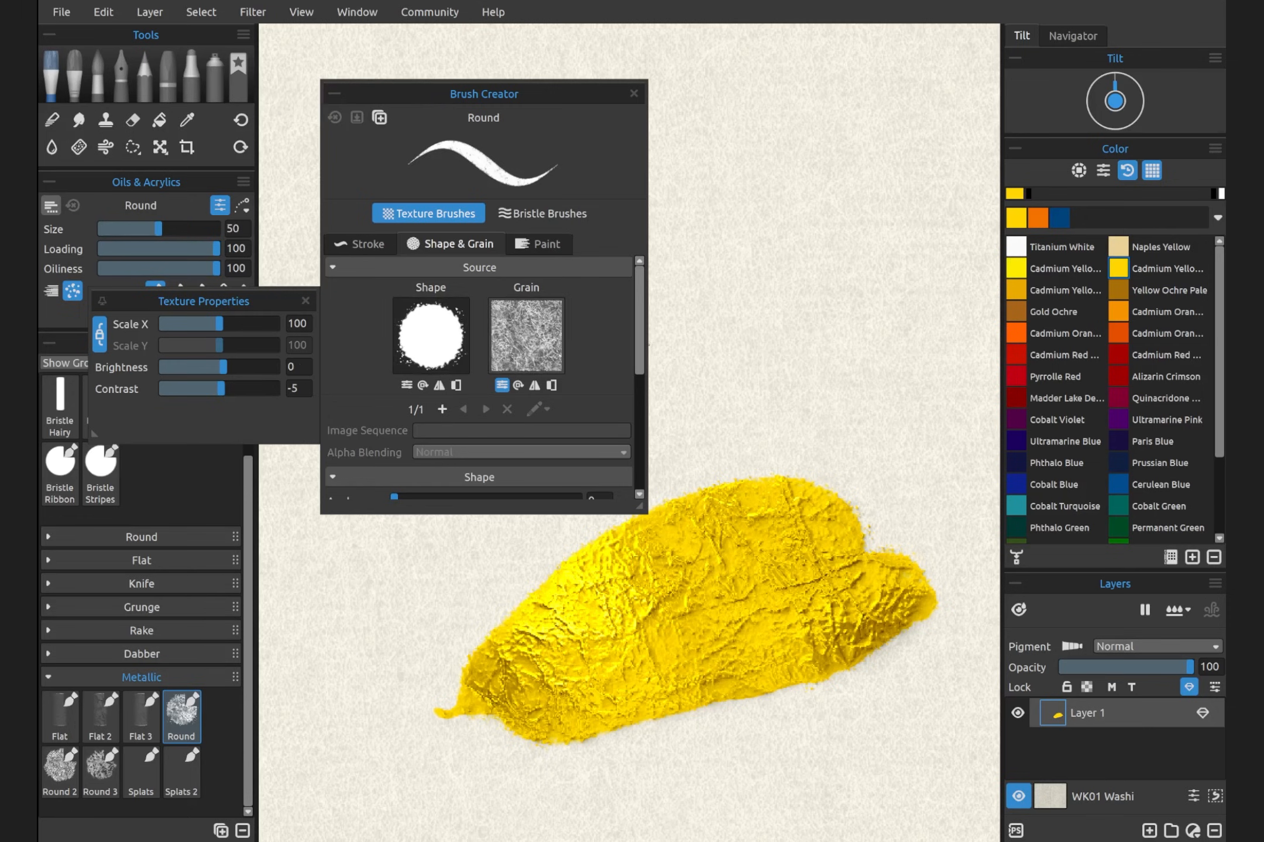
pyautogui.moveTo(783, 282)
pyautogui.mouseDown()
pyautogui.moveTo(818, 344)
pyautogui.moveTo(892, 392)
pyautogui.moveTo(717, 446)
pyautogui.moveTo(860, 275)
pyautogui.moveTo(831, 410)
pyautogui.mouseUp()
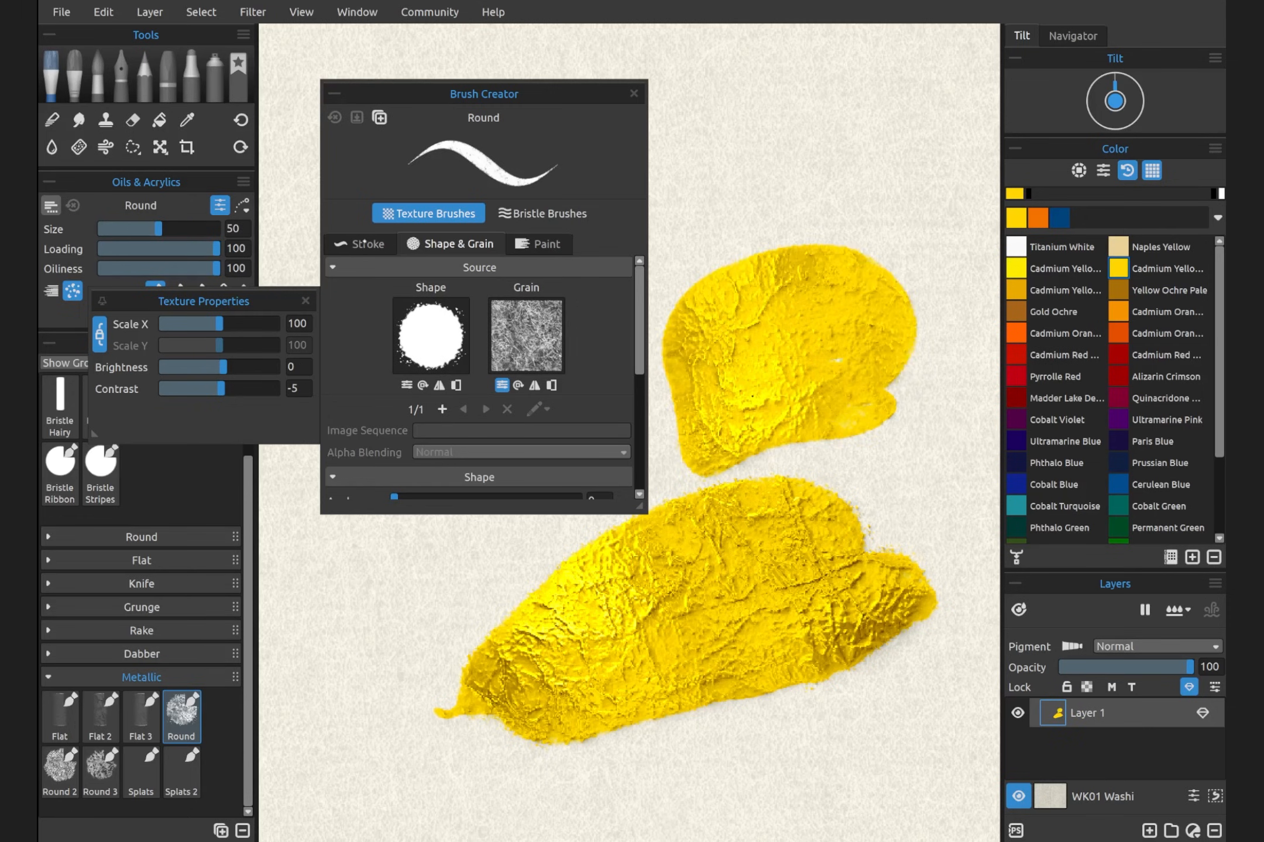
# Step: Set the Round brush's stroke Spacing to 100 and paint two rows of separate yellow dabs above the patches
pyautogui.click(365, 243)
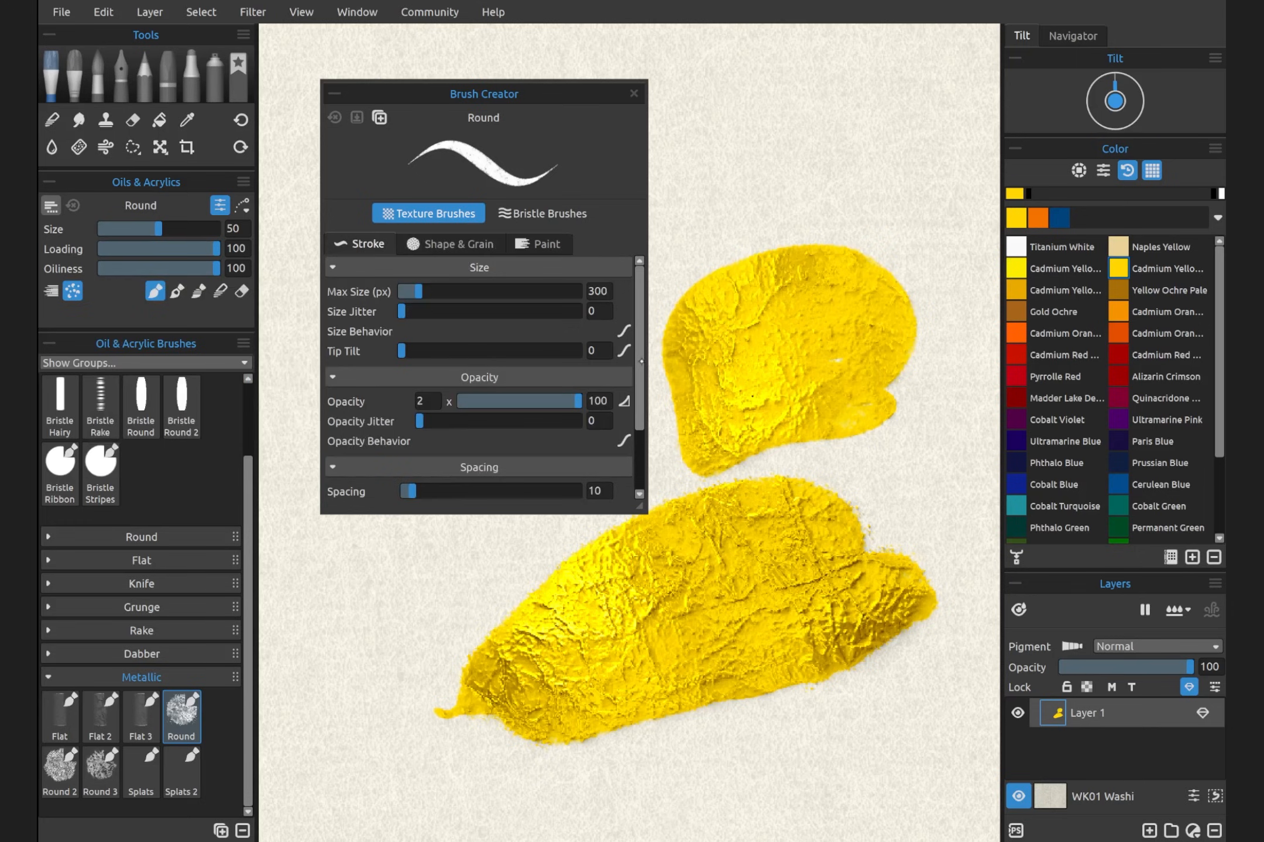
pyautogui.scroll(-3, 425, 395)
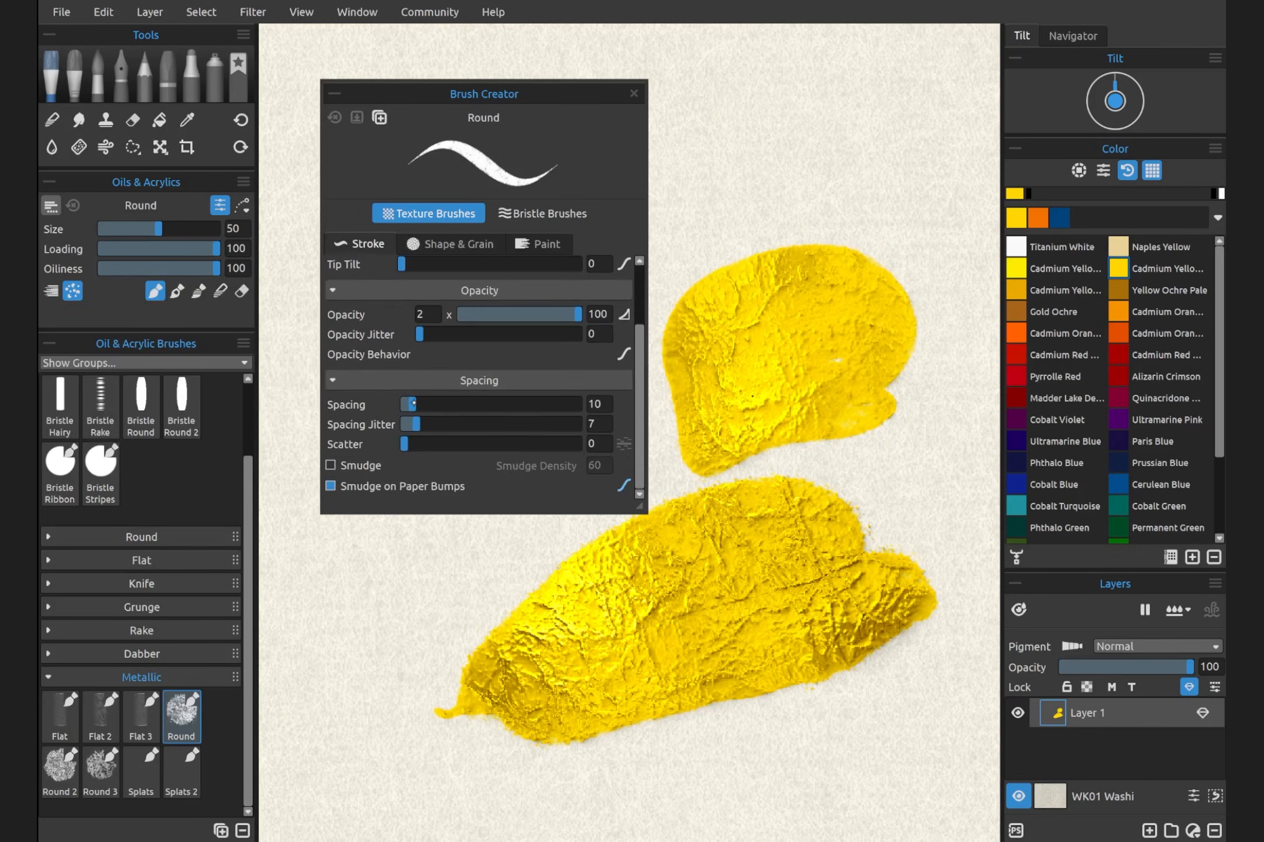
pyautogui.moveTo(411, 403); pyautogui.dragTo(506, 395)
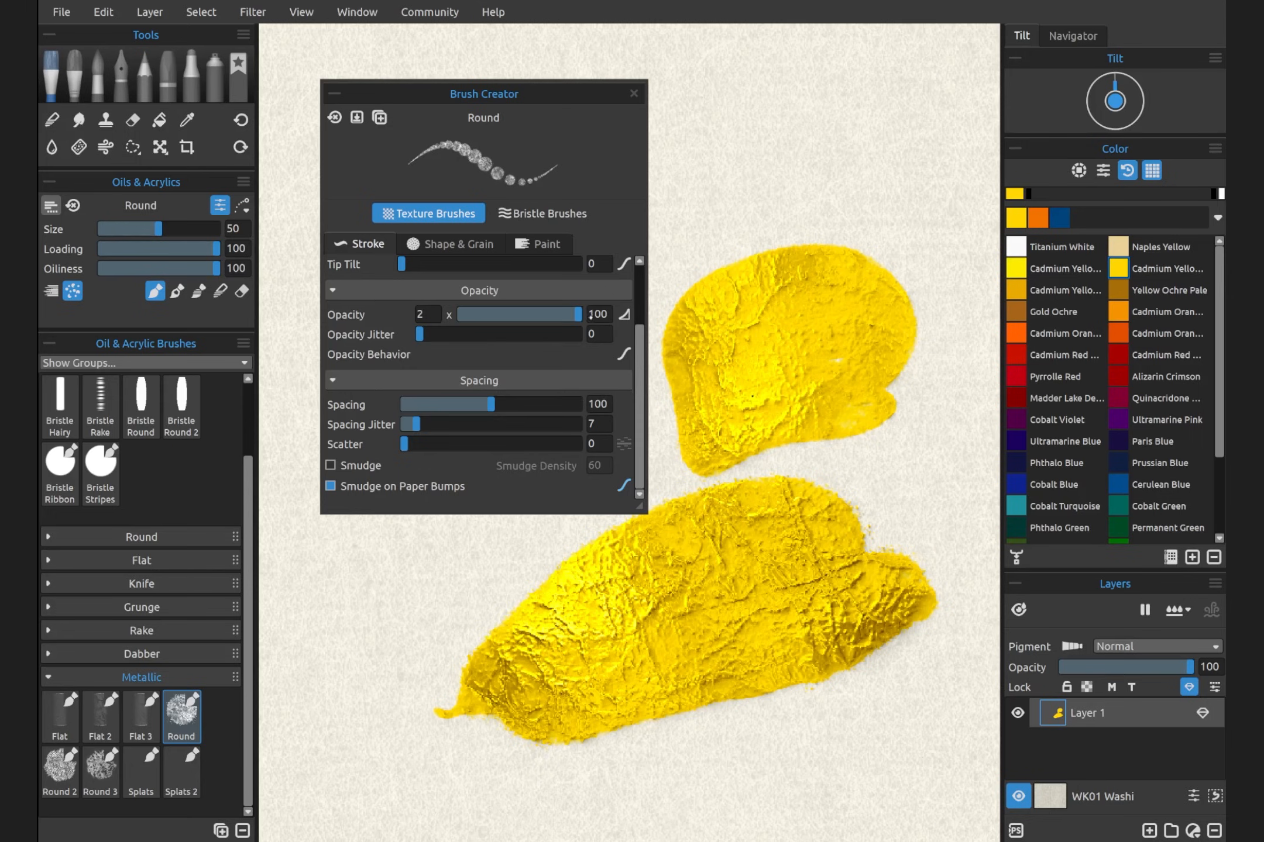
pyautogui.moveTo(577, 87); pyautogui.dragTo(502, 396)
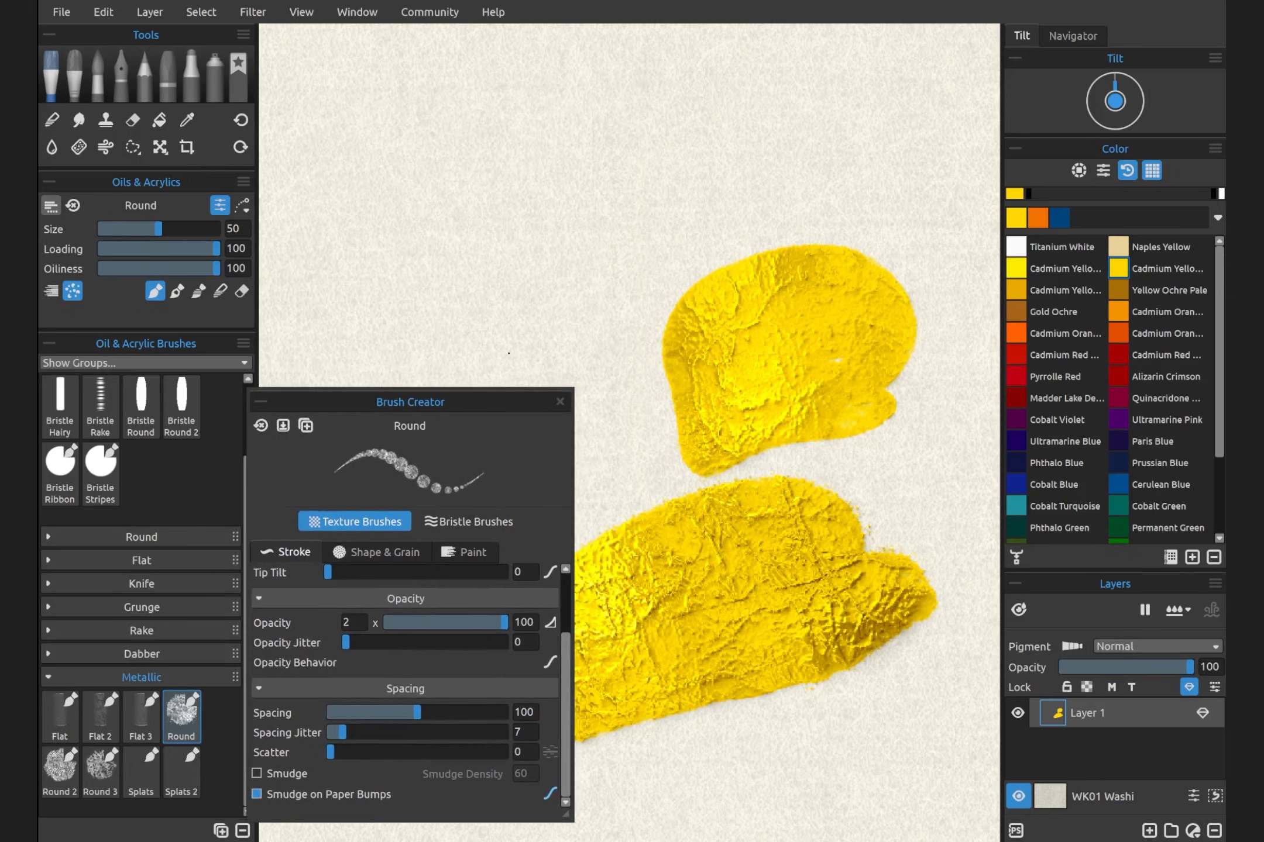
pyautogui.click(396, 553)
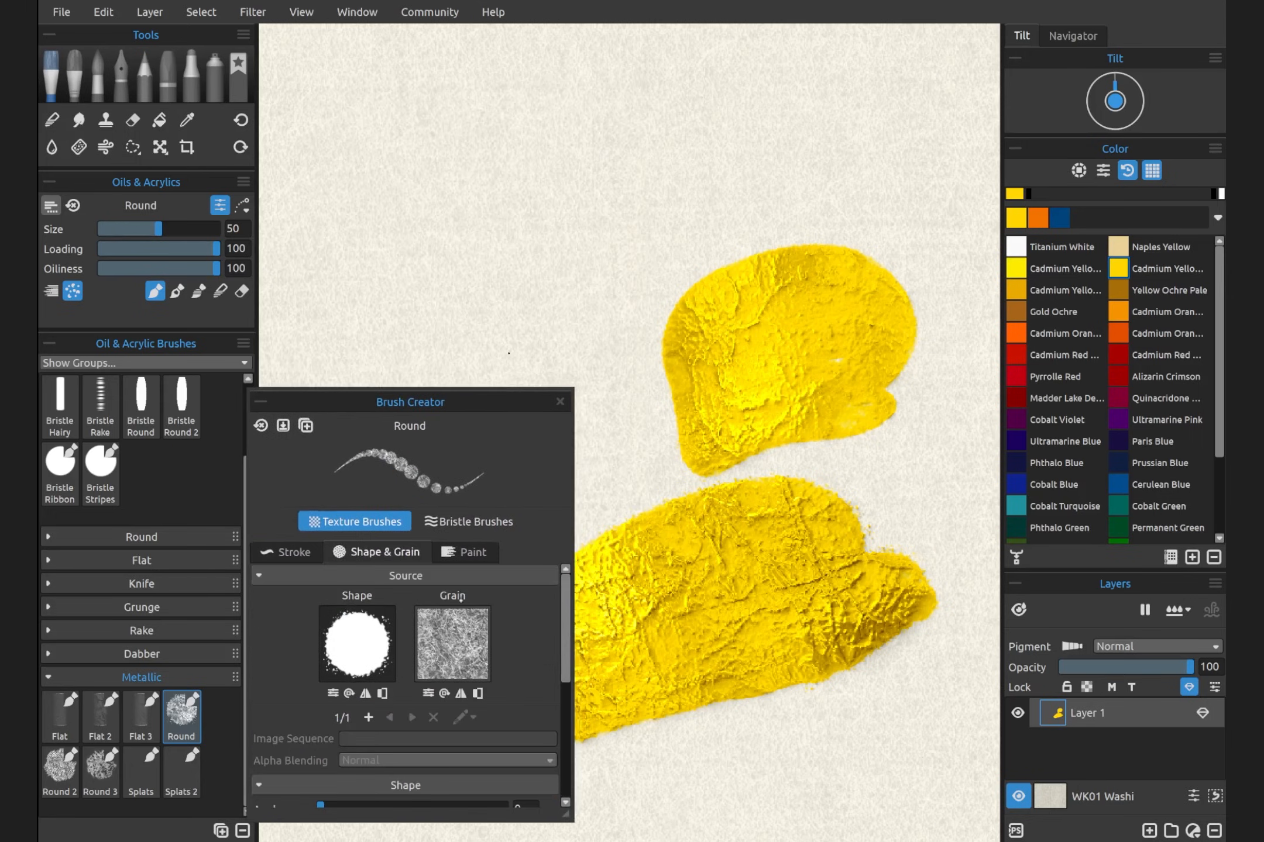
pyautogui.moveTo(334, 152)
pyautogui.mouseDown()
pyautogui.moveTo(833, 125)
pyautogui.moveTo(886, 127)
pyautogui.moveTo(922, 155)
pyautogui.mouseUp()
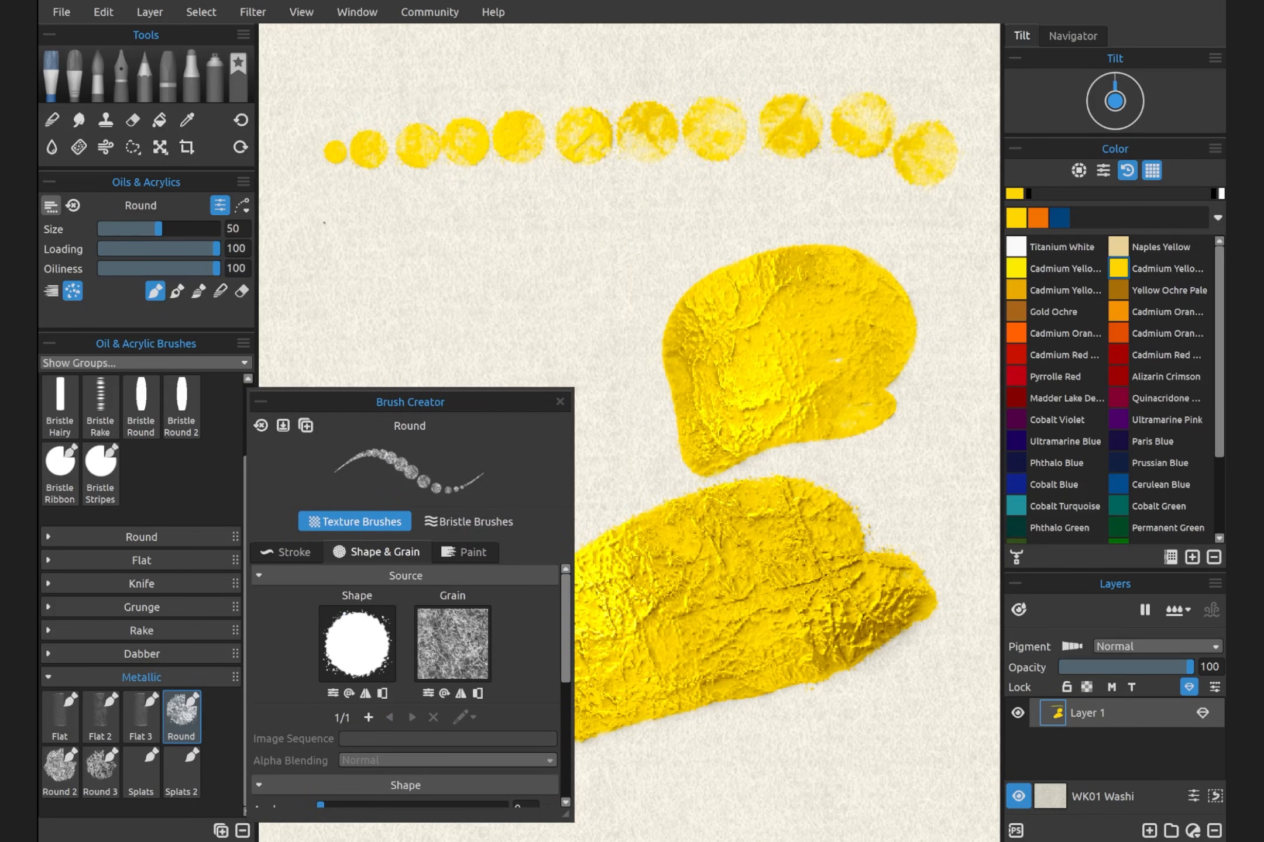
pyautogui.moveTo(324, 222); pyautogui.dragTo(794, 191)
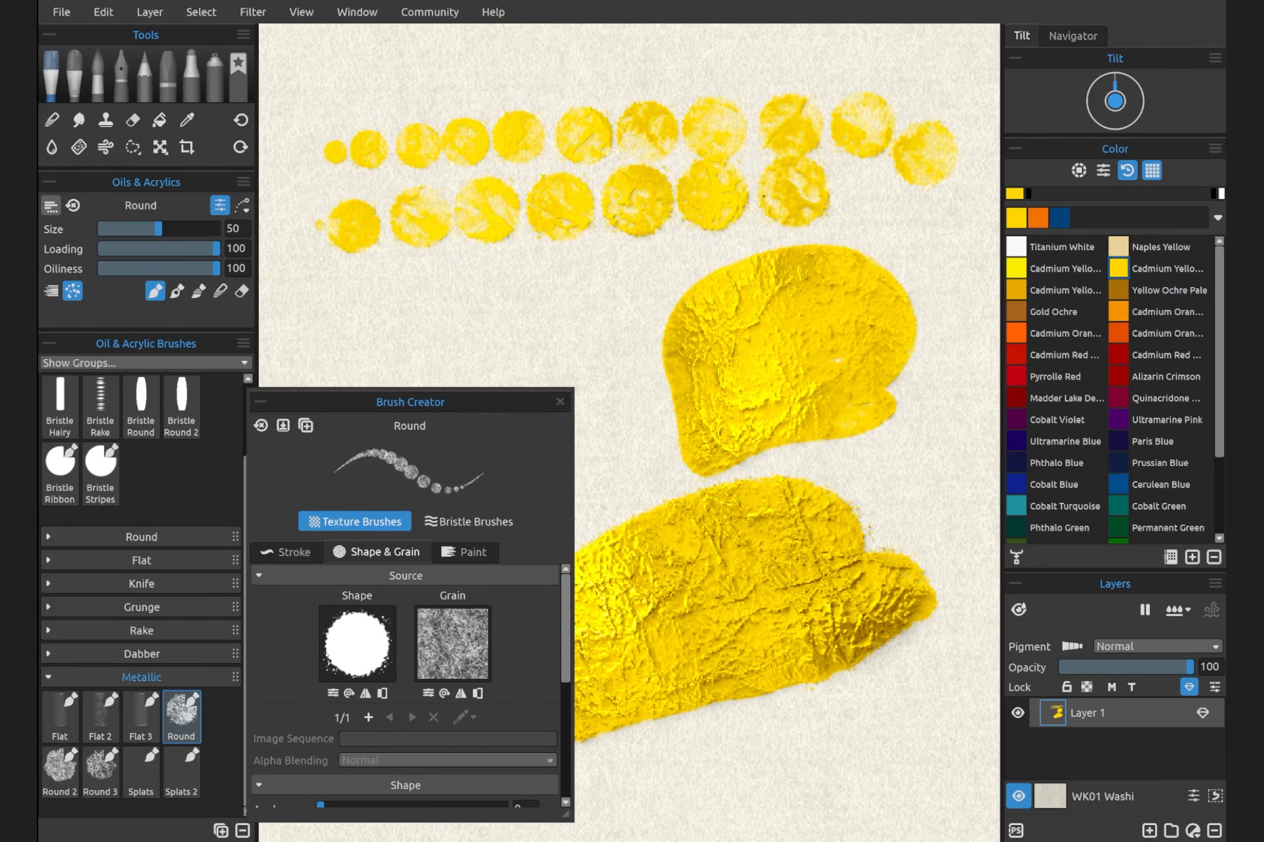
# Step: Clear the layer and paint a straight yellow stroke at Spacing 51 and a winding one at Spacing 16
pyautogui.click(287, 551)
pyautogui.press('Delete')
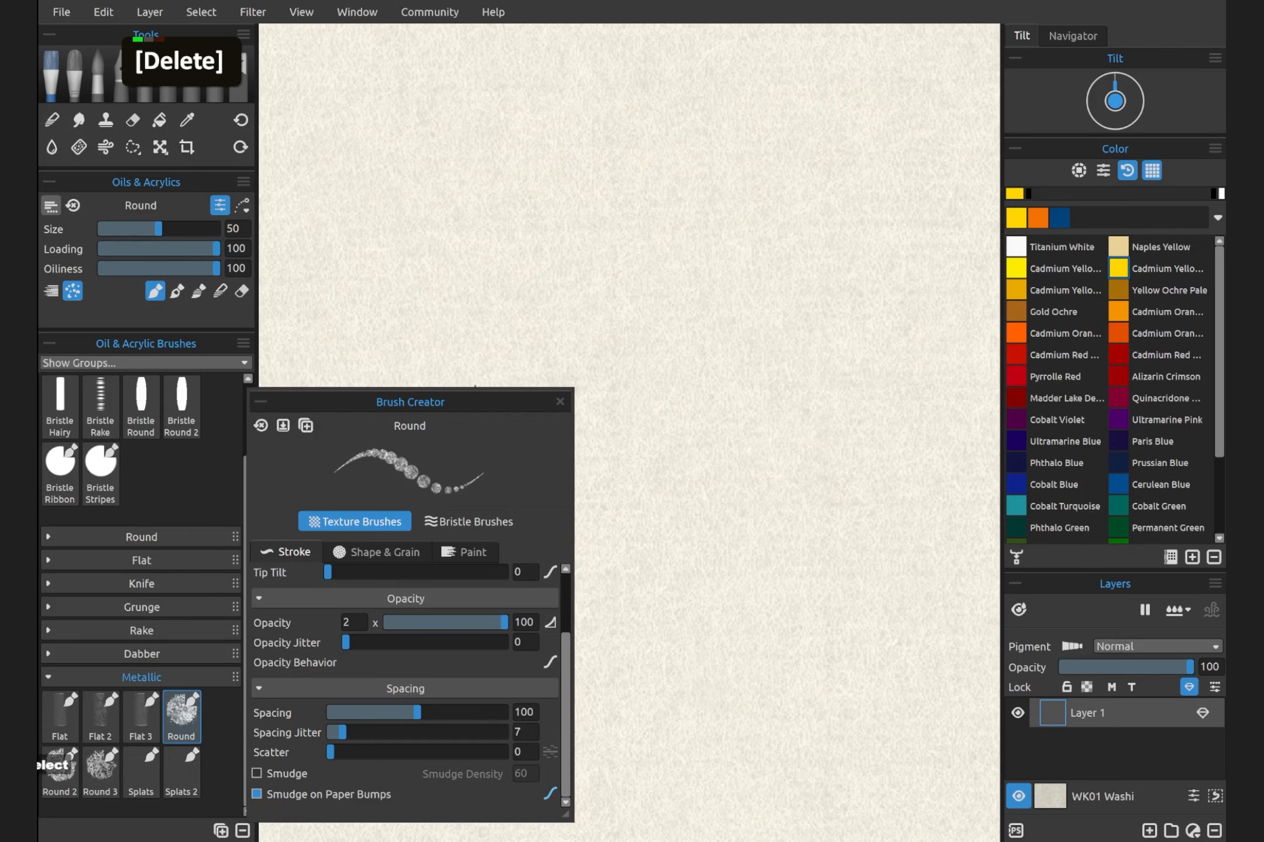
pyautogui.moveTo(417, 711)
pyautogui.mouseDown()
pyautogui.moveTo(354, 712)
pyautogui.moveTo(374, 712)
pyautogui.mouseUp()
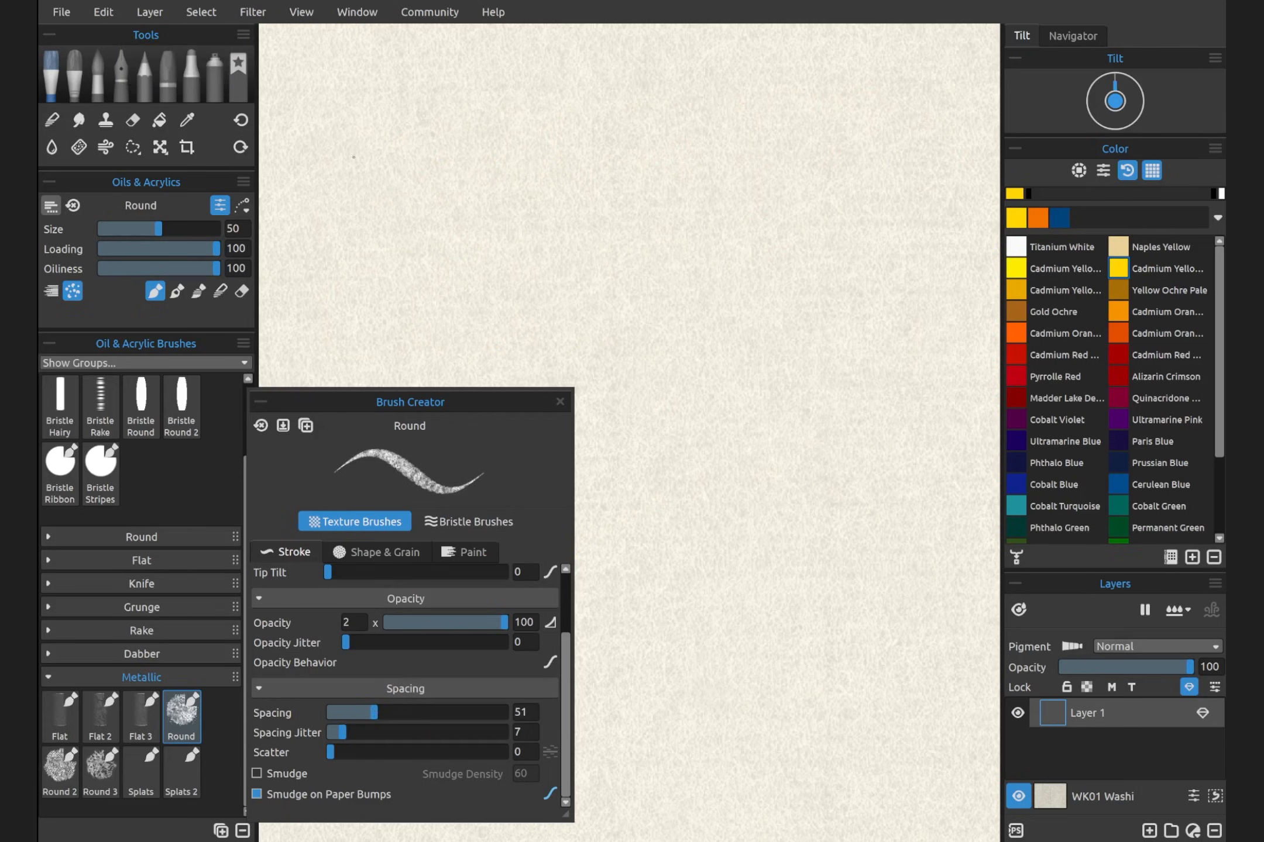
pyautogui.moveTo(353, 156); pyautogui.dragTo(862, 156)
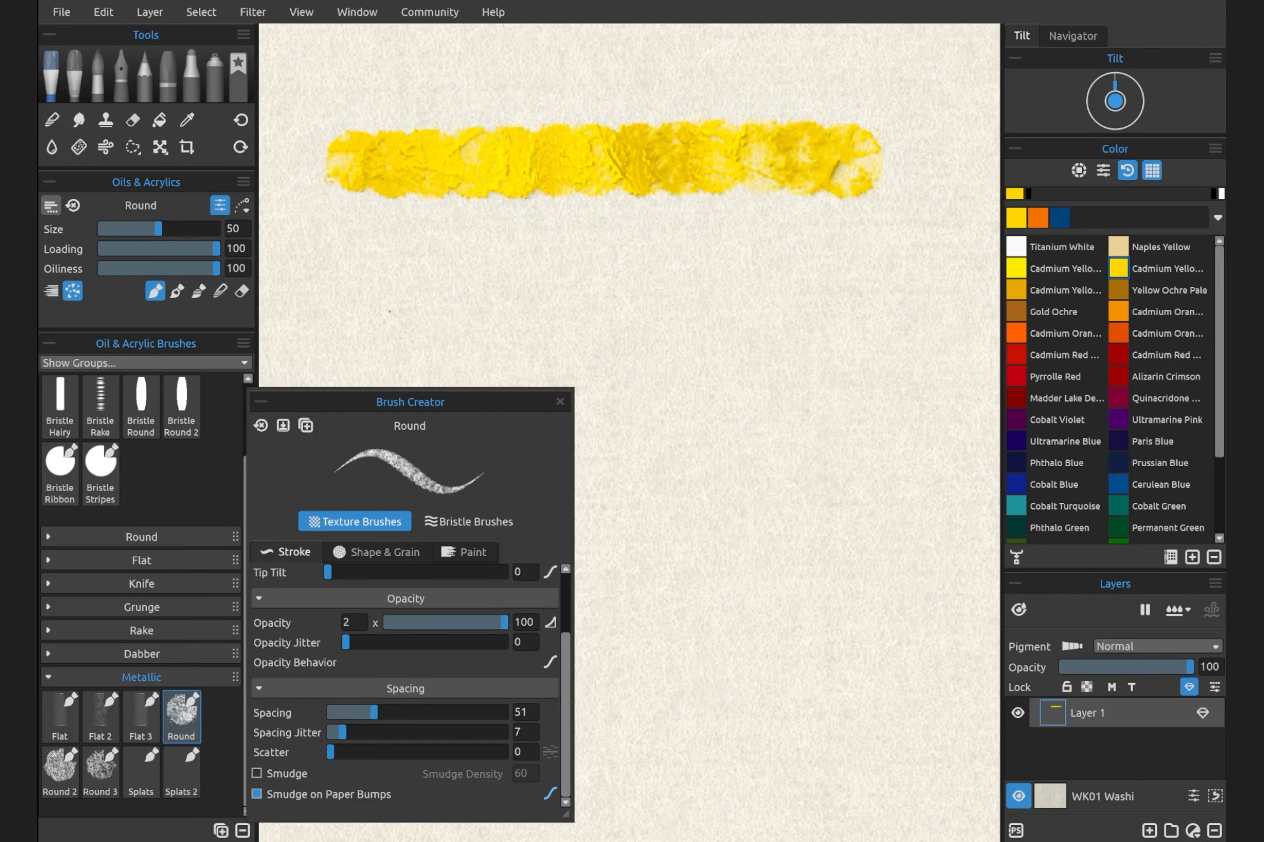
pyautogui.moveTo(372, 712); pyautogui.dragTo(343, 712)
pyautogui.moveTo(318, 280)
pyautogui.mouseDown()
pyautogui.moveTo(427, 280)
pyautogui.moveTo(574, 251)
pyautogui.moveTo(683, 276)
pyautogui.moveTo(685, 328)
pyautogui.moveTo(793, 334)
pyautogui.moveTo(746, 494)
pyautogui.moveTo(816, 497)
pyautogui.mouseUp()
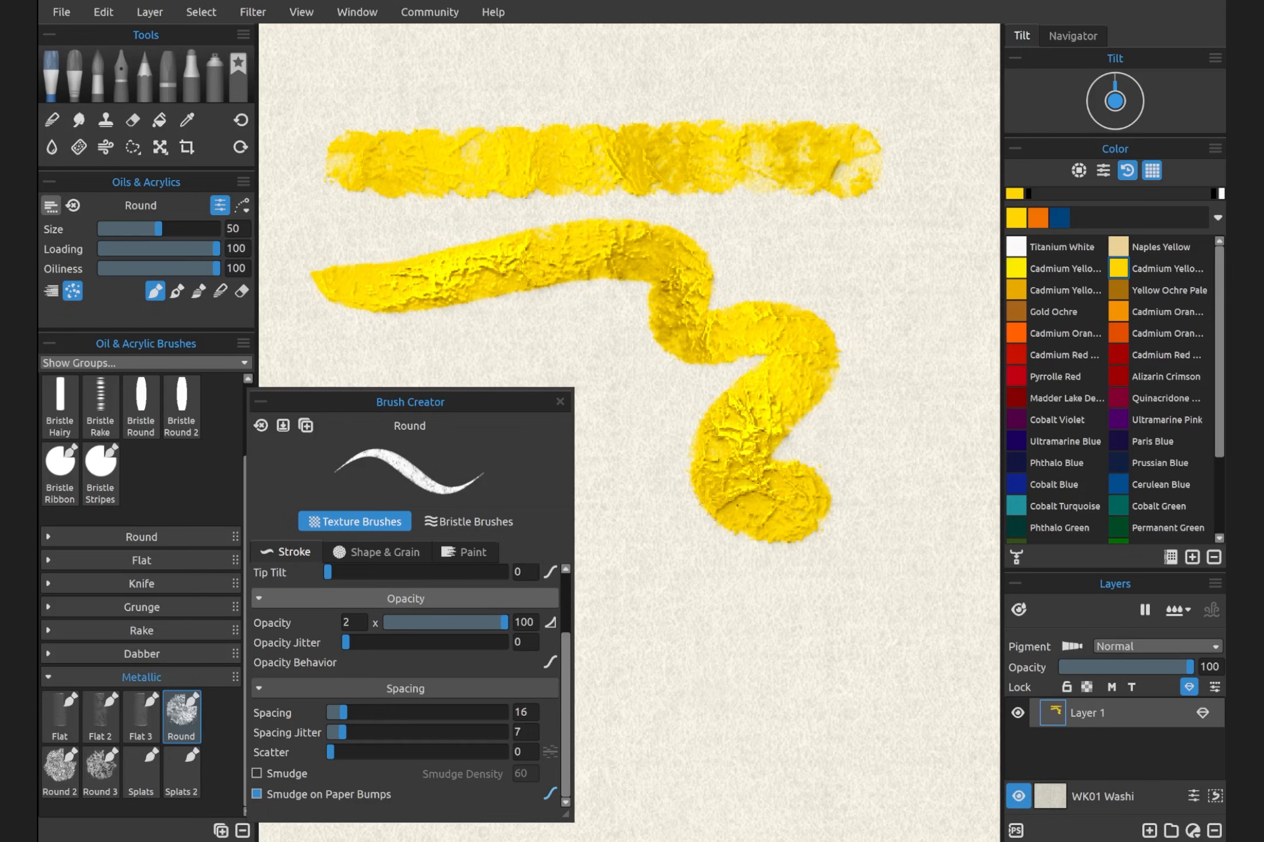
# Step: Switch the Round brush to Bristle Brushes and paint a curved Cobalt Turquoise stroke on the cleared layer
pyautogui.click(473, 521)
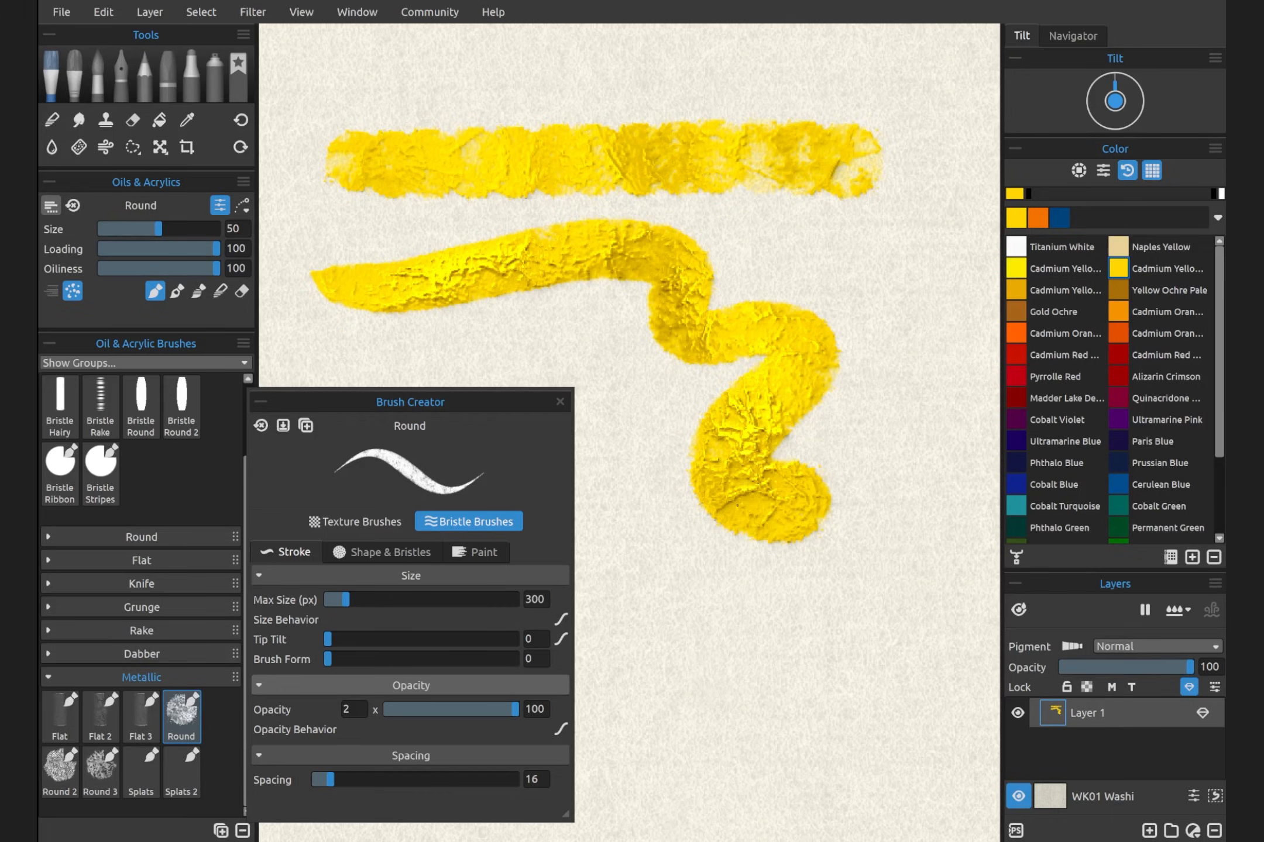
pyautogui.moveTo(739, 607); pyautogui.dragTo(723, 459)
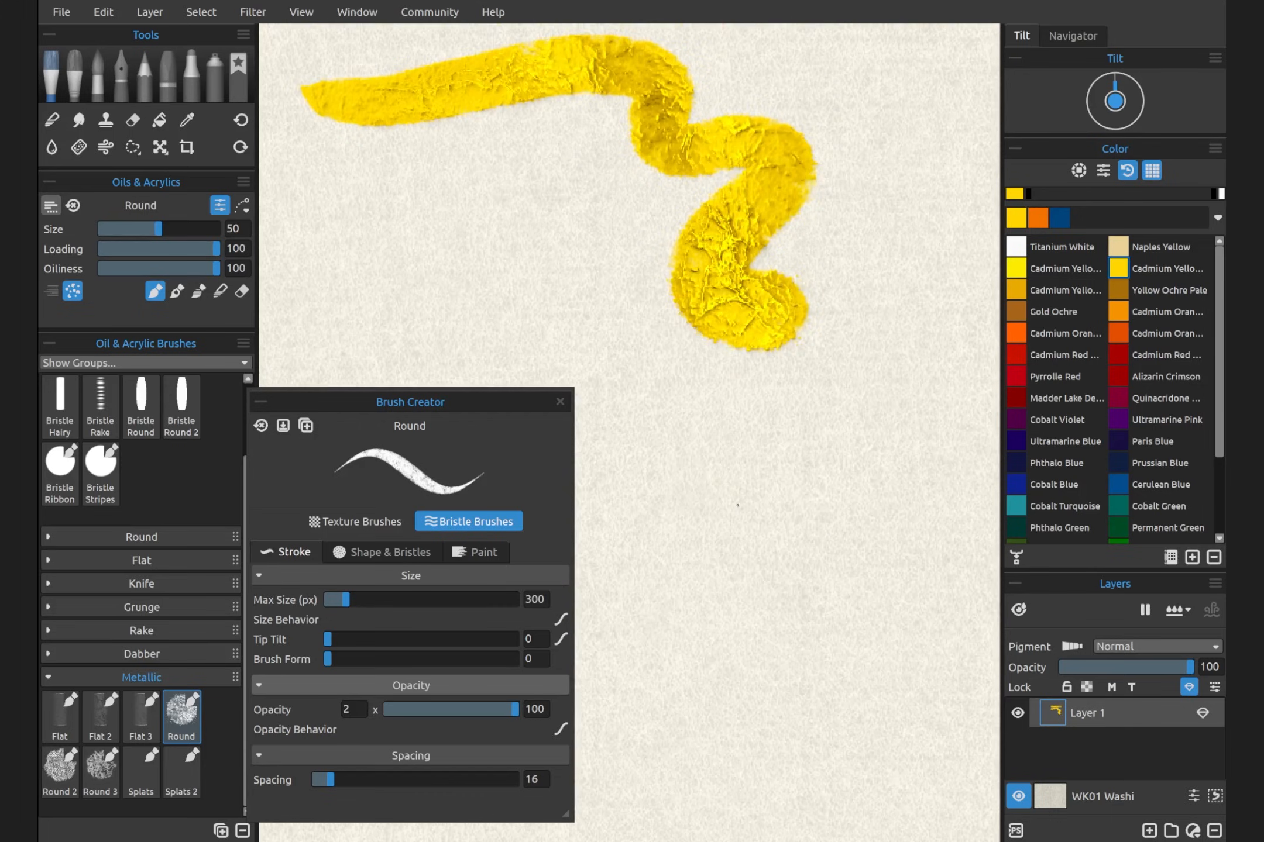
pyautogui.press('Delete')
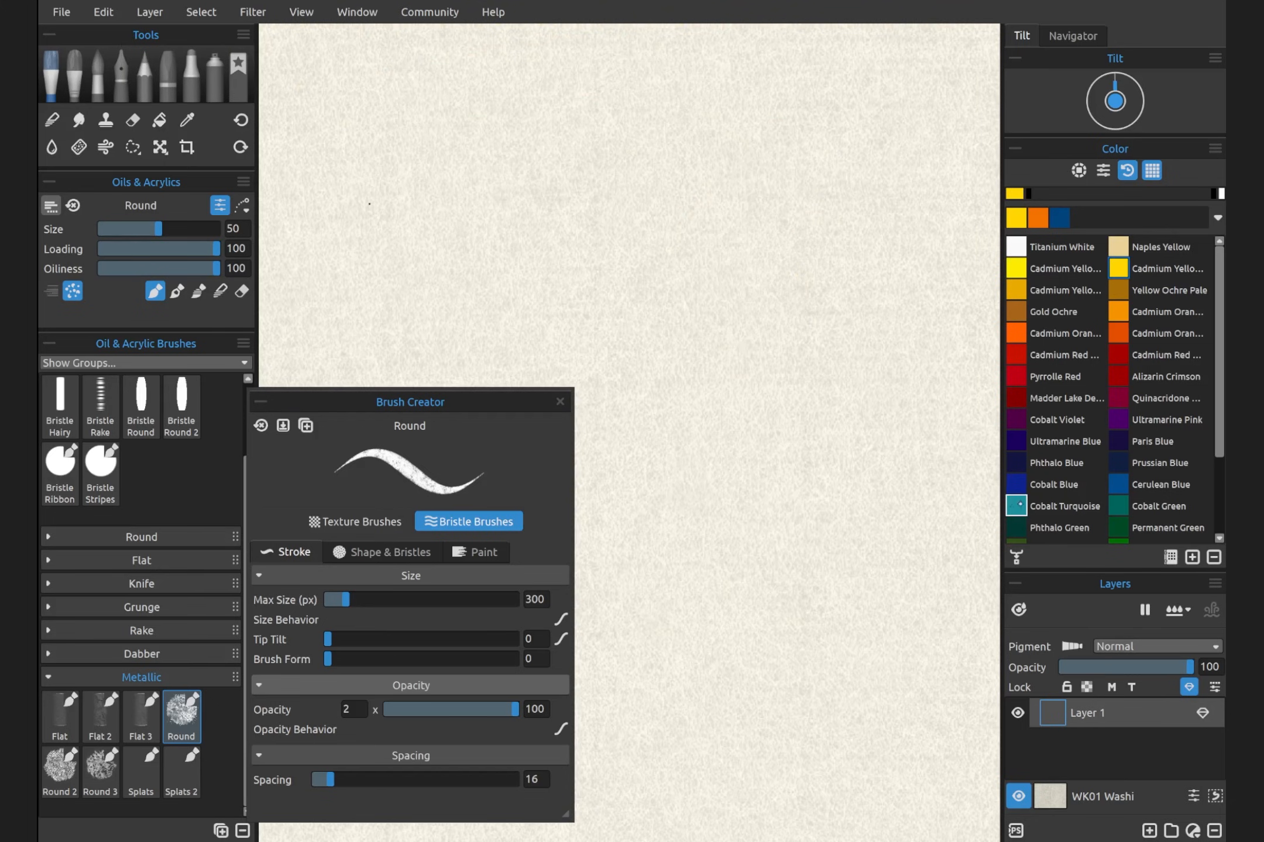
pyautogui.click(1016, 506)
pyautogui.moveTo(360, 212)
pyautogui.mouseDown()
pyautogui.moveTo(547, 163)
pyautogui.moveTo(617, 148)
pyautogui.moveTo(668, 166)
pyautogui.moveTo(675, 216)
pyautogui.moveTo(625, 266)
pyautogui.moveTo(614, 326)
pyautogui.moveTo(686, 345)
pyautogui.mouseUp()
# Step: Set the Thin bristles' Density to 10, disable the Thick bristles, and paint a winding turquoise stroke below the first
pyautogui.click(391, 552)
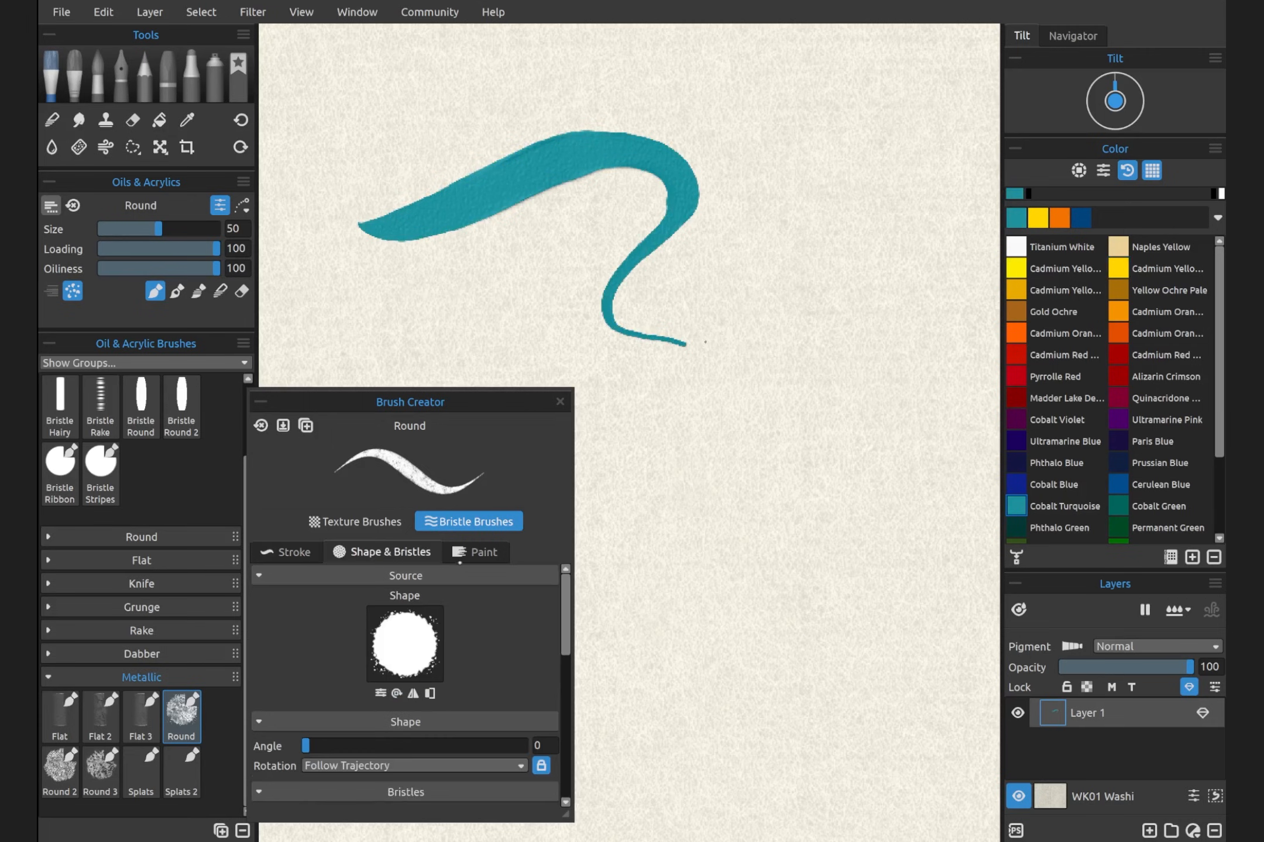
pyautogui.moveTo(560, 608); pyautogui.dragTo(559, 737)
pyautogui.click(282, 588)
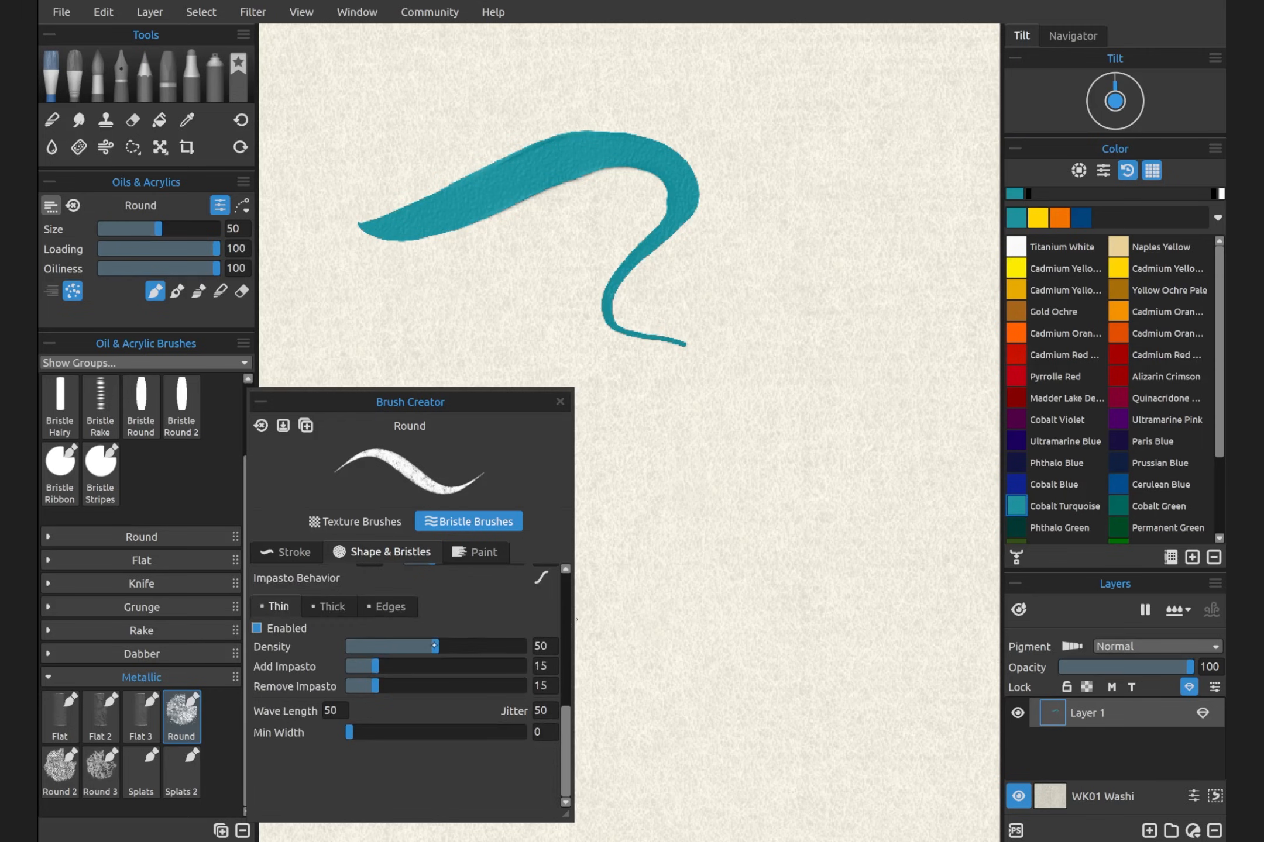
pyautogui.moveTo(434, 646); pyautogui.dragTo(358, 638)
pyautogui.click(334, 605)
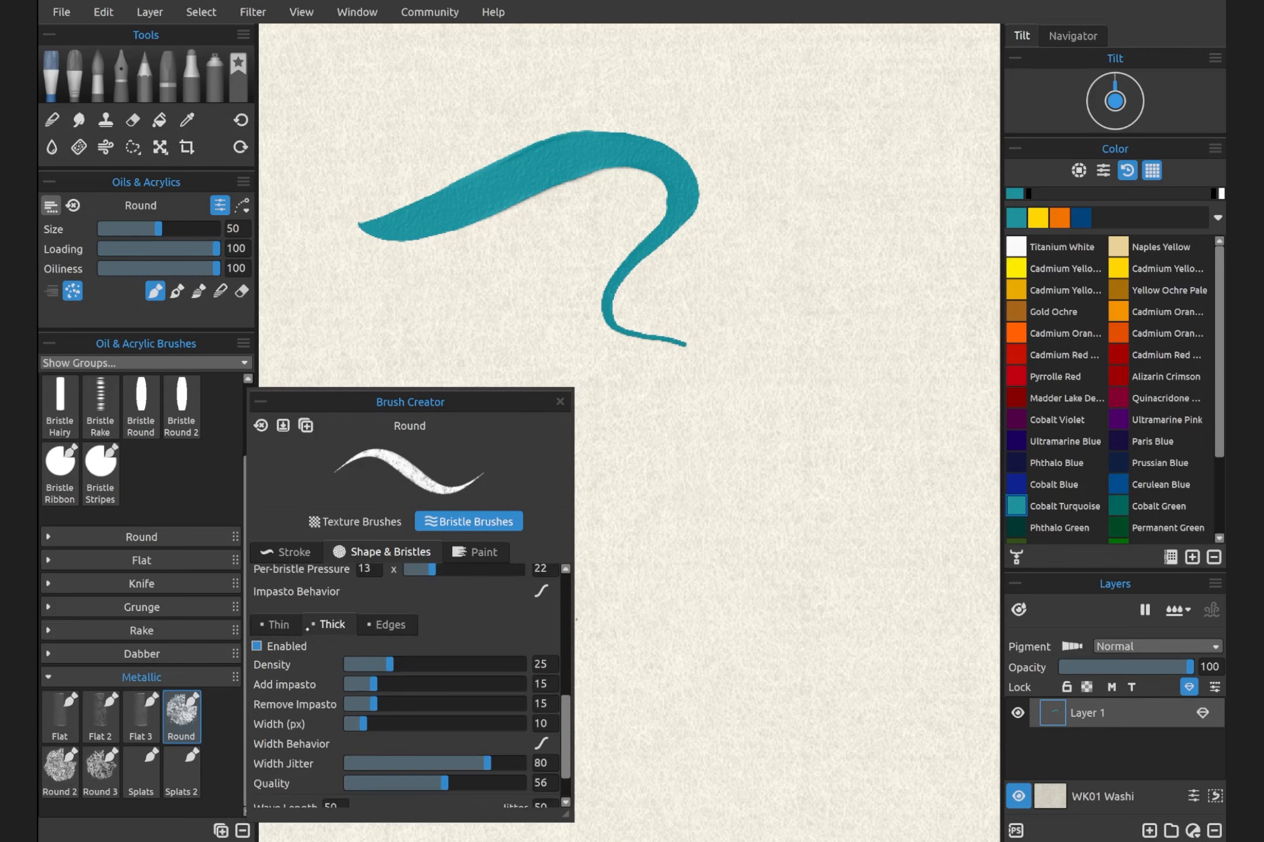
pyautogui.click(256, 646)
pyautogui.moveTo(634, 410)
pyautogui.mouseDown()
pyautogui.moveTo(684, 405)
pyautogui.moveTo(835, 372)
pyautogui.moveTo(679, 534)
pyautogui.moveTo(857, 646)
pyautogui.mouseUp()
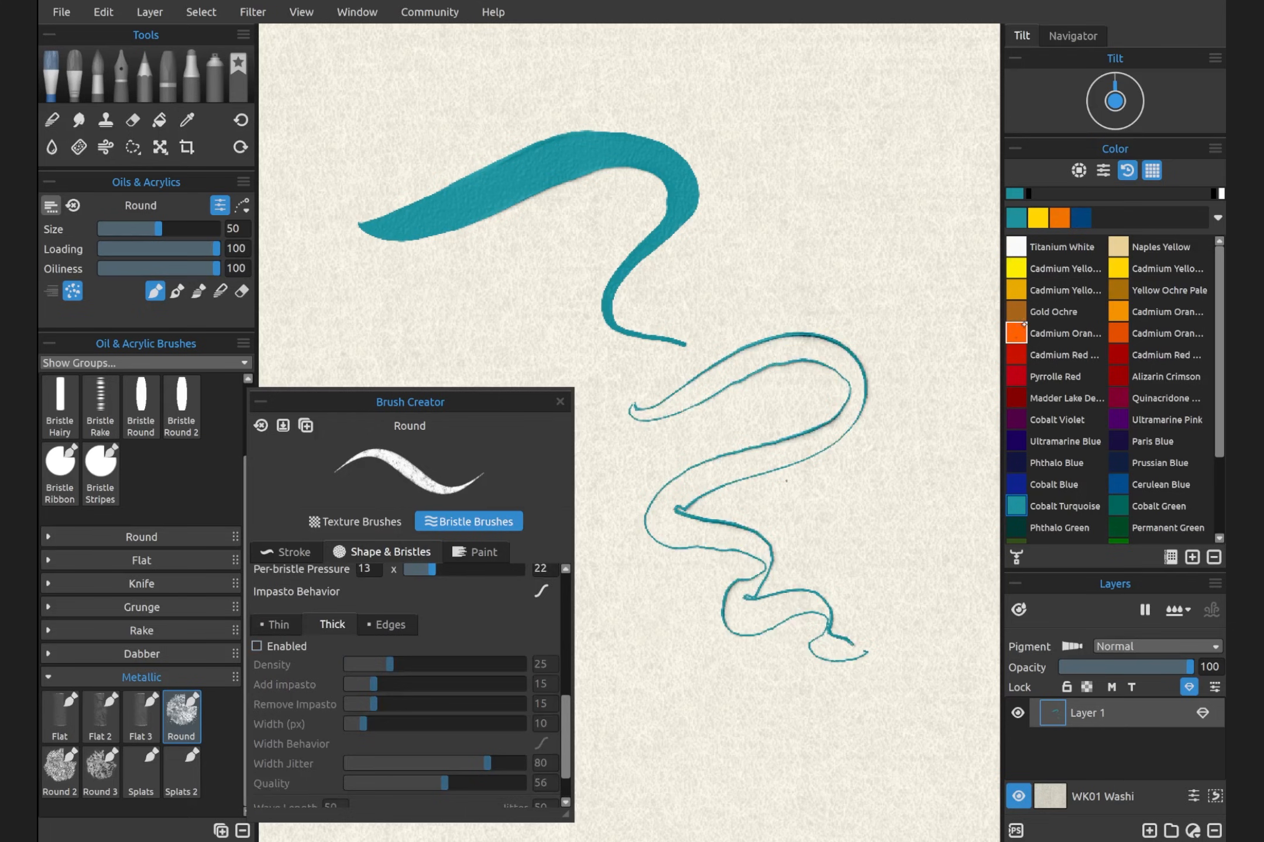
# Step: Change the brush's paint mode and work looping cadmium orange strokes into the fine turquoise lines
pyautogui.click(1016, 333)
pyautogui.click(198, 290)
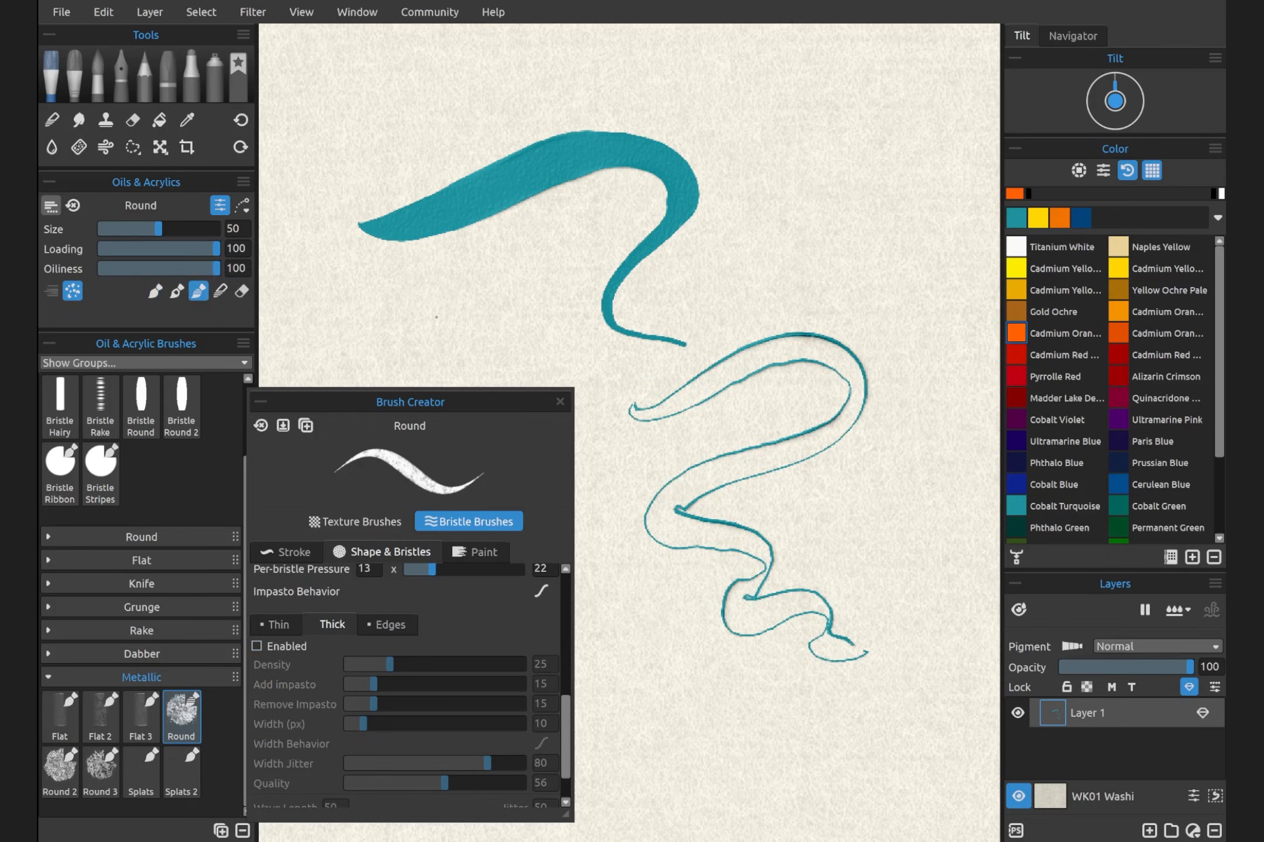
pyautogui.moveTo(815, 308)
pyautogui.mouseDown()
pyautogui.moveTo(768, 369)
pyautogui.moveTo(852, 372)
pyautogui.moveTo(752, 414)
pyautogui.moveTo(742, 466)
pyautogui.mouseUp()
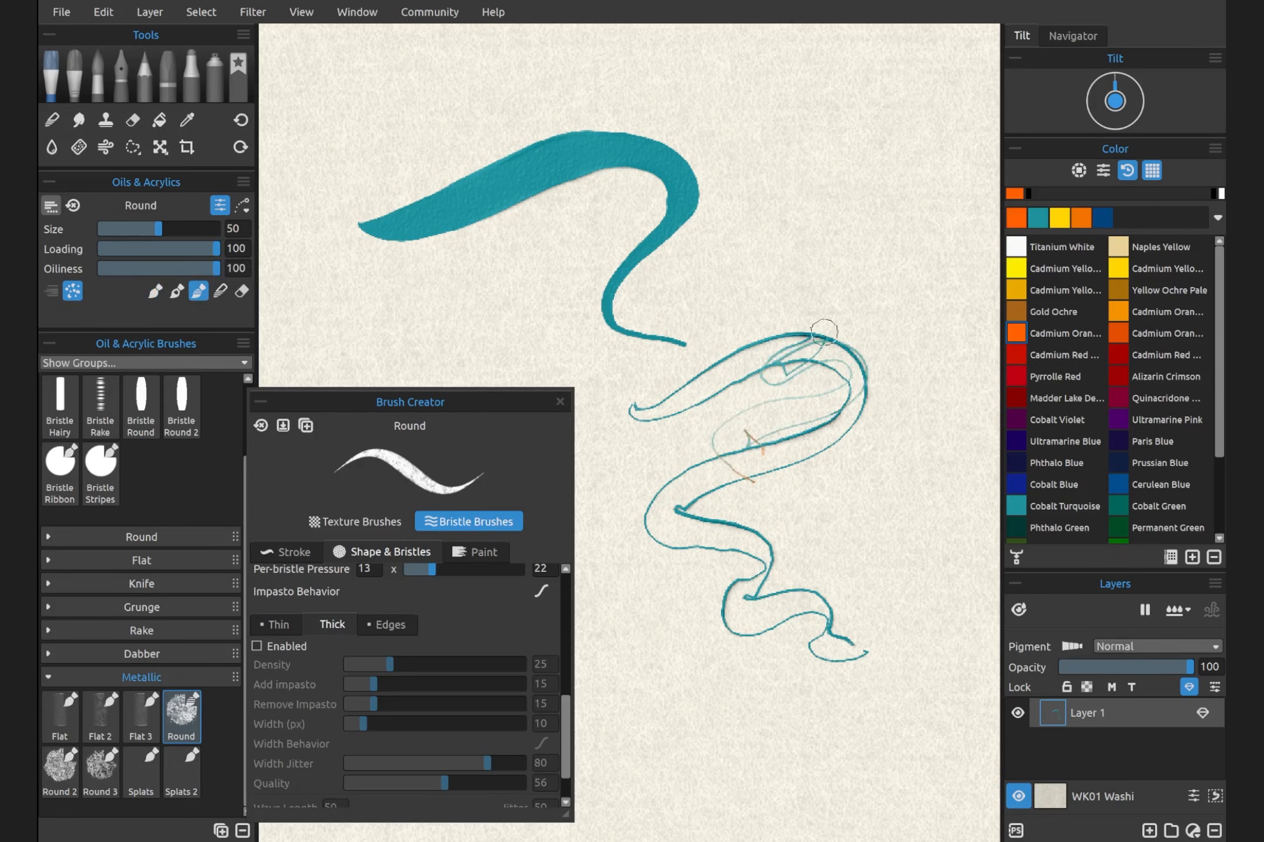
pyautogui.moveTo(824, 332)
pyautogui.mouseDown()
pyautogui.moveTo(673, 456)
pyautogui.moveTo(722, 570)
pyautogui.moveTo(738, 435)
pyautogui.moveTo(859, 374)
pyautogui.moveTo(761, 550)
pyautogui.mouseUp()
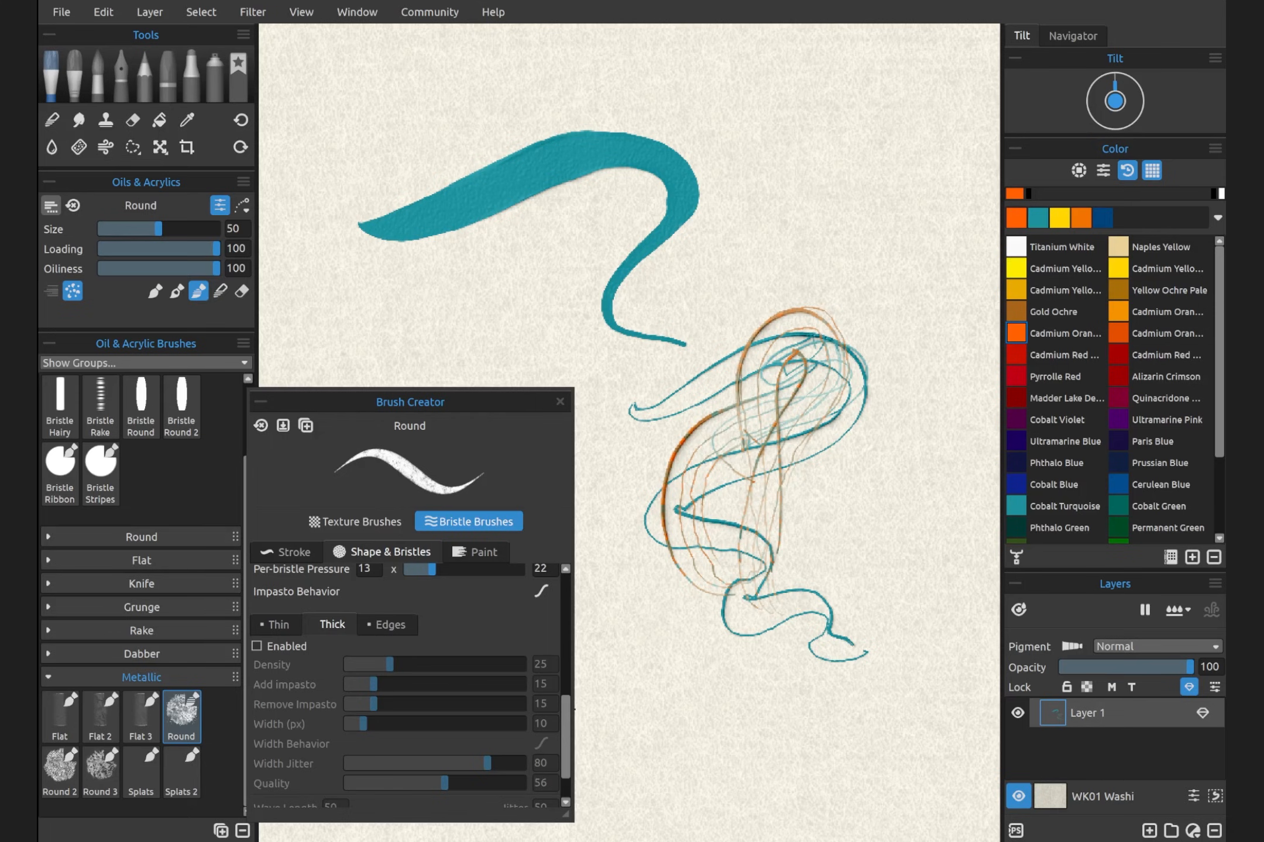
# Step: Enable the Thick bristles, disable the Thin ones, and paint a wavy orange stroke down past the turquoise lines
pyautogui.click(257, 646)
pyautogui.click(278, 625)
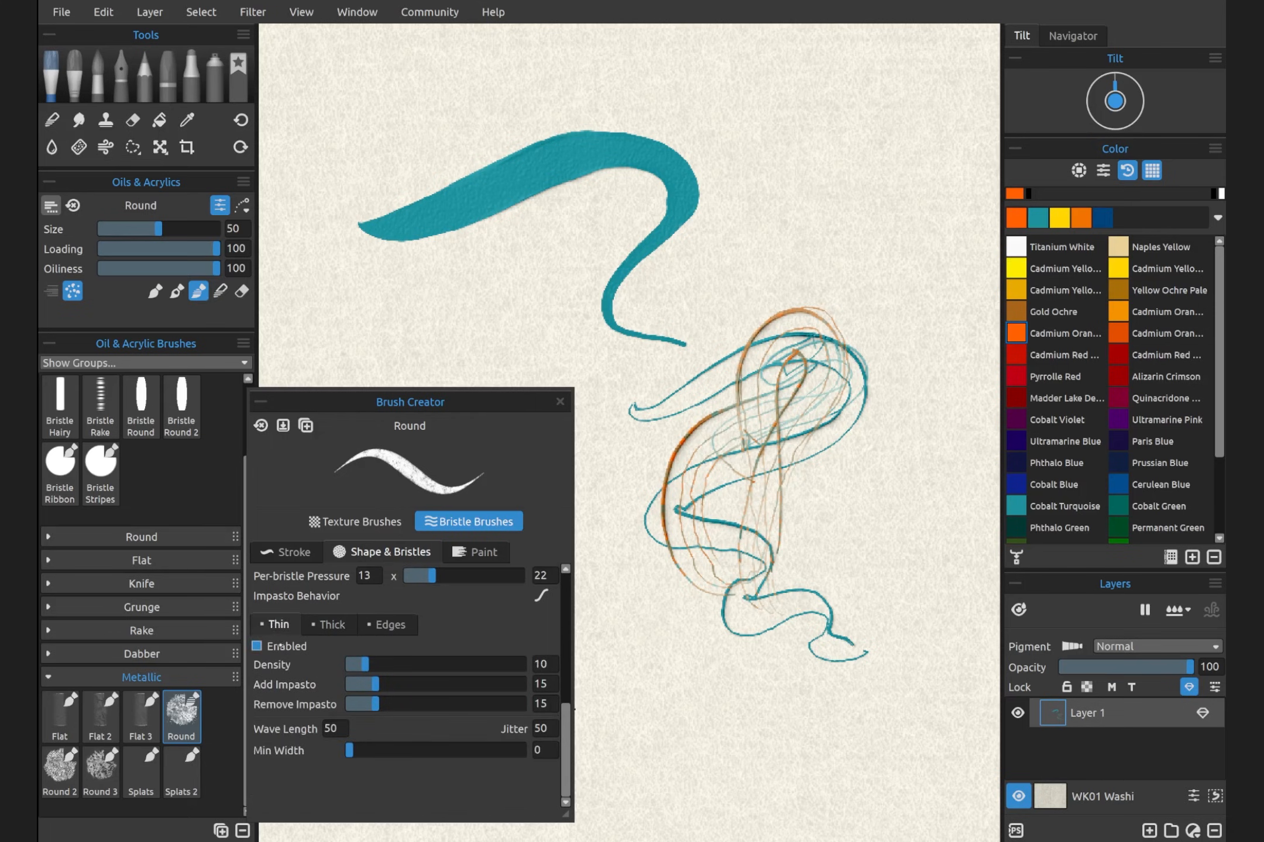
pyautogui.click(257, 646)
pyautogui.click(331, 625)
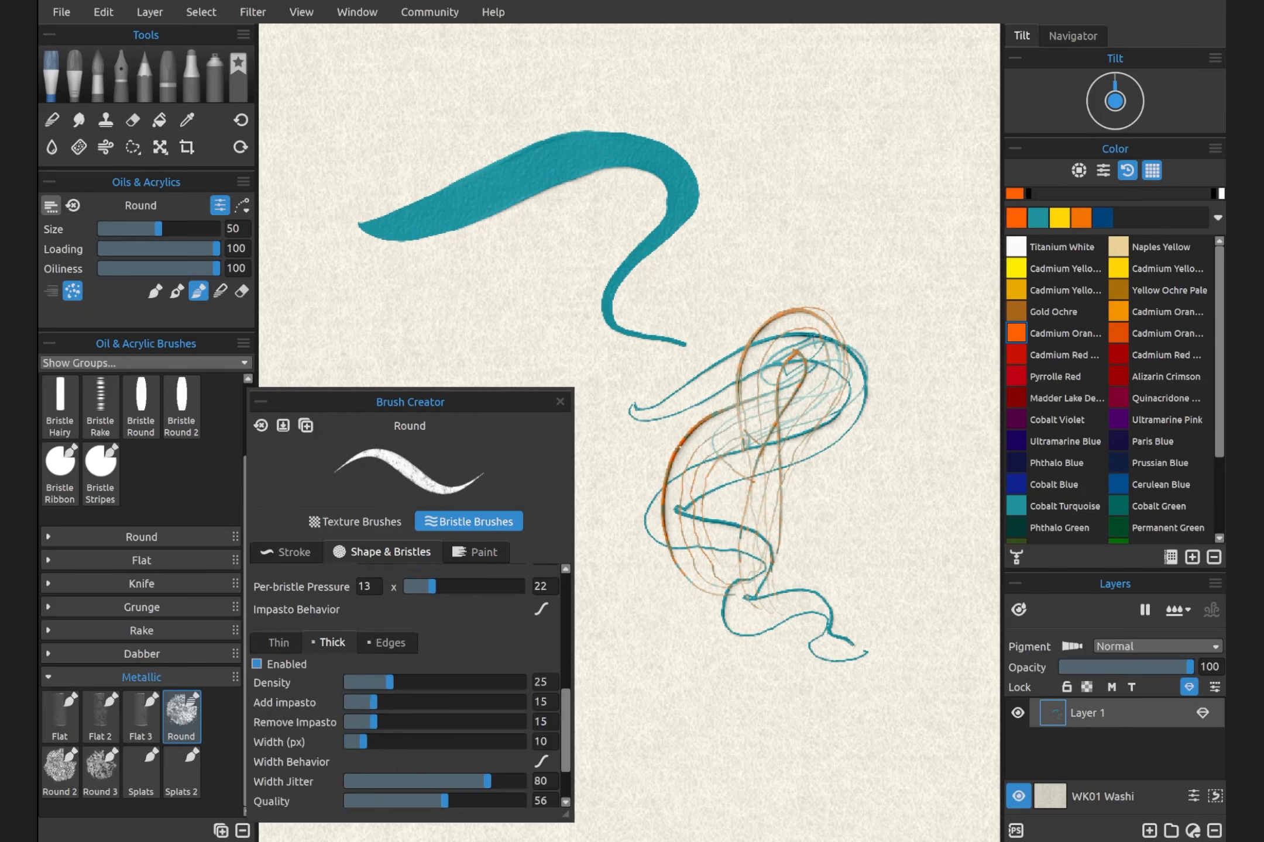
pyautogui.moveTo(916, 186)
pyautogui.mouseDown()
pyautogui.moveTo(878, 275)
pyautogui.moveTo(866, 374)
pyautogui.moveTo(881, 503)
pyautogui.moveTo(670, 701)
pyautogui.mouseUp()
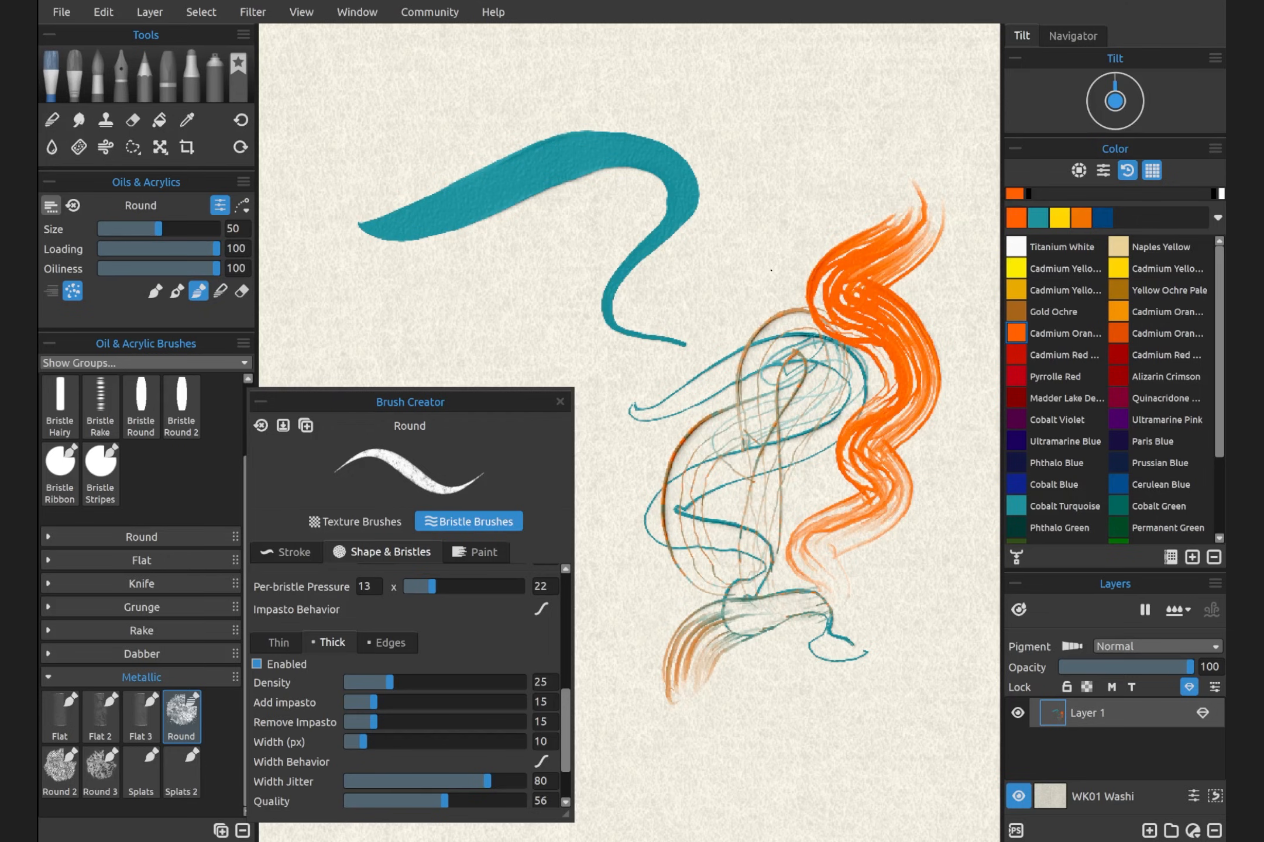
# Step: Re-enable the Thin bristles alongside the Thick ones and paint a second wavy orange stroke beside the first
pyautogui.click(285, 643)
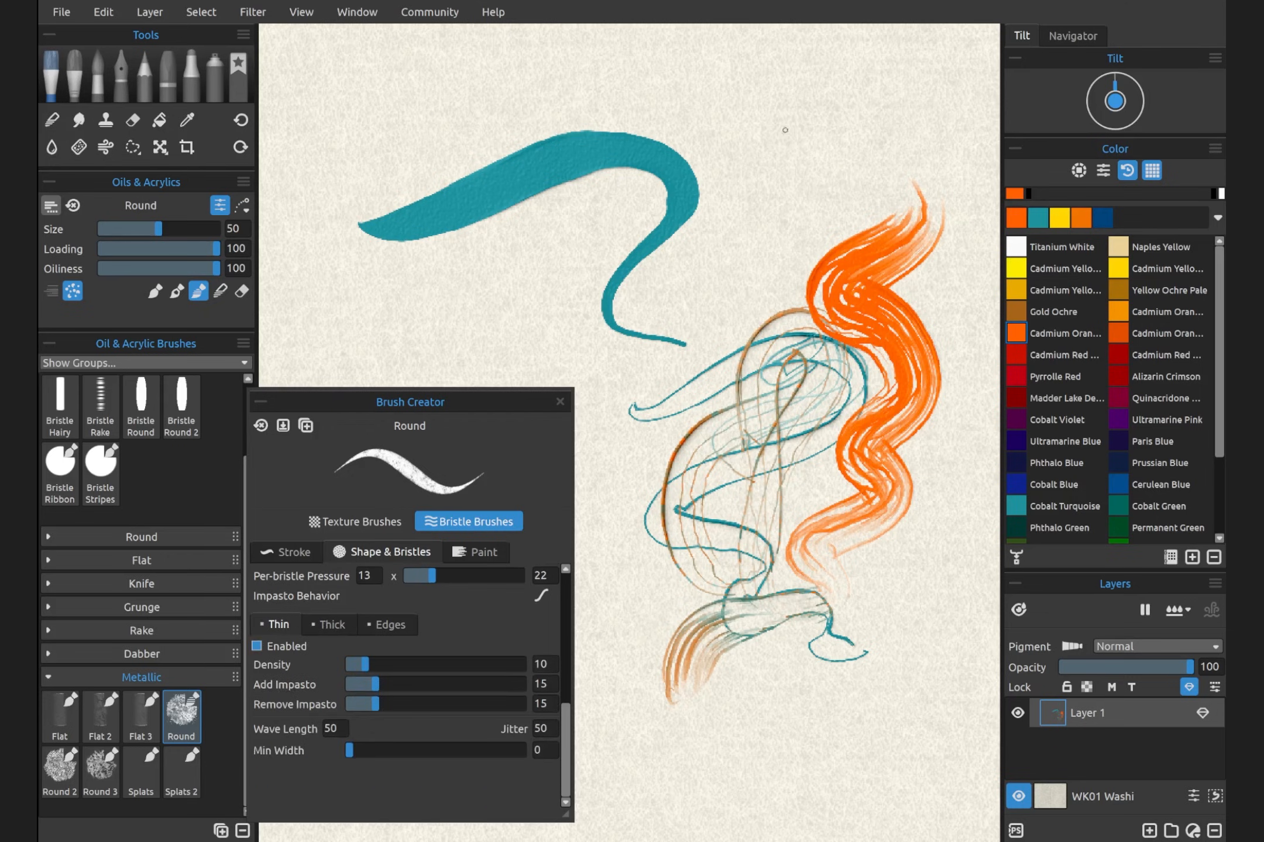
pyautogui.moveTo(802, 204)
pyautogui.mouseDown()
pyautogui.moveTo(673, 345)
pyautogui.moveTo(714, 451)
pyautogui.moveTo(696, 526)
pyautogui.mouseUp()
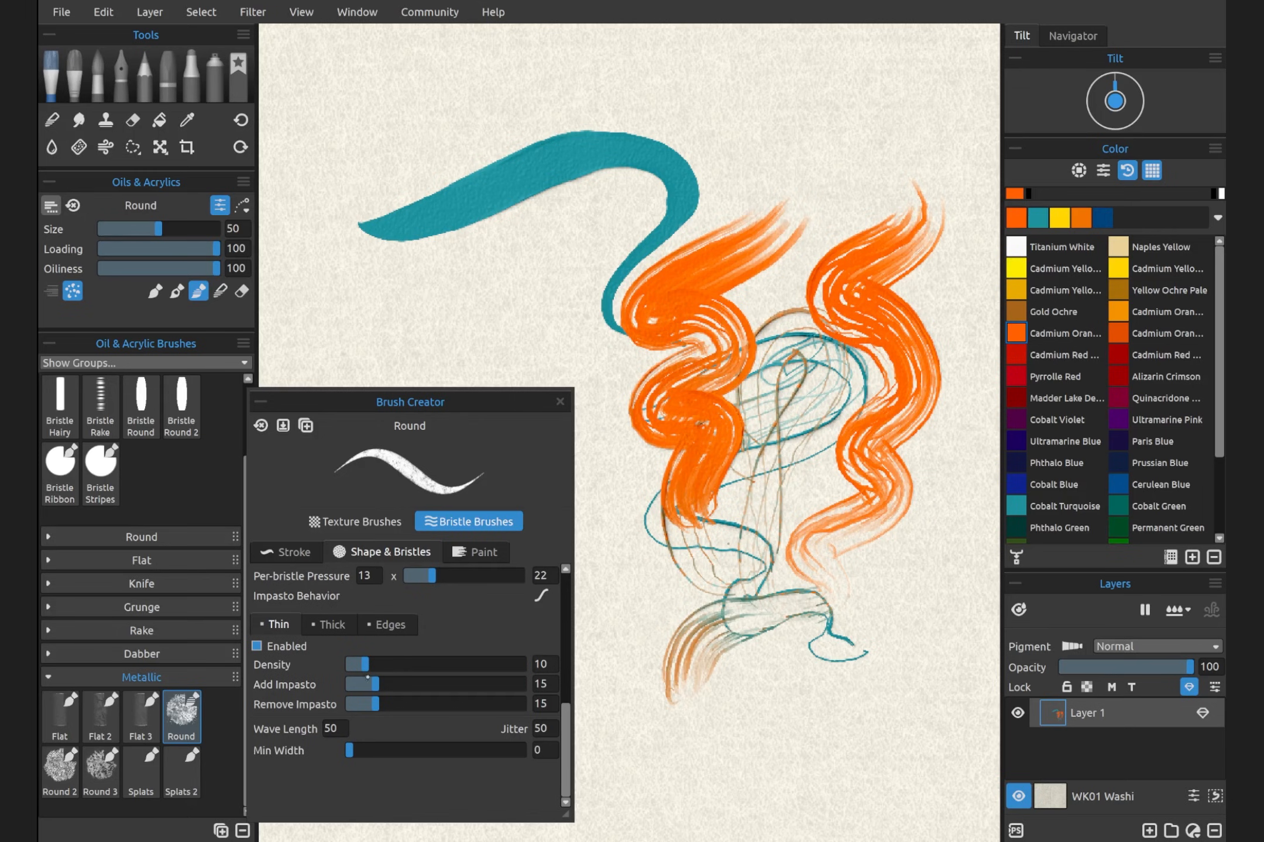
# Step: Set the Thin bristles' Add Impasto to 72 and paint a wavy orange stroke down across the turquoise one
pyautogui.moveTo(375, 680); pyautogui.dragTo(477, 680)
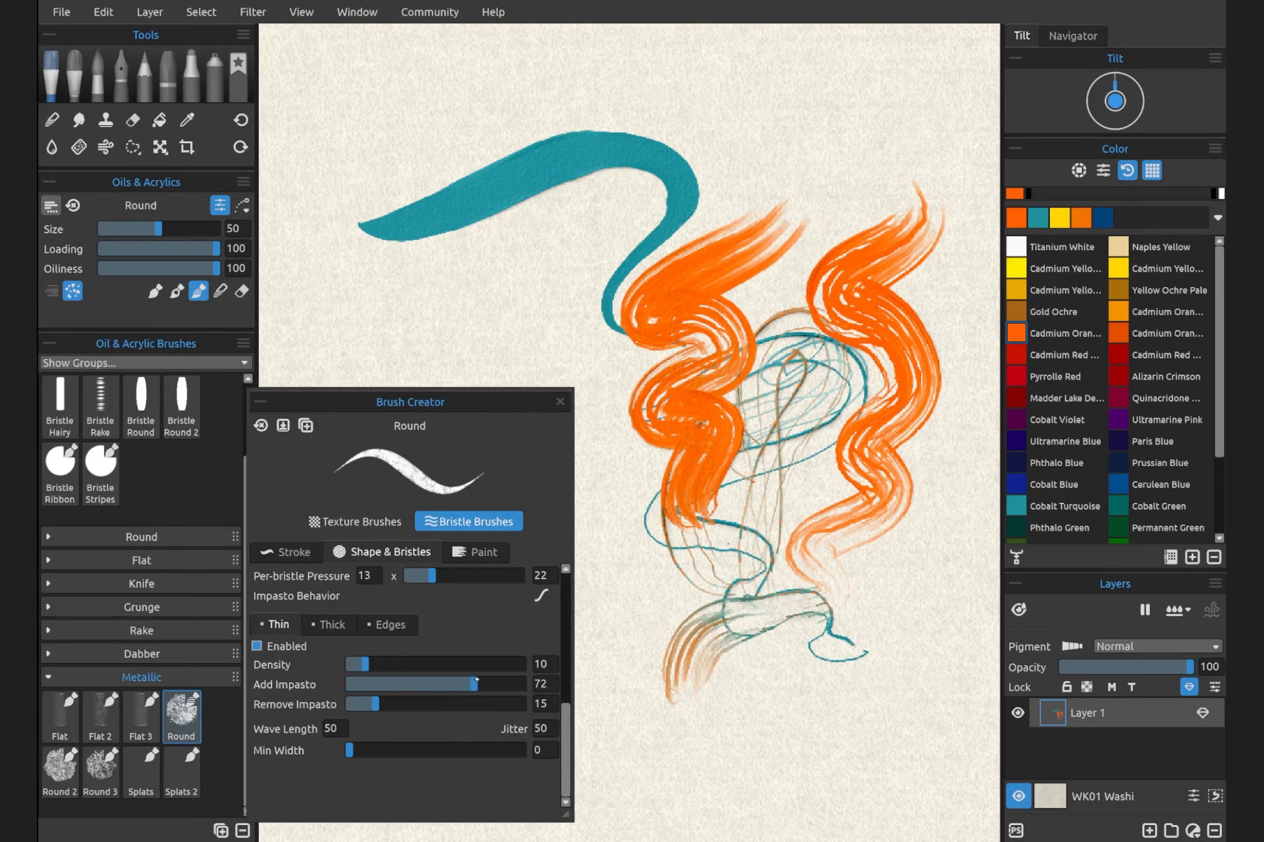
pyautogui.moveTo(462, 253)
pyautogui.mouseDown()
pyautogui.moveTo(509, 246)
pyautogui.moveTo(614, 433)
pyautogui.moveTo(629, 532)
pyautogui.moveTo(682, 655)
pyautogui.mouseUp()
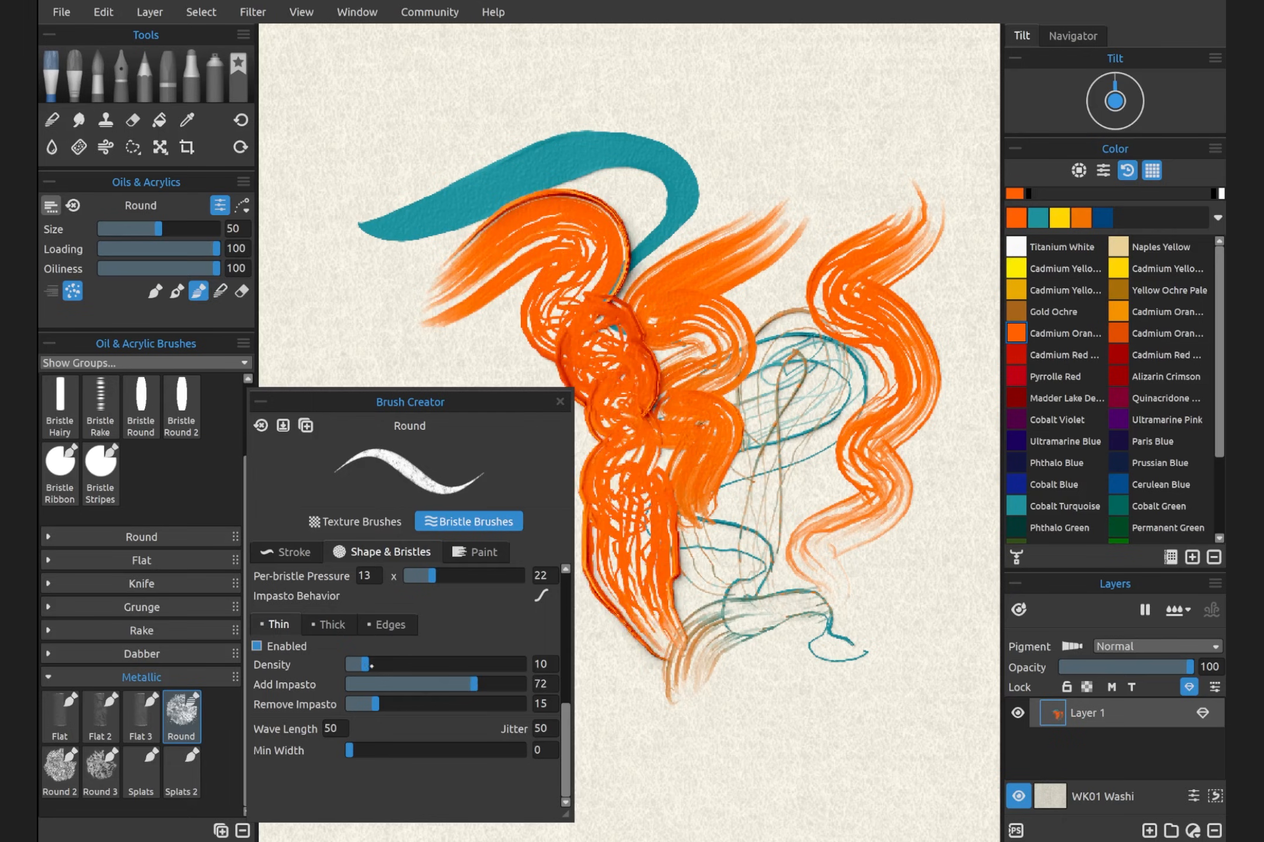
# Step: Raise the Thin bristles' Density, set the Thick bristles' Density to 5, and paint a wavy orange stroke between the existing ones
pyautogui.moveTo(371, 666); pyautogui.dragTo(427, 666)
pyautogui.click(344, 634)
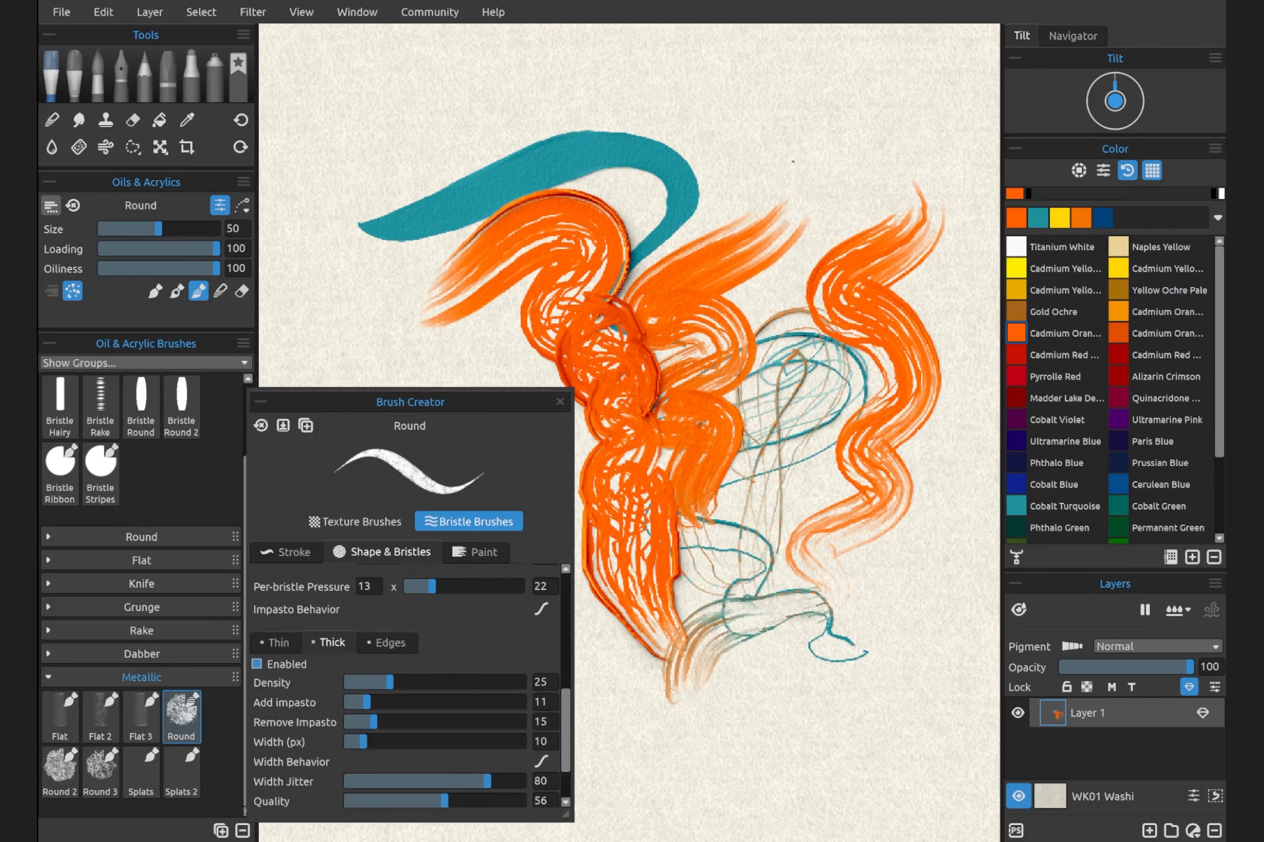
pyautogui.moveTo(389, 682); pyautogui.dragTo(354, 682)
pyautogui.moveTo(819, 82)
pyautogui.mouseDown()
pyautogui.moveTo(819, 210)
pyautogui.moveTo(748, 576)
pyautogui.mouseUp()
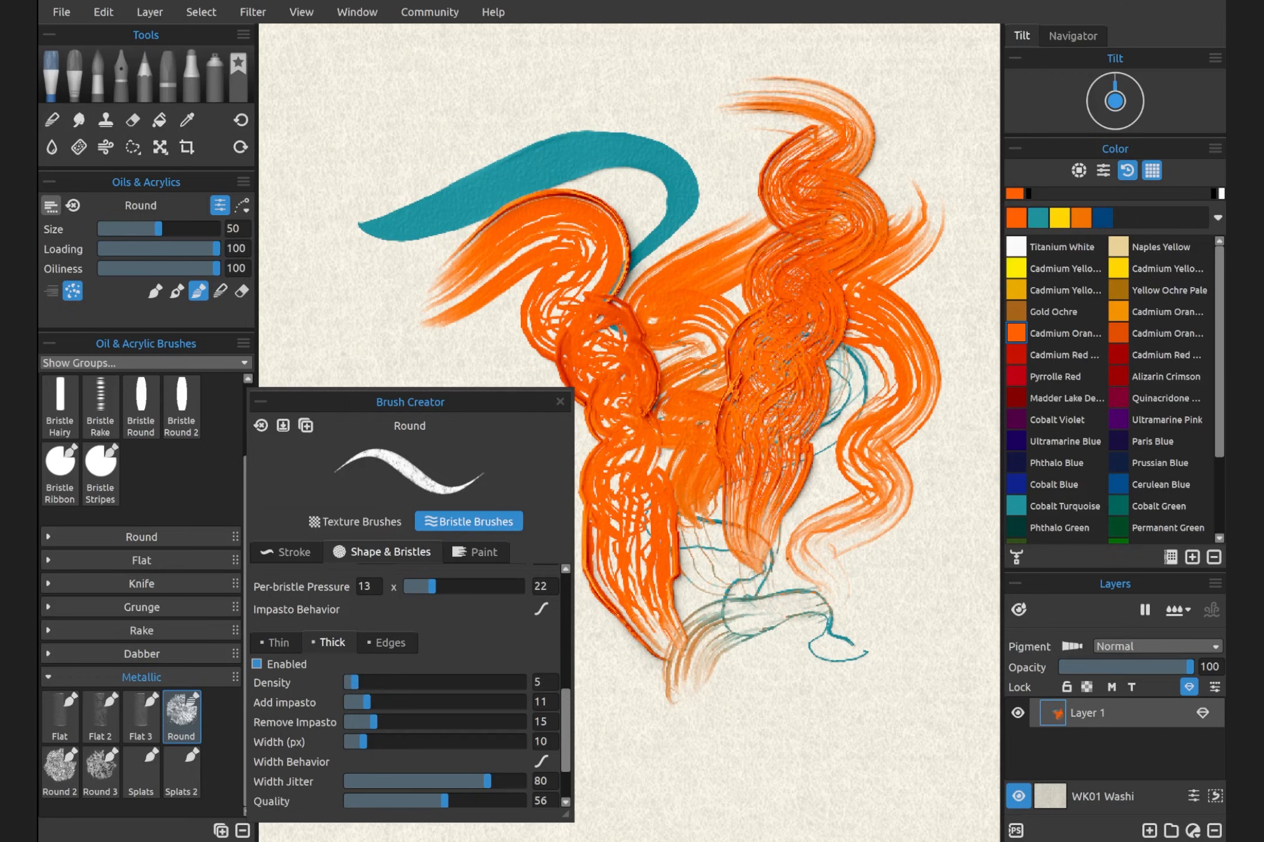
# Step: Clear the layer and build up overlapping wavy orange bristle strokes down the middle of the canvas
pyautogui.press('Delete')
pyautogui.moveTo(504, 221)
pyautogui.mouseDown()
pyautogui.moveTo(677, 268)
pyautogui.moveTo(714, 401)
pyautogui.moveTo(679, 564)
pyautogui.moveTo(725, 644)
pyautogui.mouseUp()
pyautogui.moveTo(871, 334)
pyautogui.mouseDown()
pyautogui.moveTo(632, 562)
pyautogui.moveTo(690, 643)
pyautogui.mouseUp()
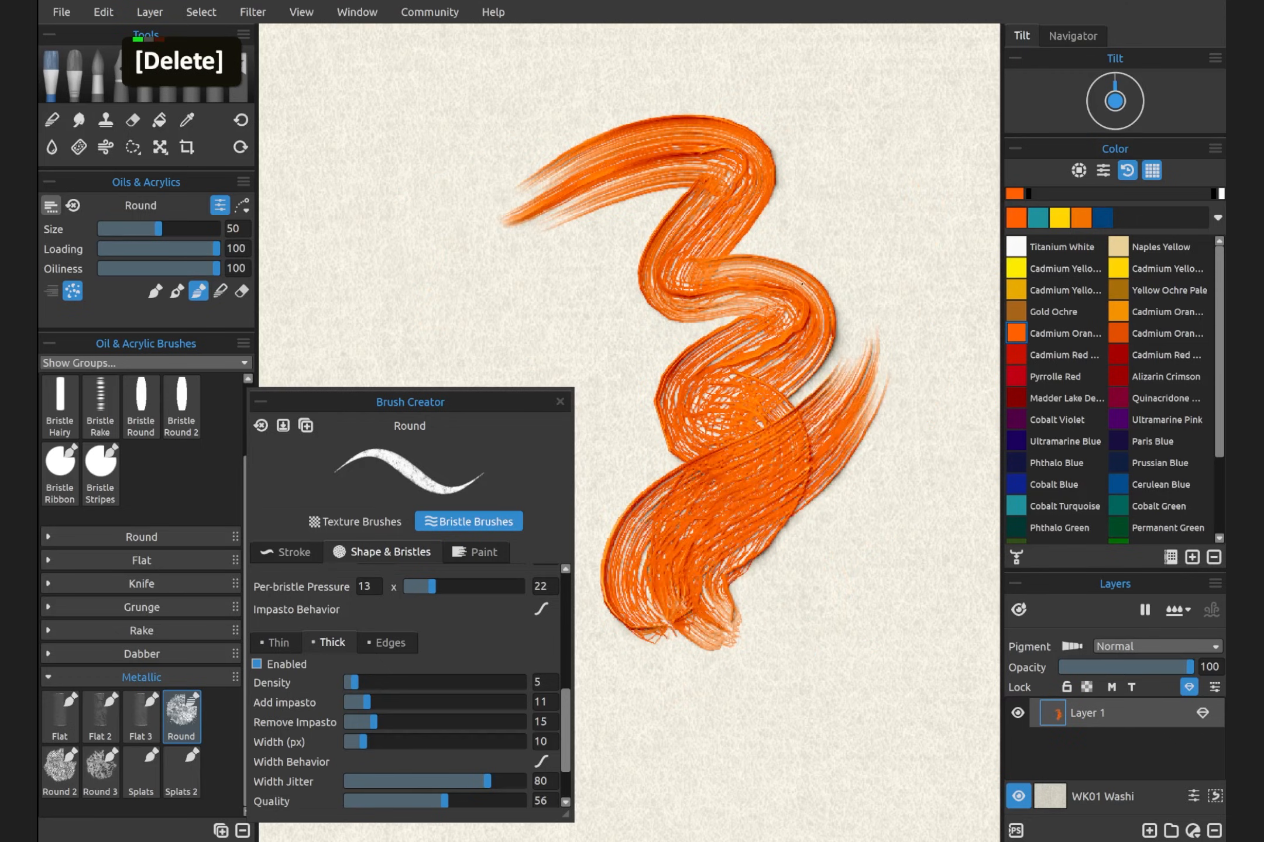
pyautogui.moveTo(848, 293)
pyautogui.mouseDown()
pyautogui.moveTo(589, 535)
pyautogui.moveTo(661, 699)
pyautogui.mouseUp()
pyautogui.moveTo(782, 184)
pyautogui.mouseDown()
pyautogui.moveTo(729, 293)
pyautogui.moveTo(636, 424)
pyautogui.moveTo(653, 565)
pyautogui.moveTo(735, 678)
pyautogui.mouseUp()
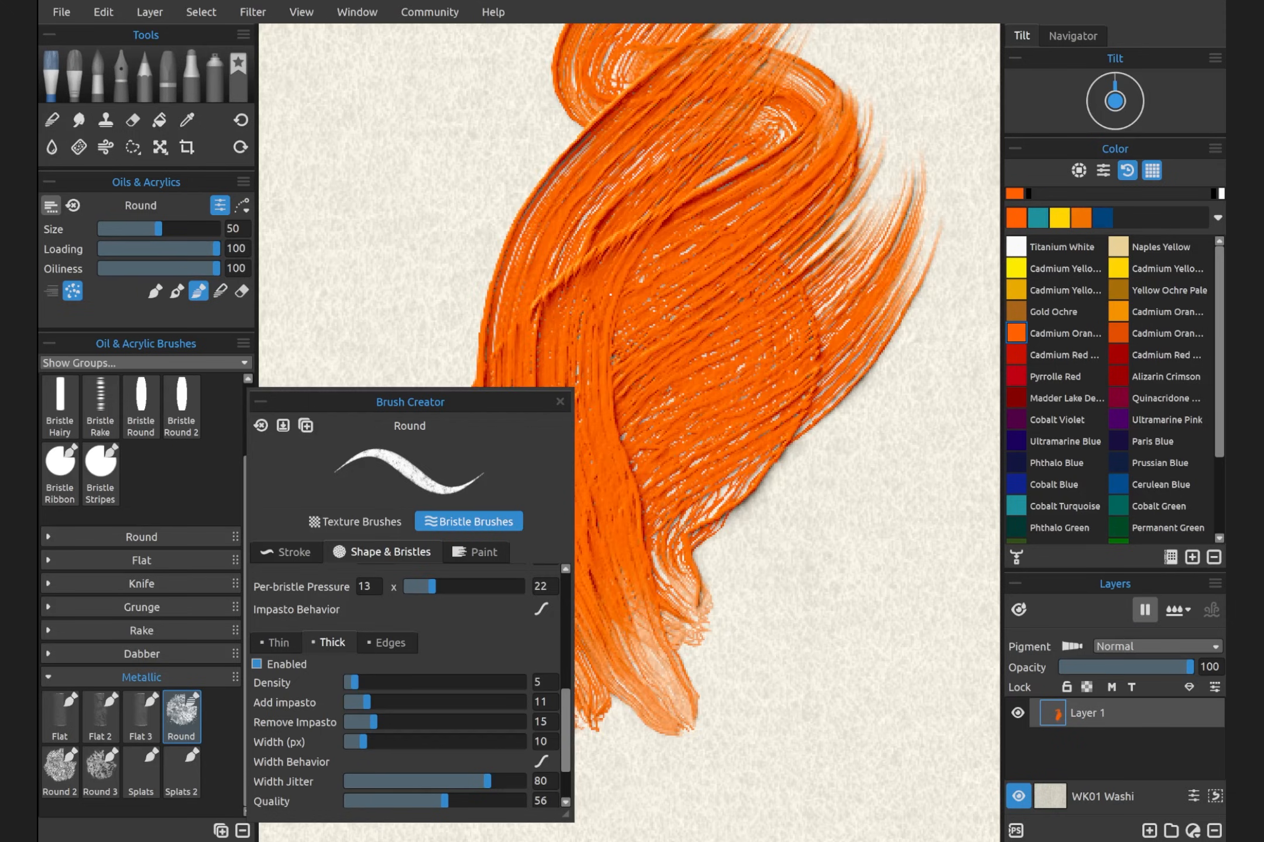
# Step: Paint a Cobalt Turquoise stroke over the orange in the mixing paint mode and blend the colors with two strokes
pyautogui.click(1016, 505)
pyautogui.doubleClick(176, 291)
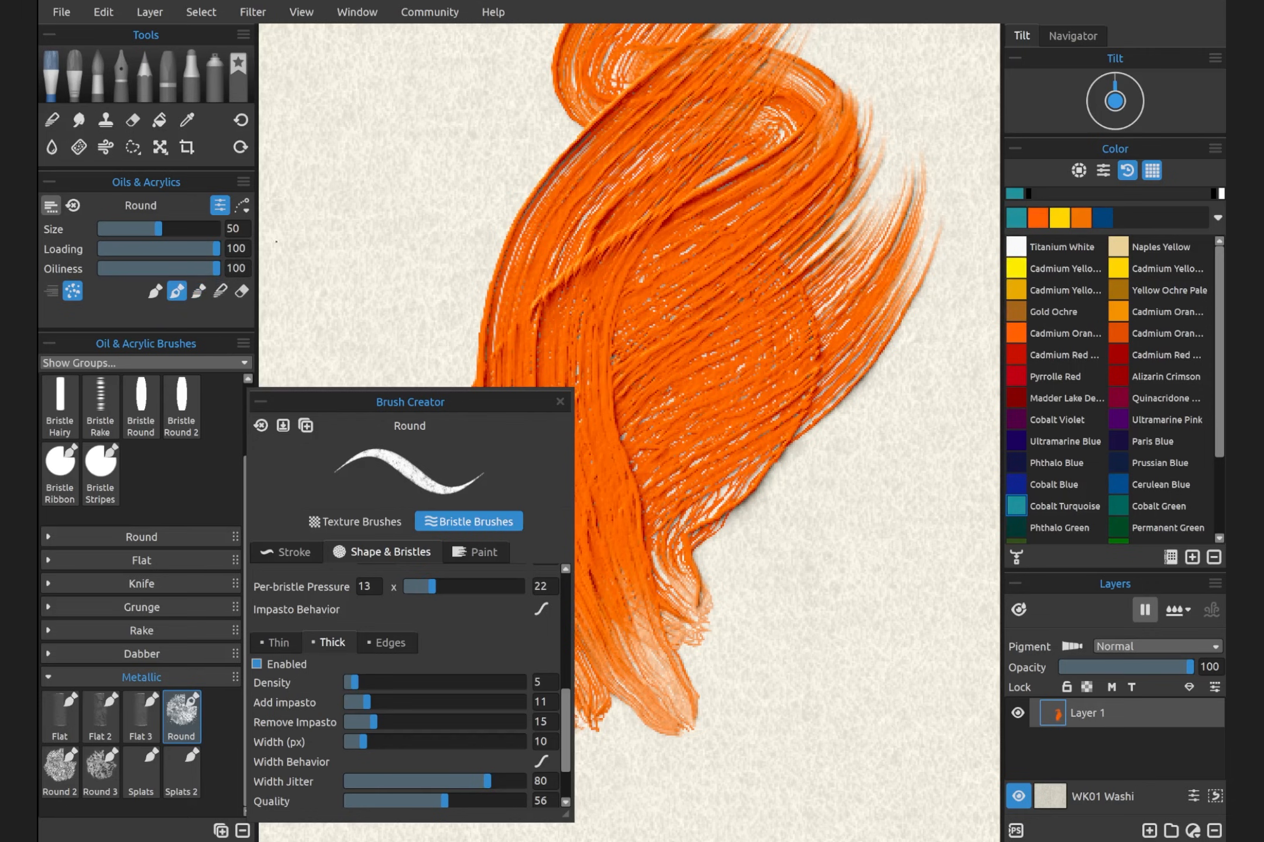
pyautogui.moveTo(480, 137)
pyautogui.mouseDown()
pyautogui.moveTo(626, 318)
pyautogui.moveTo(772, 635)
pyautogui.mouseUp()
pyautogui.press('4')
pyautogui.moveTo(726, 147); pyautogui.dragTo(763, 533)
pyautogui.moveTo(646, 299)
pyautogui.mouseDown()
pyautogui.moveTo(741, 313)
pyautogui.moveTo(778, 571)
pyautogui.mouseUp()
# Step: Paint a curved cadmium yellow stroke over the turquoise and blend it into the surrounding colors with further strokes
pyautogui.press('2')
pyautogui.click(1016, 269)
pyautogui.moveTo(784, 266)
pyautogui.mouseDown()
pyautogui.moveTo(681, 344)
pyautogui.moveTo(647, 506)
pyautogui.mouseUp()
pyautogui.press('4')
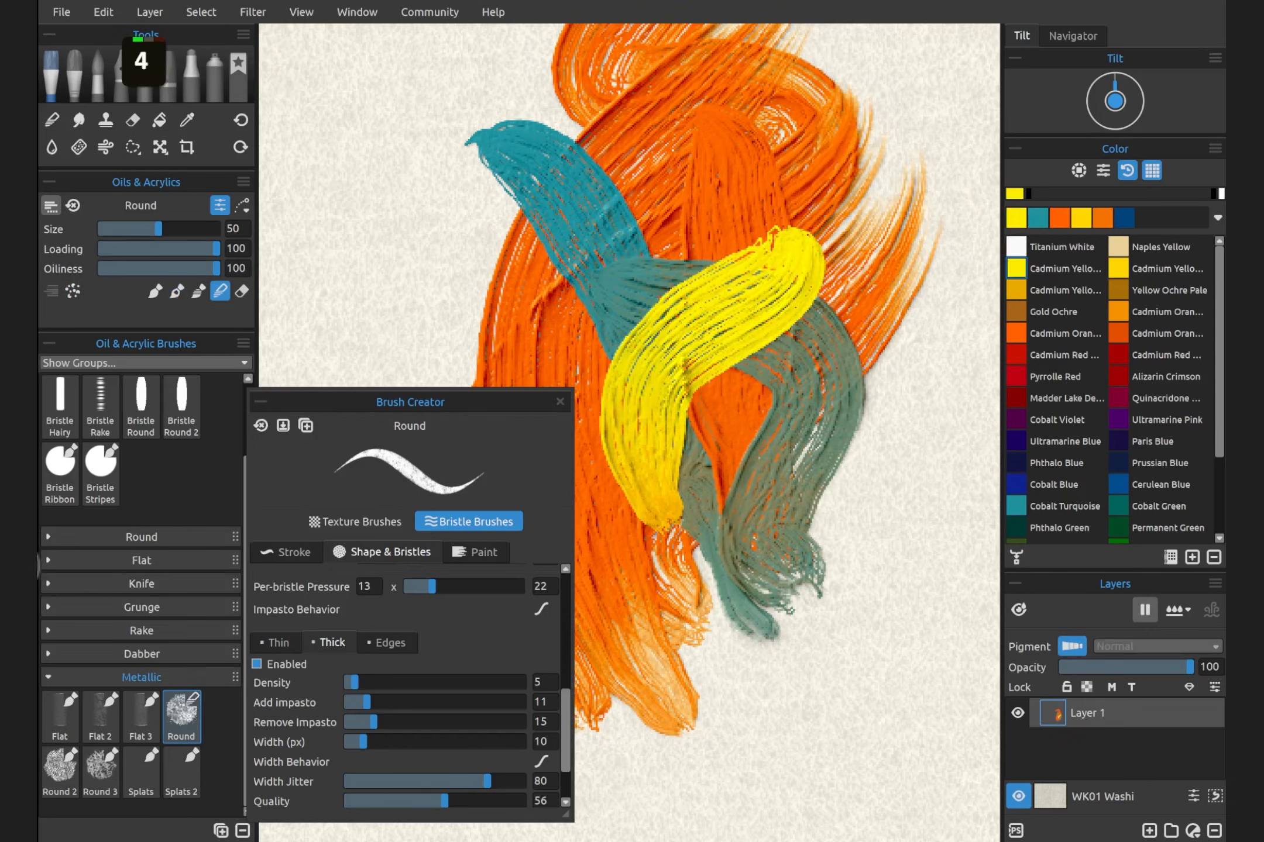
pyautogui.moveTo(751, 357); pyautogui.dragTo(652, 611)
pyautogui.moveTo(772, 421); pyautogui.dragTo(492, 366)
pyautogui.moveTo(579, 275)
pyautogui.mouseDown()
pyautogui.moveTo(771, 290)
pyautogui.moveTo(913, 234)
pyautogui.moveTo(713, 404)
pyautogui.moveTo(679, 486)
pyautogui.mouseUp()
# Step: Work a curved Pyrrolle Red stroke into the mixed green, yellow and orange paint
pyautogui.press('4')
pyautogui.click(1016, 376)
pyautogui.moveTo(866, 359); pyautogui.dragTo(661, 526)
pyautogui.press('4')
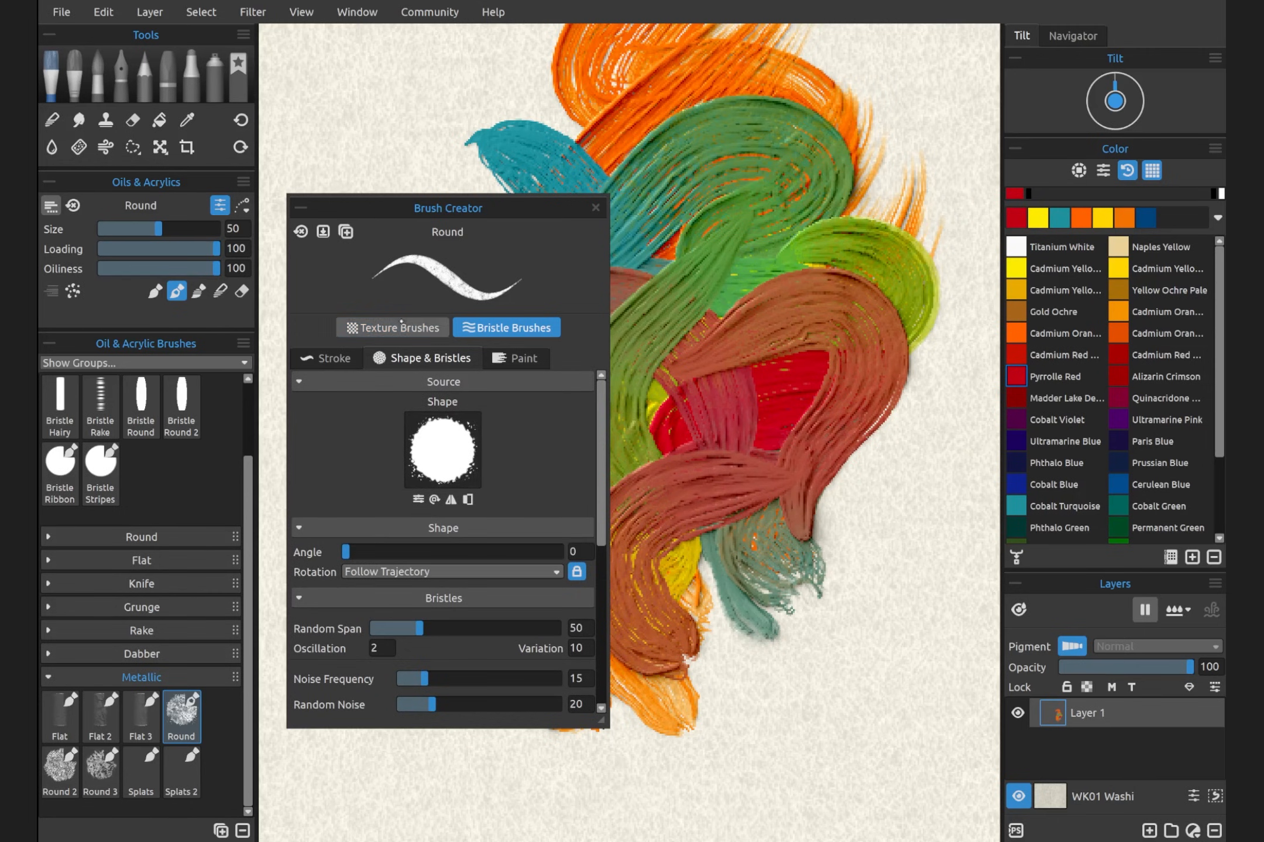
# Step: Check the texture brush variant, return to the bristle brush, and paint a thick Pyrrolle Red stroke below the mixed colors
pyautogui.click(392, 328)
pyautogui.click(498, 323)
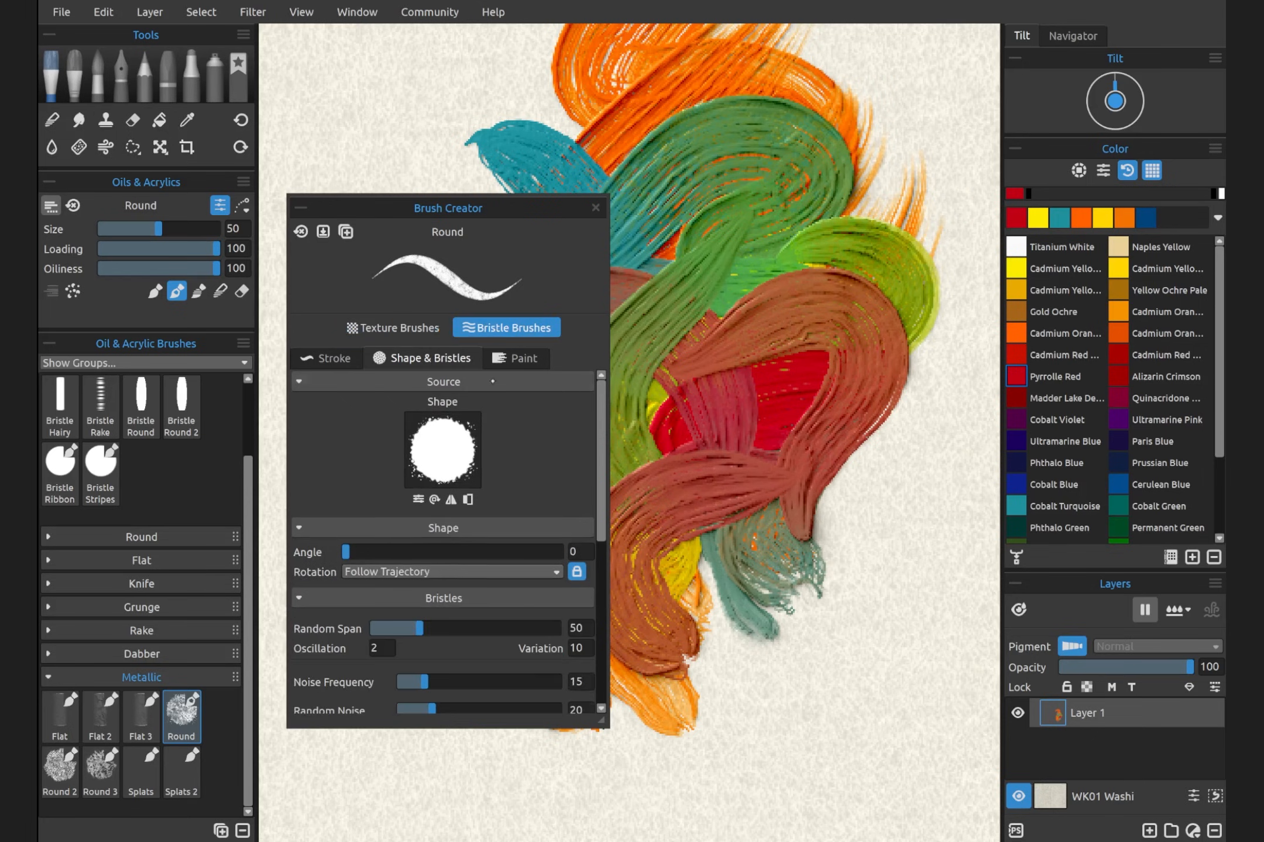
pyautogui.moveTo(847, 616)
pyautogui.mouseDown()
pyautogui.moveTo(854, 608)
pyautogui.moveTo(831, 673)
pyautogui.moveTo(755, 667)
pyautogui.moveTo(562, 752)
pyautogui.moveTo(474, 771)
pyautogui.mouseUp()
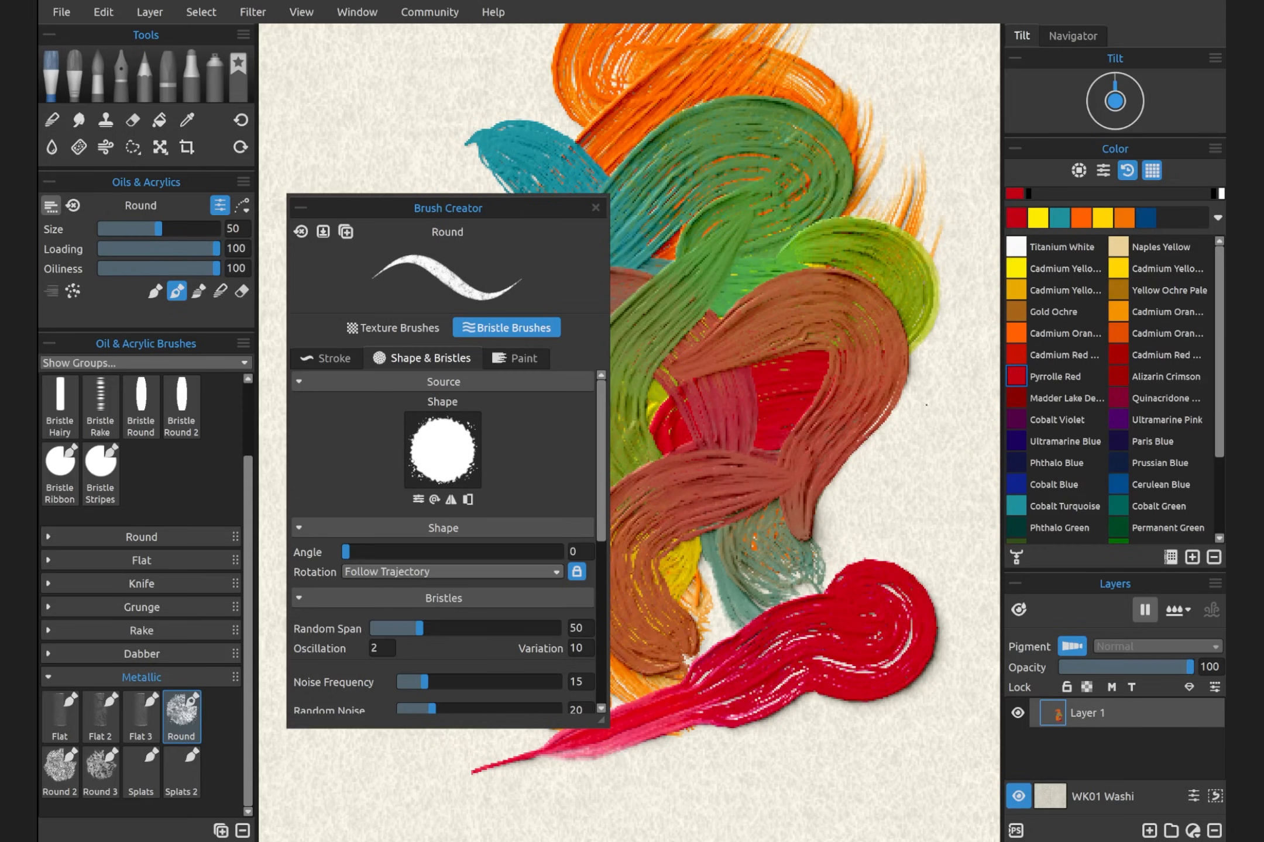
# Step: Test the bristle shape texture at Brightness -100 with long winding red strokes, and restore its Brightness to 0
pyautogui.click(418, 499)
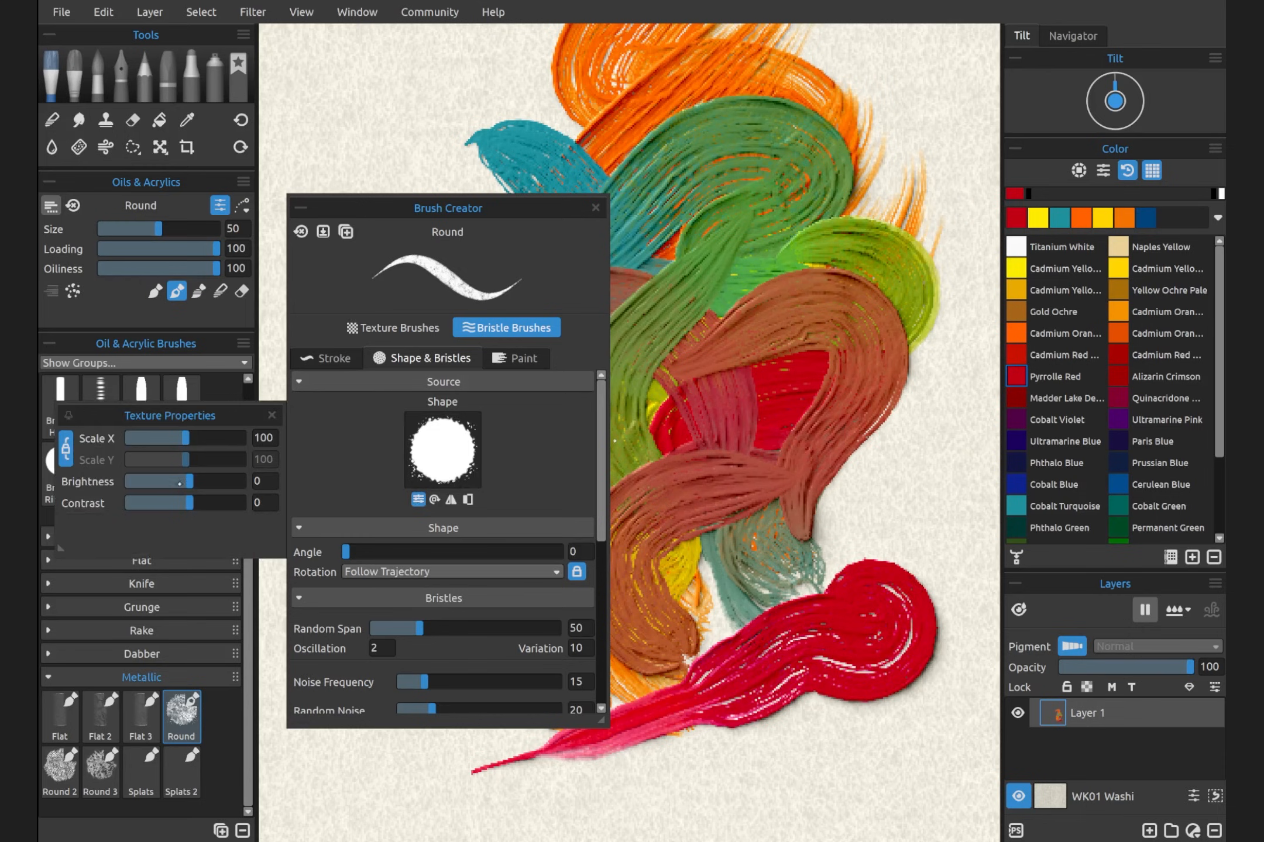
pyautogui.moveTo(179, 484); pyautogui.dragTo(127, 489)
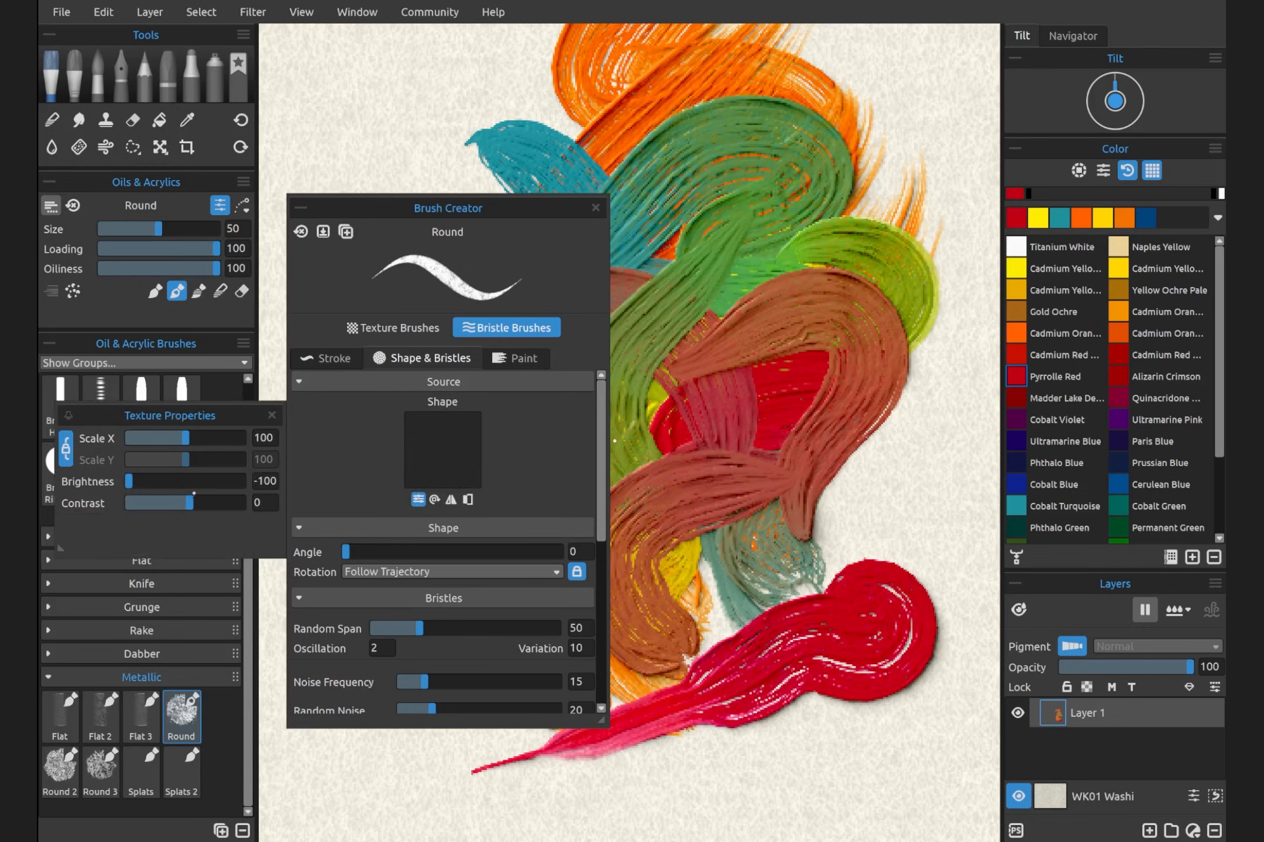
pyautogui.moveTo(363, 111)
pyautogui.mouseDown()
pyautogui.moveTo(498, 117)
pyautogui.moveTo(409, 158)
pyautogui.moveTo(281, 170)
pyautogui.moveTo(631, 132)
pyautogui.moveTo(910, 123)
pyautogui.moveTo(833, 462)
pyautogui.moveTo(760, 661)
pyautogui.moveTo(632, 251)
pyautogui.moveTo(723, 565)
pyautogui.moveTo(799, 623)
pyautogui.mouseUp()
pyautogui.moveTo(153, 482); pyautogui.dragTo(189, 481)
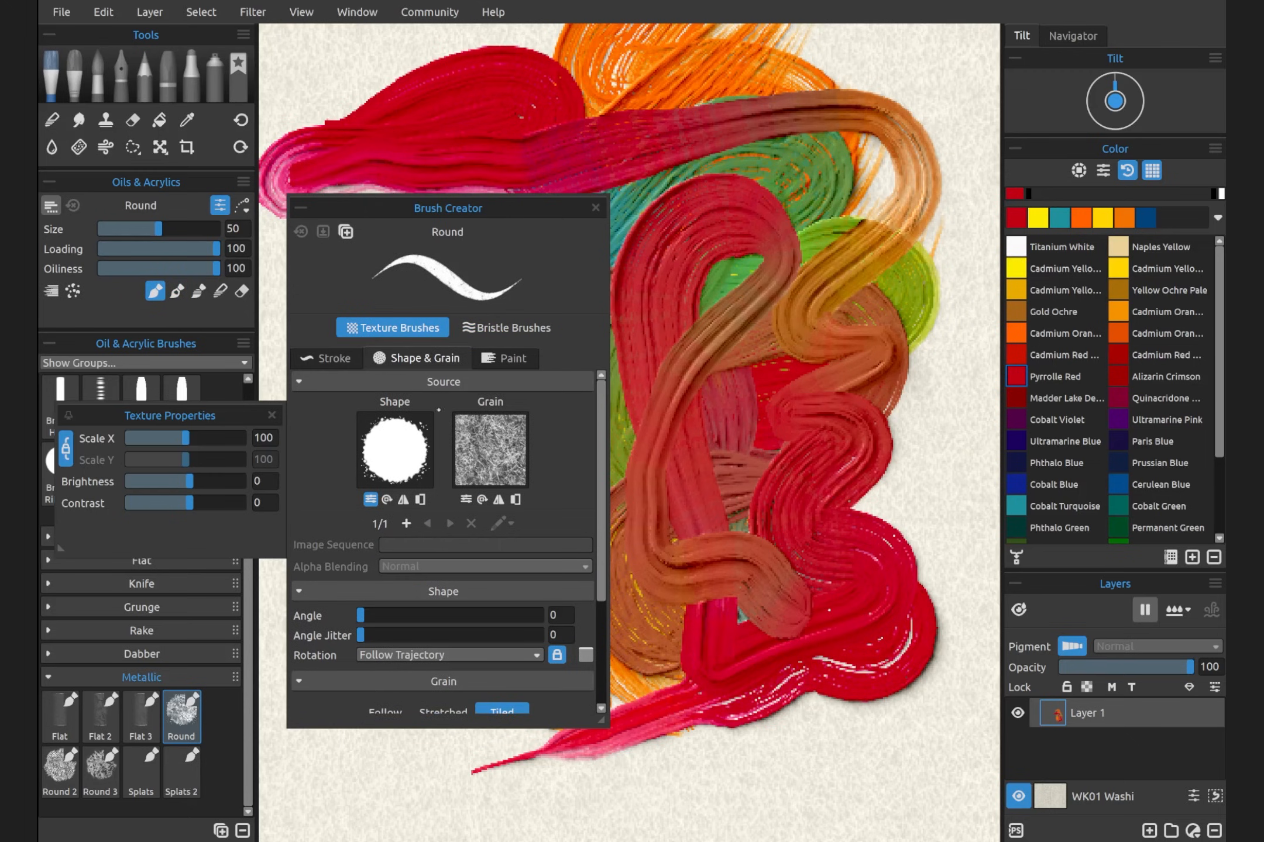
# Step: Paint a red stroke along the bottom of the painting with the texture brush, and clear the layer
pyautogui.moveTo(363, 757)
pyautogui.mouseDown()
pyautogui.moveTo(654, 649)
pyautogui.moveTo(756, 728)
pyautogui.moveTo(386, 818)
pyautogui.moveTo(437, 767)
pyautogui.mouseUp()
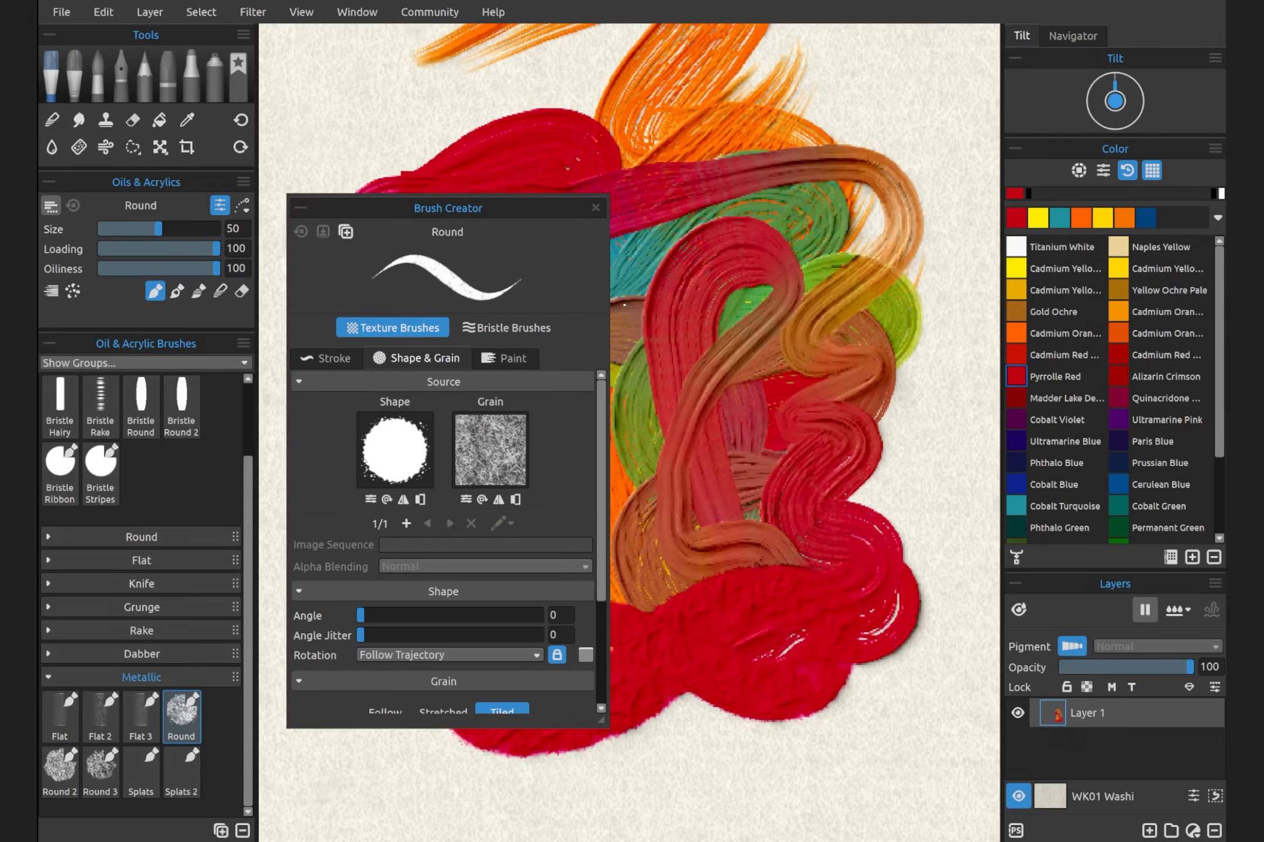
pyautogui.press('Delete')
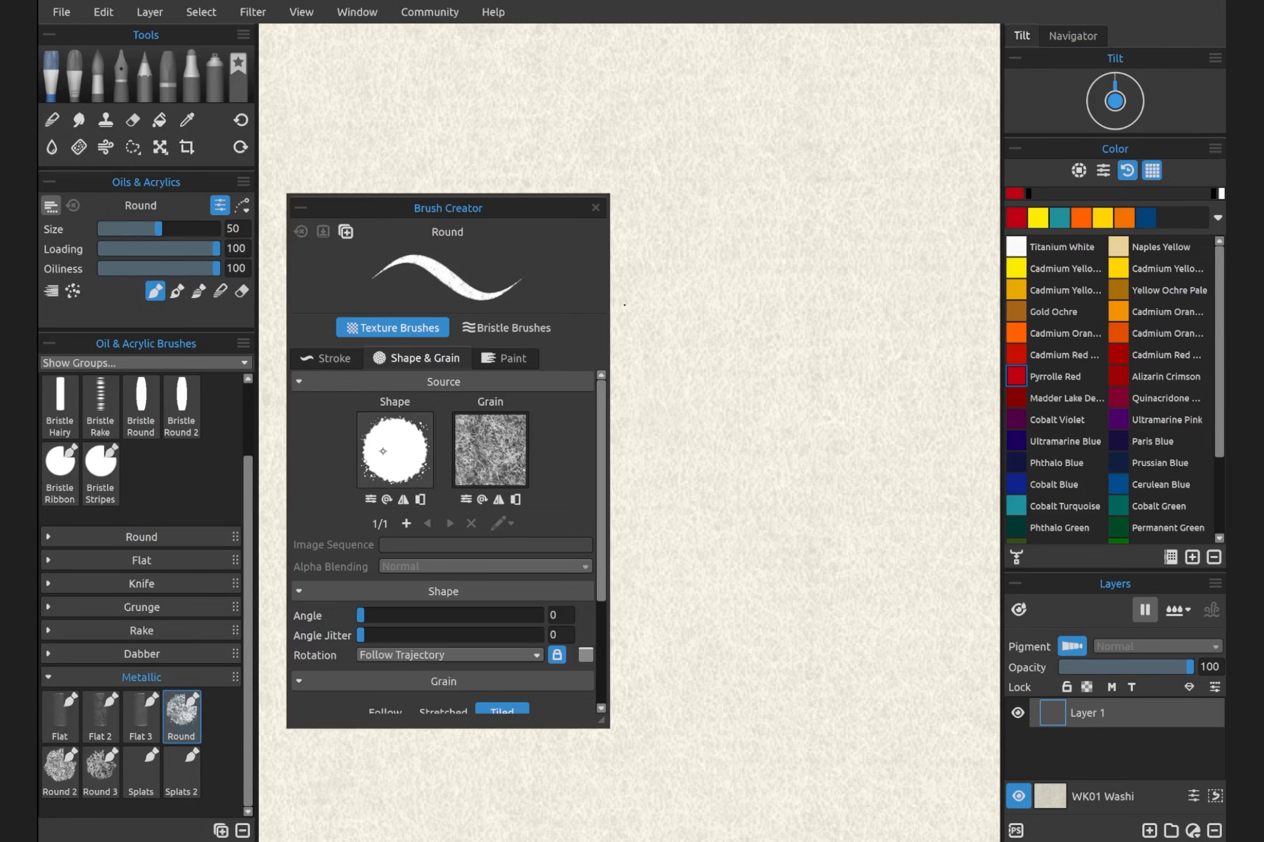
# Step: Open the bristle brush's paint settings and enable Color Noise per Bristle
pyautogui.click(491, 353)
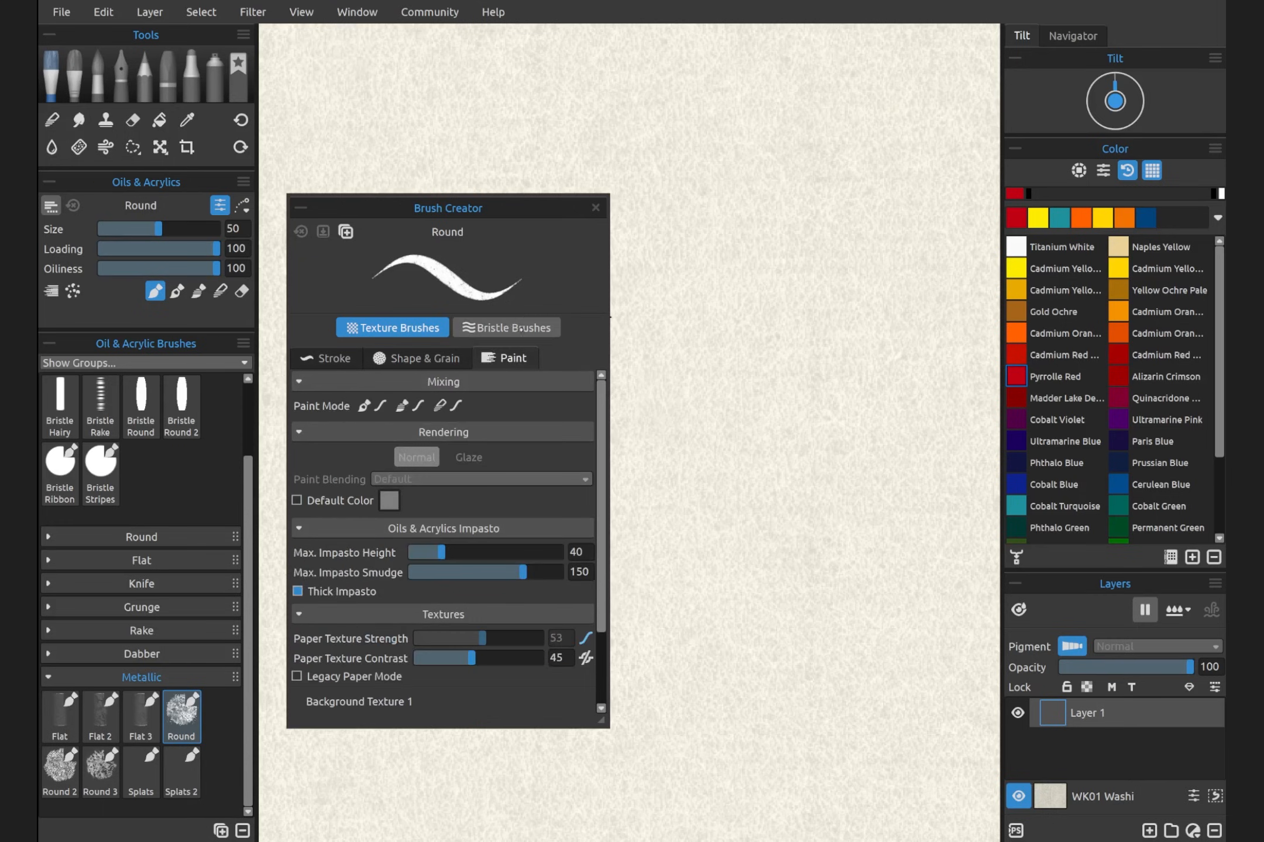
pyautogui.click(520, 329)
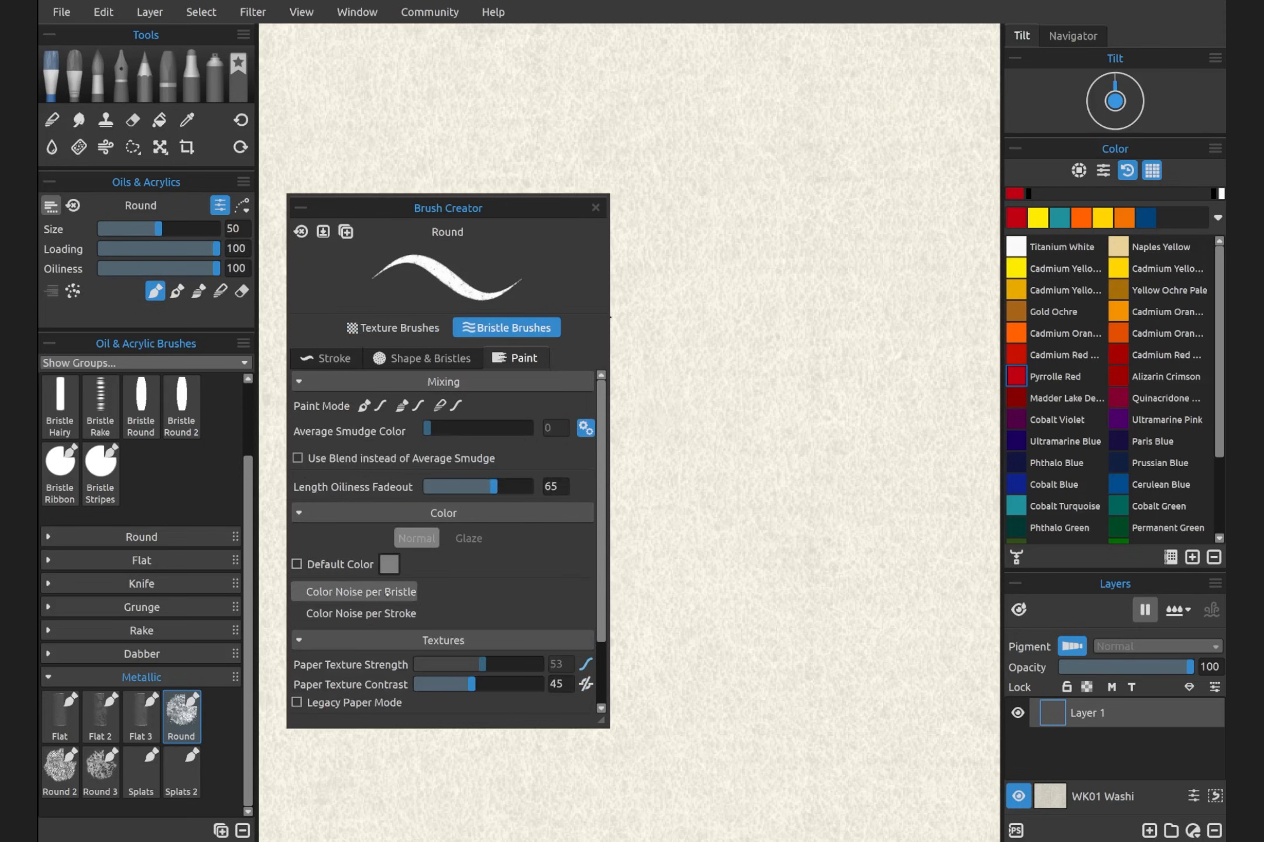
pyautogui.click(392, 589)
pyautogui.click(618, 273)
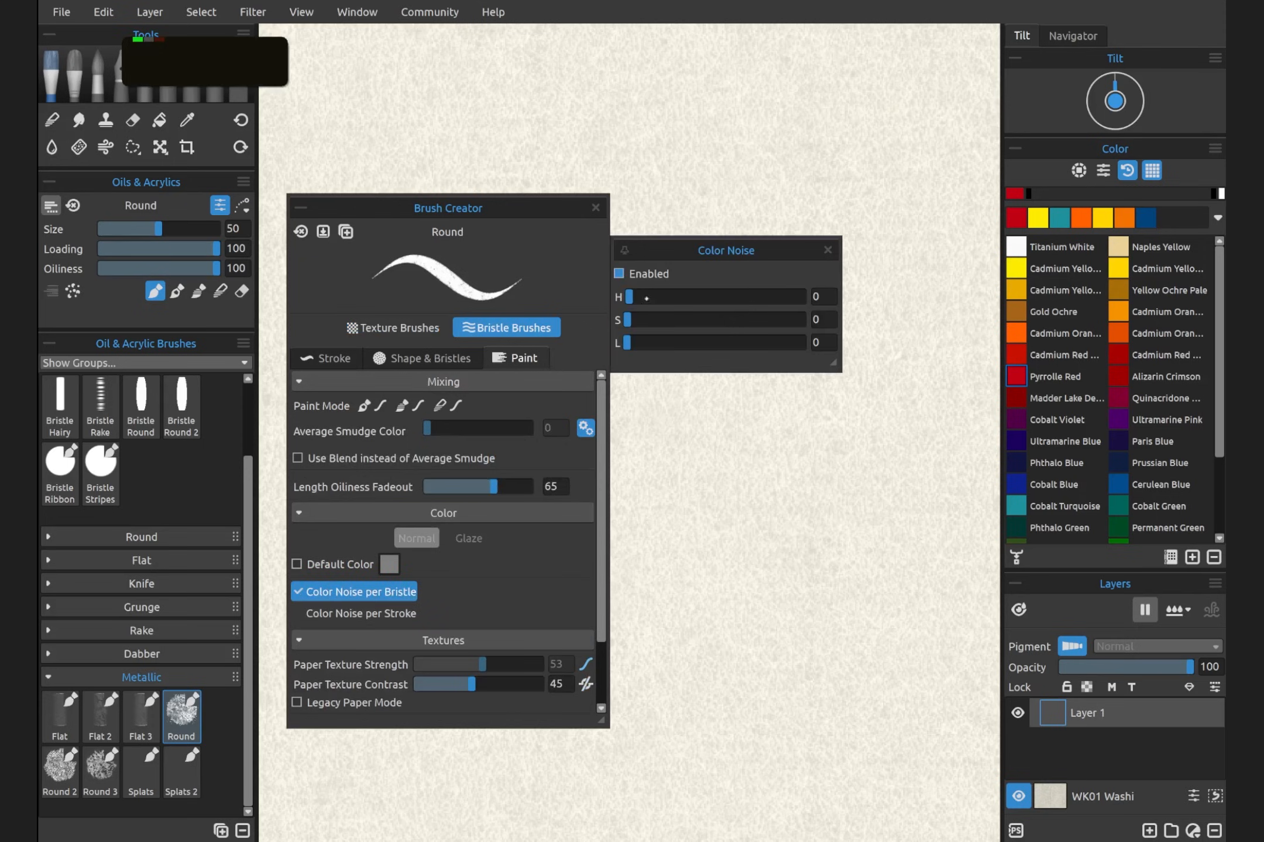
# Step: Set the per-bristle color noise to S 11 and L 19, and paint two wavy strokes, raising H to 83 for the second
pyautogui.click(663, 296)
pyautogui.click(646, 320)
pyautogui.moveTo(649, 343); pyautogui.dragTo(660, 343)
pyautogui.moveTo(684, 455)
pyautogui.mouseDown()
pyautogui.moveTo(760, 444)
pyautogui.moveTo(789, 481)
pyautogui.moveTo(721, 548)
pyautogui.moveTo(789, 645)
pyautogui.moveTo(850, 689)
pyautogui.mouseUp()
pyautogui.moveTo(665, 297); pyautogui.dragTo(773, 296)
pyautogui.moveTo(800, 140)
pyautogui.mouseDown()
pyautogui.moveTo(854, 129)
pyautogui.moveTo(865, 368)
pyautogui.moveTo(845, 515)
pyautogui.moveTo(872, 588)
pyautogui.mouseUp()
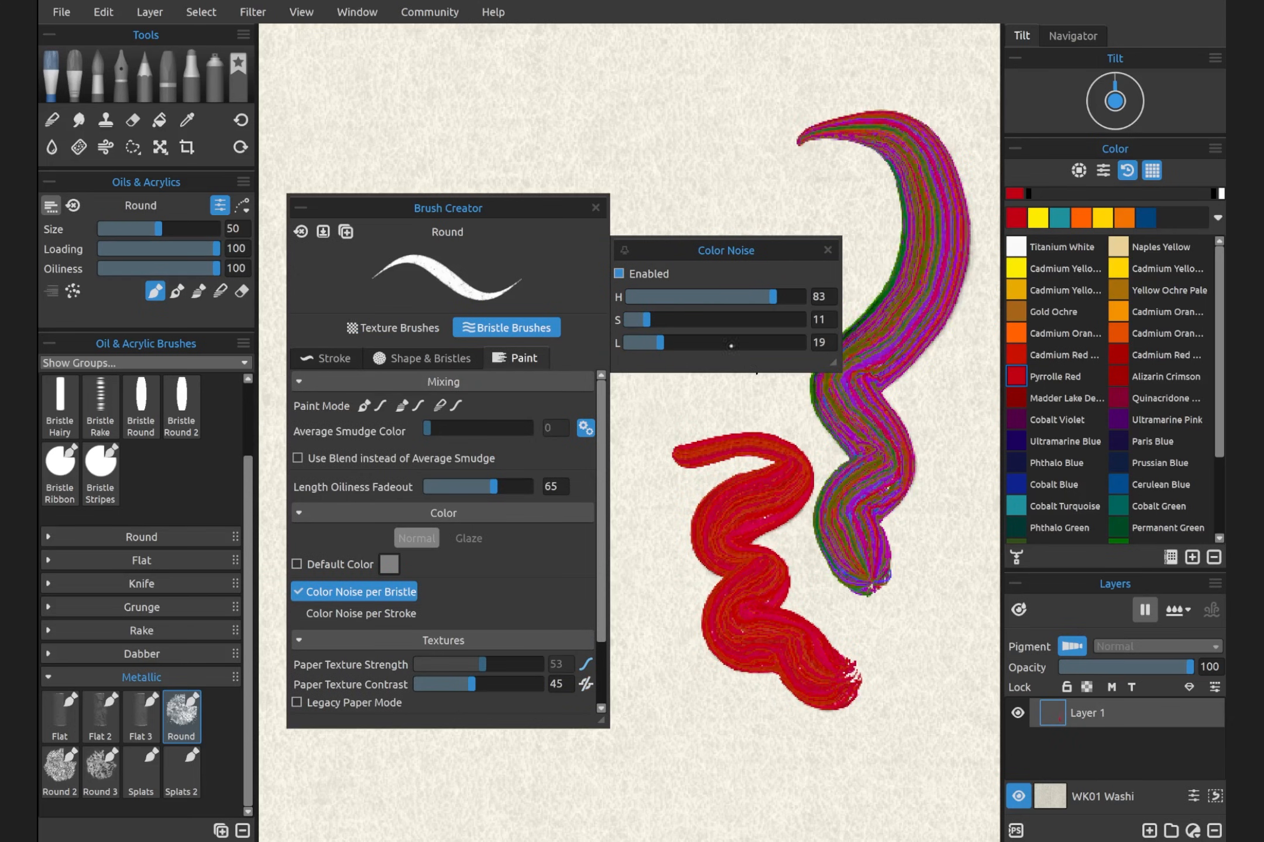
# Step: Test per-bristle color noise with a wavy stroke at H 17, S 49 and L 71, and another at S 16 and L 32
pyautogui.moveTo(651, 319)
pyautogui.mouseDown()
pyautogui.moveTo(713, 320)
pyautogui.moveTo(714, 342)
pyautogui.moveTo(751, 342)
pyautogui.moveTo(658, 296)
pyautogui.mouseUp()
pyautogui.moveTo(633, 398)
pyautogui.mouseDown()
pyautogui.moveTo(672, 515)
pyautogui.moveTo(678, 690)
pyautogui.moveTo(699, 723)
pyautogui.mouseUp()
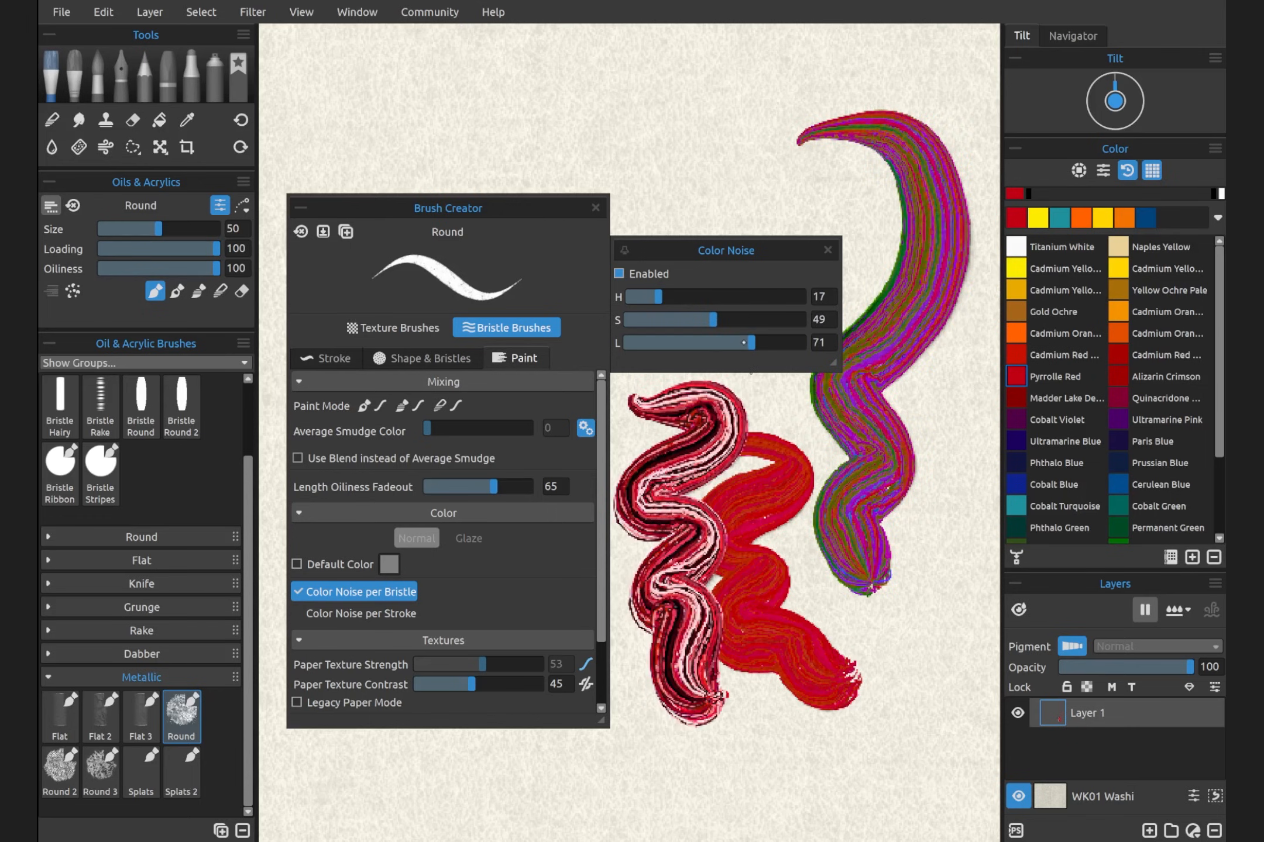
pyautogui.moveTo(752, 342); pyautogui.dragTo(682, 342)
pyautogui.doubleClick(701, 320)
pyautogui.moveTo(565, 104)
pyautogui.mouseDown()
pyautogui.moveTo(609, 110)
pyautogui.moveTo(727, 175)
pyautogui.moveTo(755, 292)
pyautogui.moveTo(740, 409)
pyautogui.mouseUp()
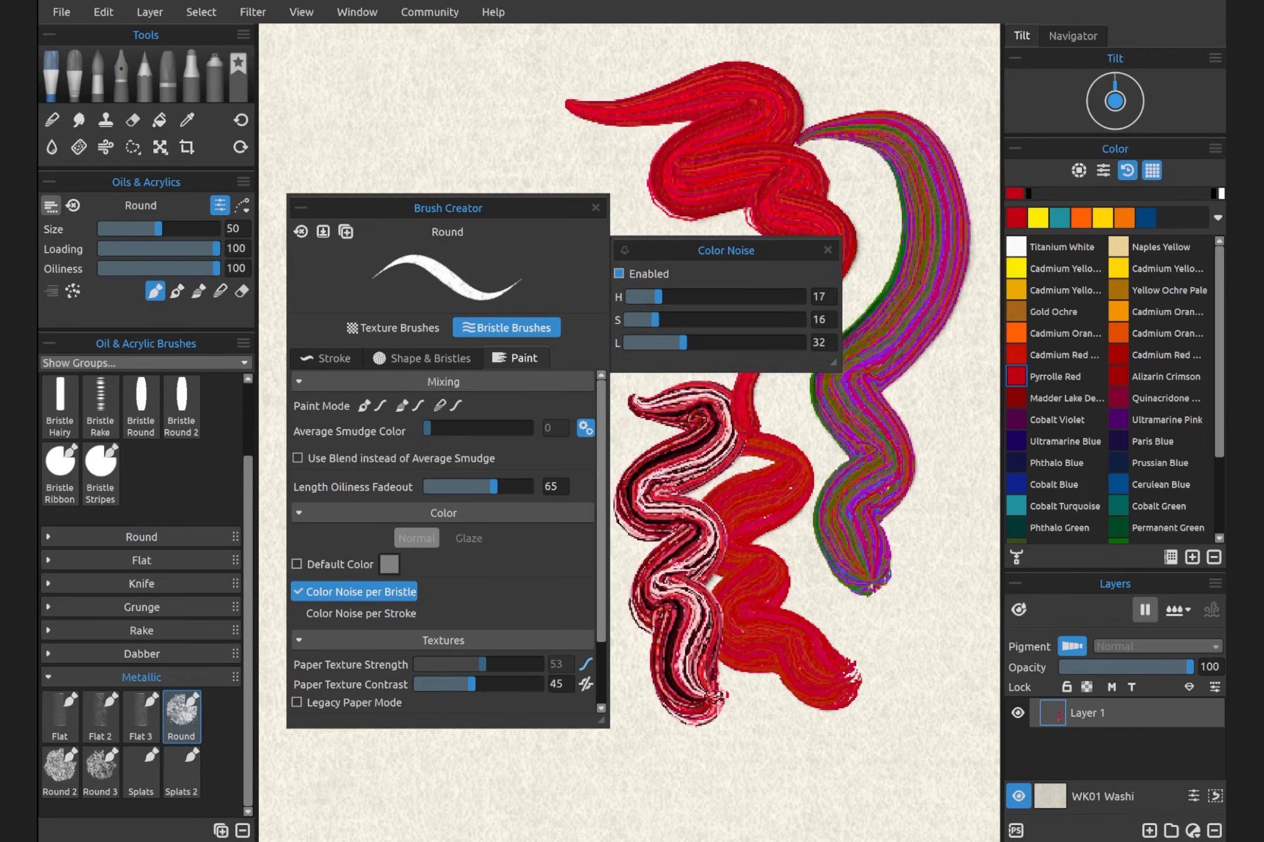
# Step: Enable Color Noise per Stroke with S at 61 and paint several red strokes across the top of the canvas
pyautogui.click(305, 614)
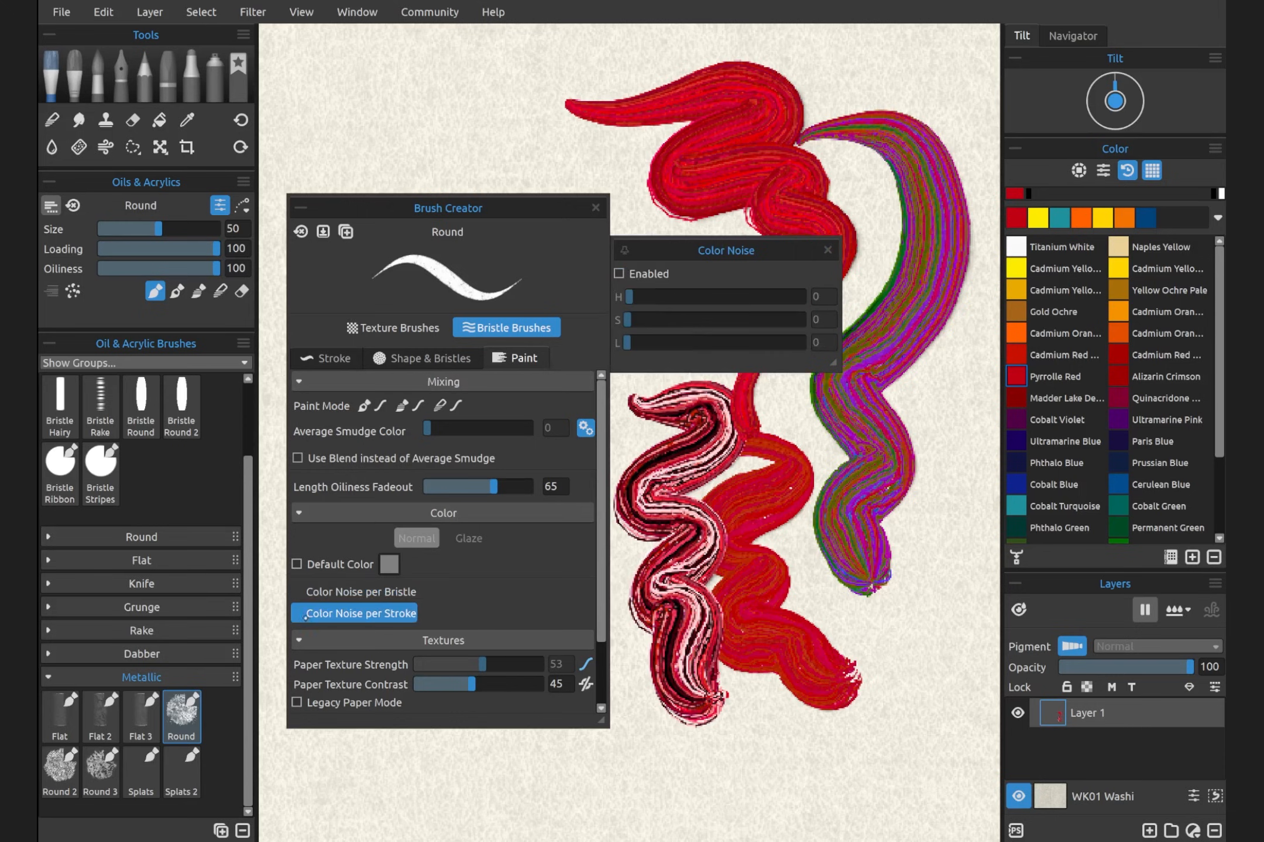
pyautogui.click(618, 274)
pyautogui.moveTo(629, 319); pyautogui.dragTo(734, 320)
pyautogui.moveTo(436, 119); pyautogui.dragTo(684, 105)
pyautogui.moveTo(364, 153); pyautogui.dragTo(637, 158)
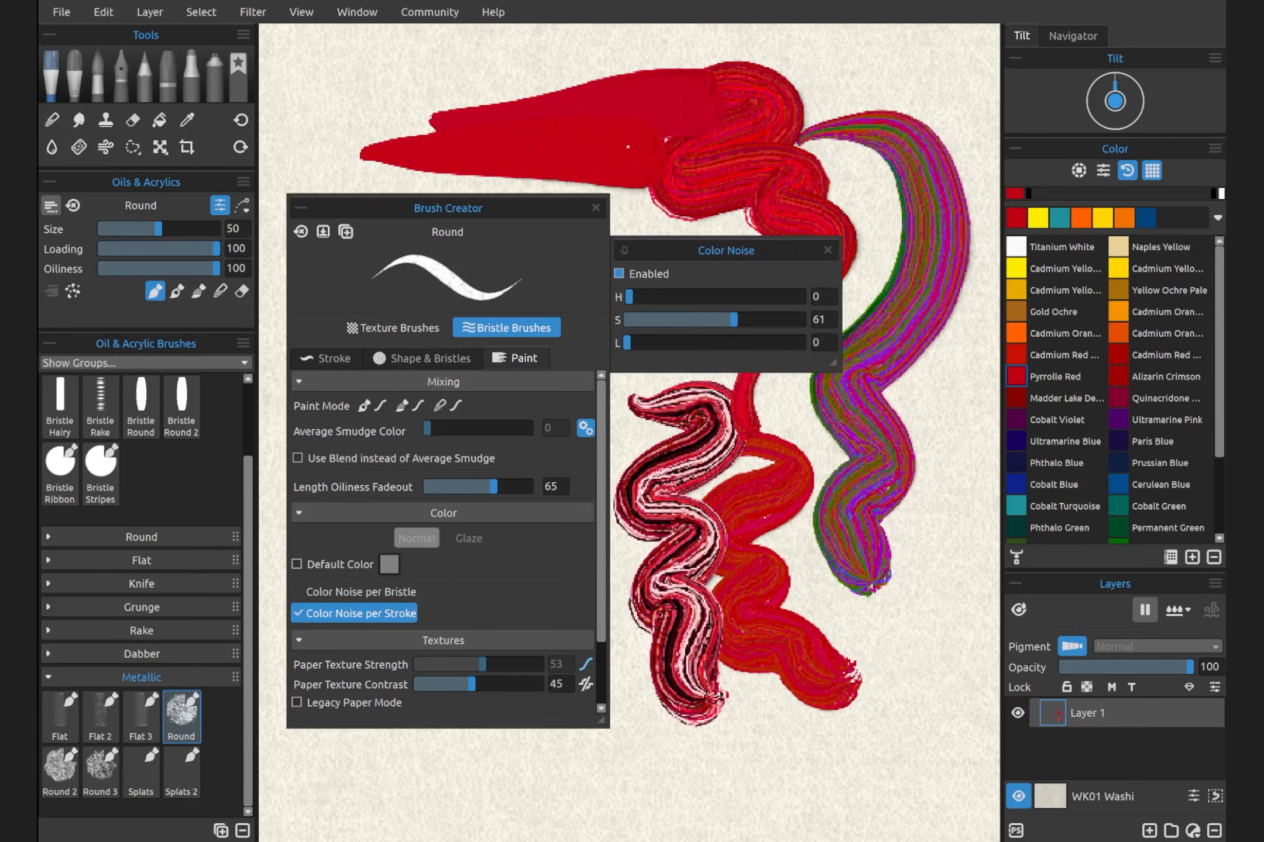
pyautogui.moveTo(344, 96)
pyautogui.mouseDown()
pyautogui.moveTo(497, 101)
pyautogui.moveTo(585, 143)
pyautogui.mouseUp()
pyautogui.moveTo(374, 149); pyautogui.dragTo(728, 88)
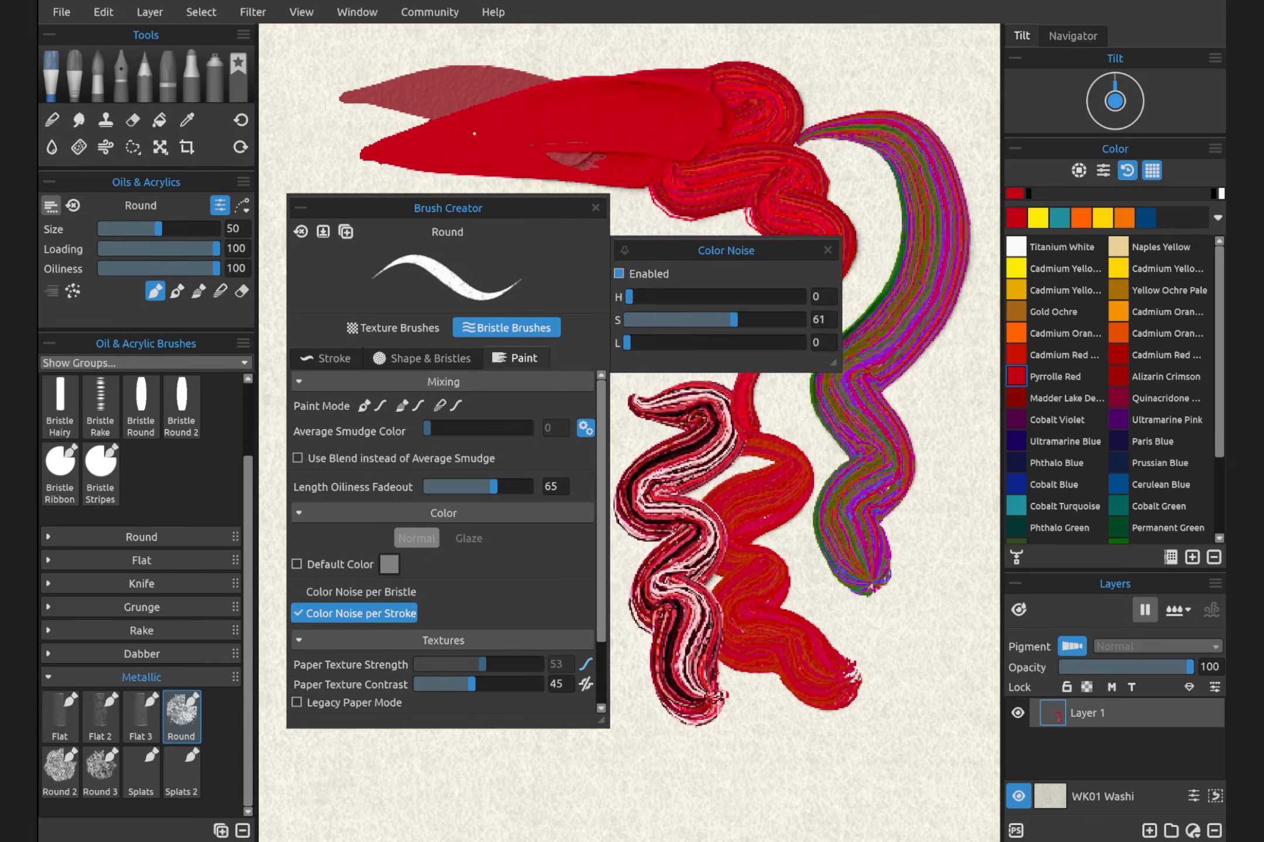
pyautogui.moveTo(430, 143); pyautogui.dragTo(760, 175)
# Step: Raise the per-stroke noise S to 100 and paint a series of short strokes down the right side of the canvas
pyautogui.moveTo(706, 319); pyautogui.dragTo(811, 319)
pyautogui.moveTo(819, 79); pyautogui.dragTo(872, 324)
pyautogui.moveTo(939, 120); pyautogui.dragTo(895, 380)
pyautogui.moveTo(960, 275); pyautogui.dragTo(811, 453)
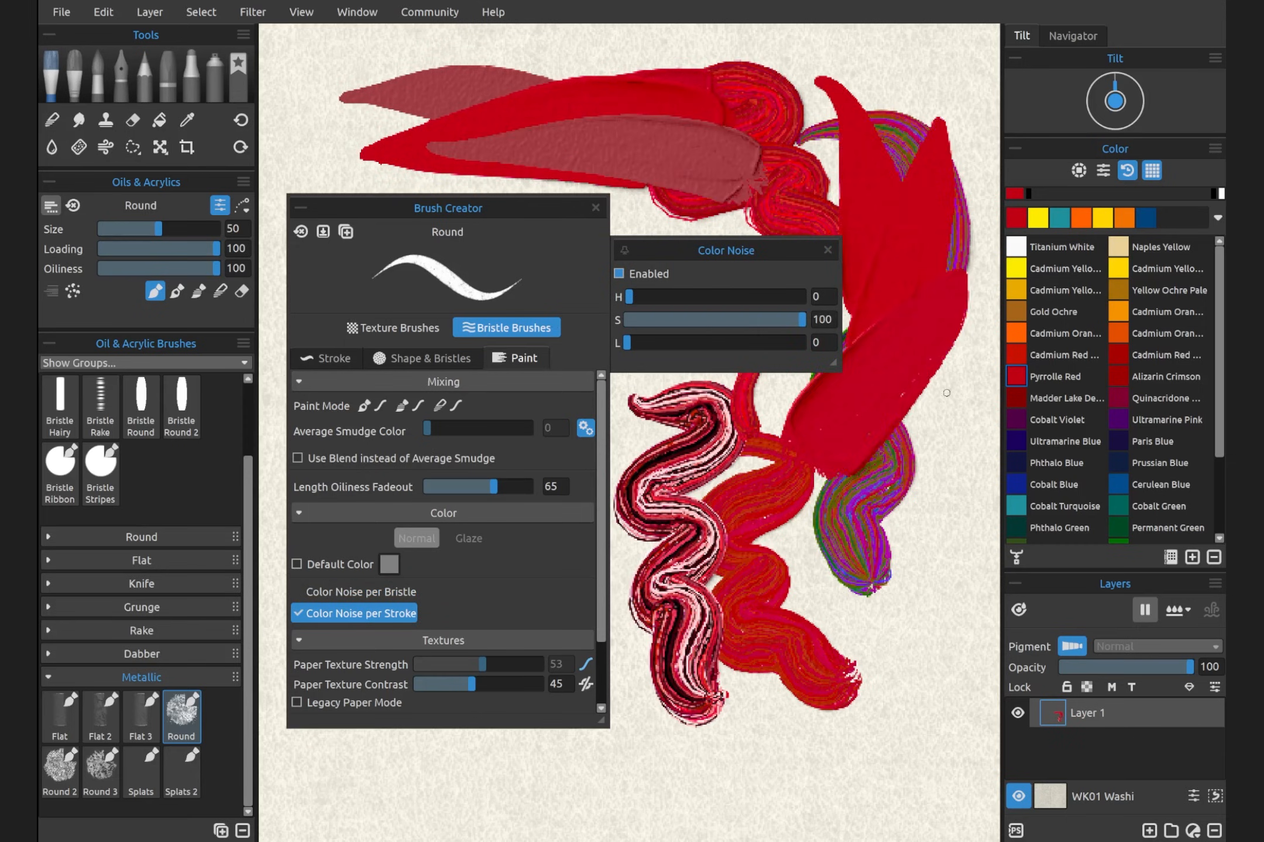
pyautogui.moveTo(947, 395); pyautogui.dragTo(766, 536)
pyautogui.moveTo(927, 502); pyautogui.dragTo(728, 606)
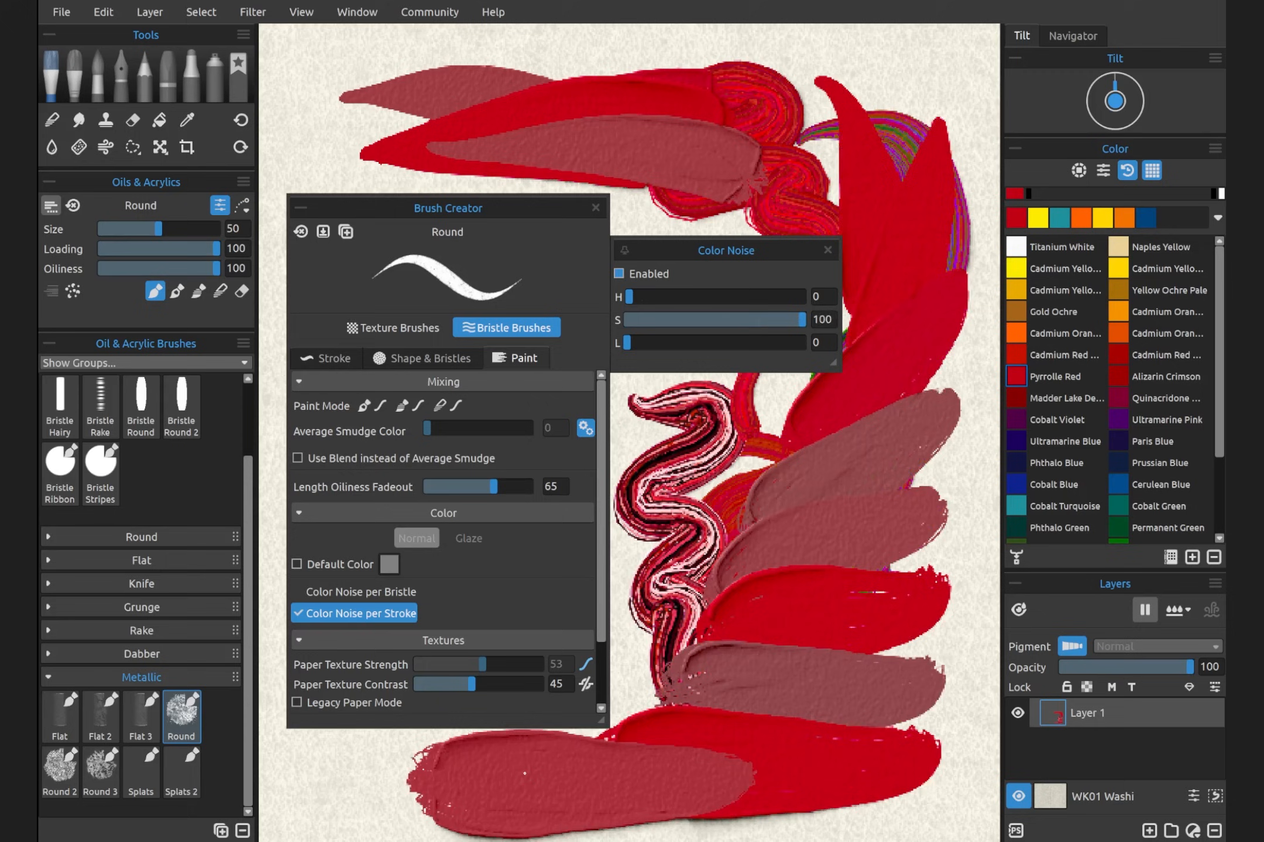
# Step: Set the per-stroke noise L to 78, reset S to 0, and paint a stack of short diagonal strokes
pyautogui.click(764, 342)
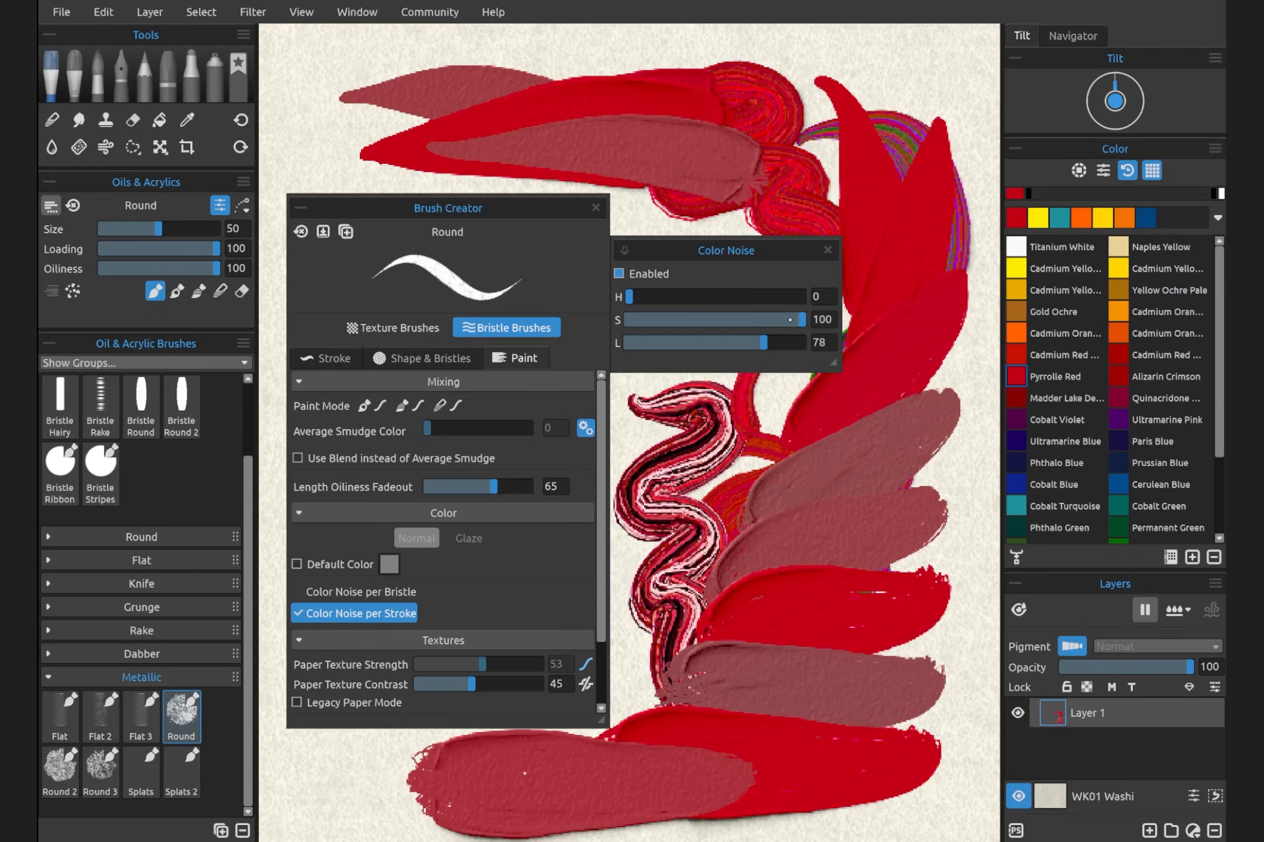
pyautogui.doubleClick(766, 319)
pyautogui.moveTo(679, 451)
pyautogui.mouseDown()
pyautogui.moveTo(739, 423)
pyautogui.moveTo(848, 415)
pyautogui.mouseUp()
pyautogui.moveTo(655, 518); pyautogui.dragTo(842, 456)
pyautogui.moveTo(658, 559); pyautogui.dragTo(845, 500)
pyautogui.moveTo(650, 605); pyautogui.dragTo(849, 547)
pyautogui.moveTo(647, 655); pyautogui.dragTo(846, 594)
pyautogui.moveTo(647, 687); pyautogui.dragTo(860, 635)
pyautogui.moveTo(649, 726); pyautogui.dragTo(845, 673)
# Step: Lower the per-stroke noise L to 24 and paint another stack of diagonal strokes over the previous ones
pyautogui.moveTo(763, 342); pyautogui.dragTo(668, 342)
pyautogui.moveTo(646, 445)
pyautogui.mouseDown()
pyautogui.moveTo(712, 403)
pyautogui.moveTo(831, 395)
pyautogui.mouseUp()
pyautogui.moveTo(667, 485)
pyautogui.mouseDown()
pyautogui.moveTo(764, 423)
pyautogui.moveTo(837, 418)
pyautogui.mouseUp()
pyautogui.moveTo(664, 508); pyautogui.dragTo(843, 462)
pyautogui.moveTo(658, 550); pyautogui.dragTo(842, 506)
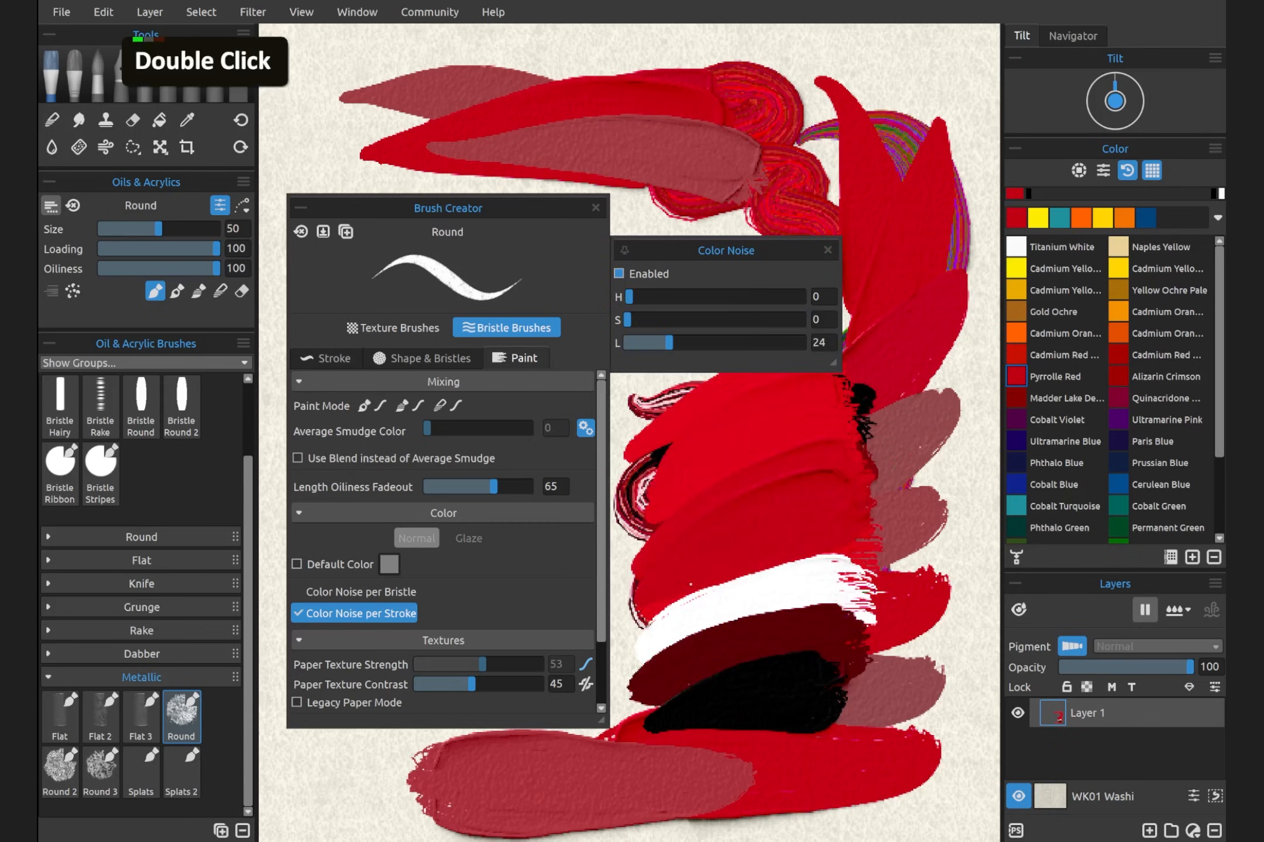
pyautogui.moveTo(652, 608); pyautogui.dragTo(857, 544)
pyautogui.moveTo(664, 647); pyautogui.dragTo(860, 576)
pyautogui.moveTo(664, 708); pyautogui.dragTo(857, 640)
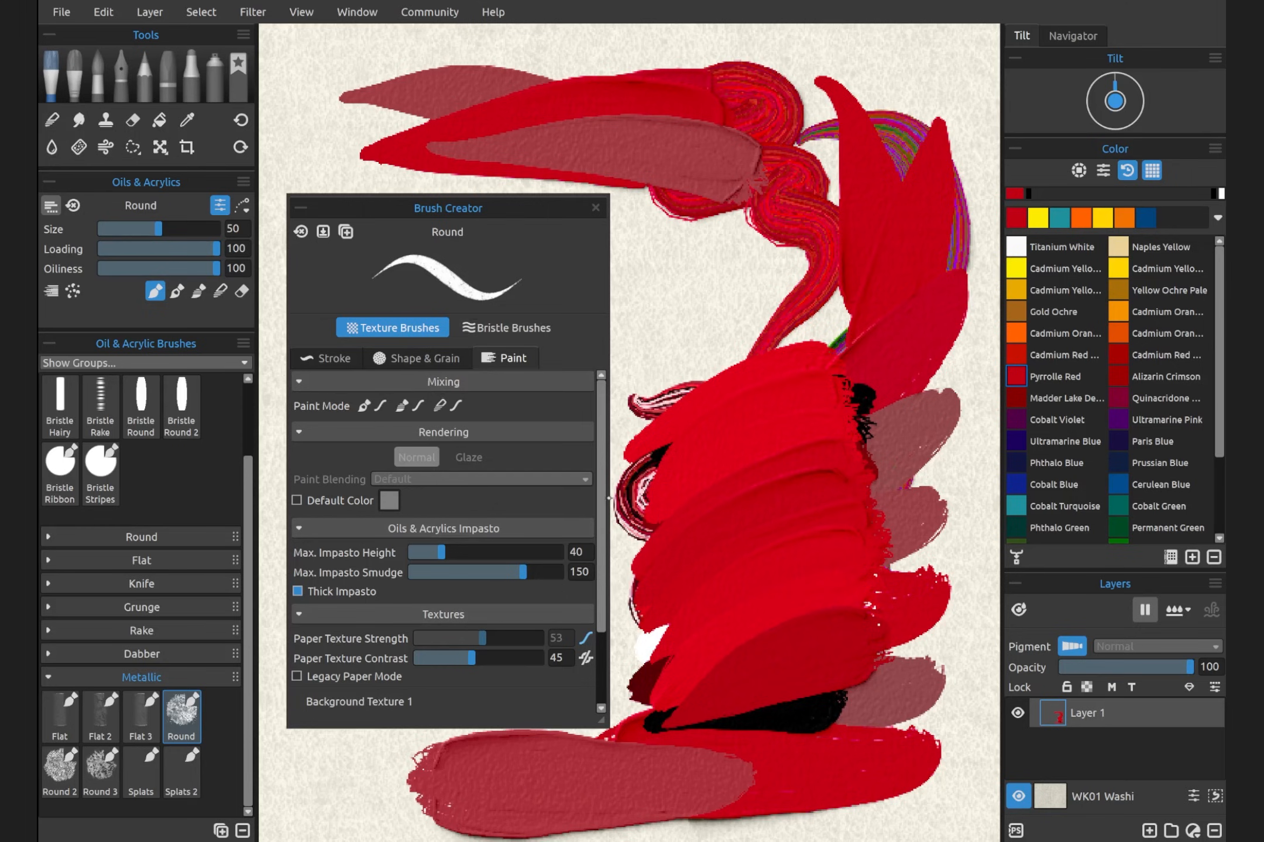
# Step: Review the texture brush's paint settings down to the background textures and Dual Brush options
pyautogui.scroll(-2, 362, 649)
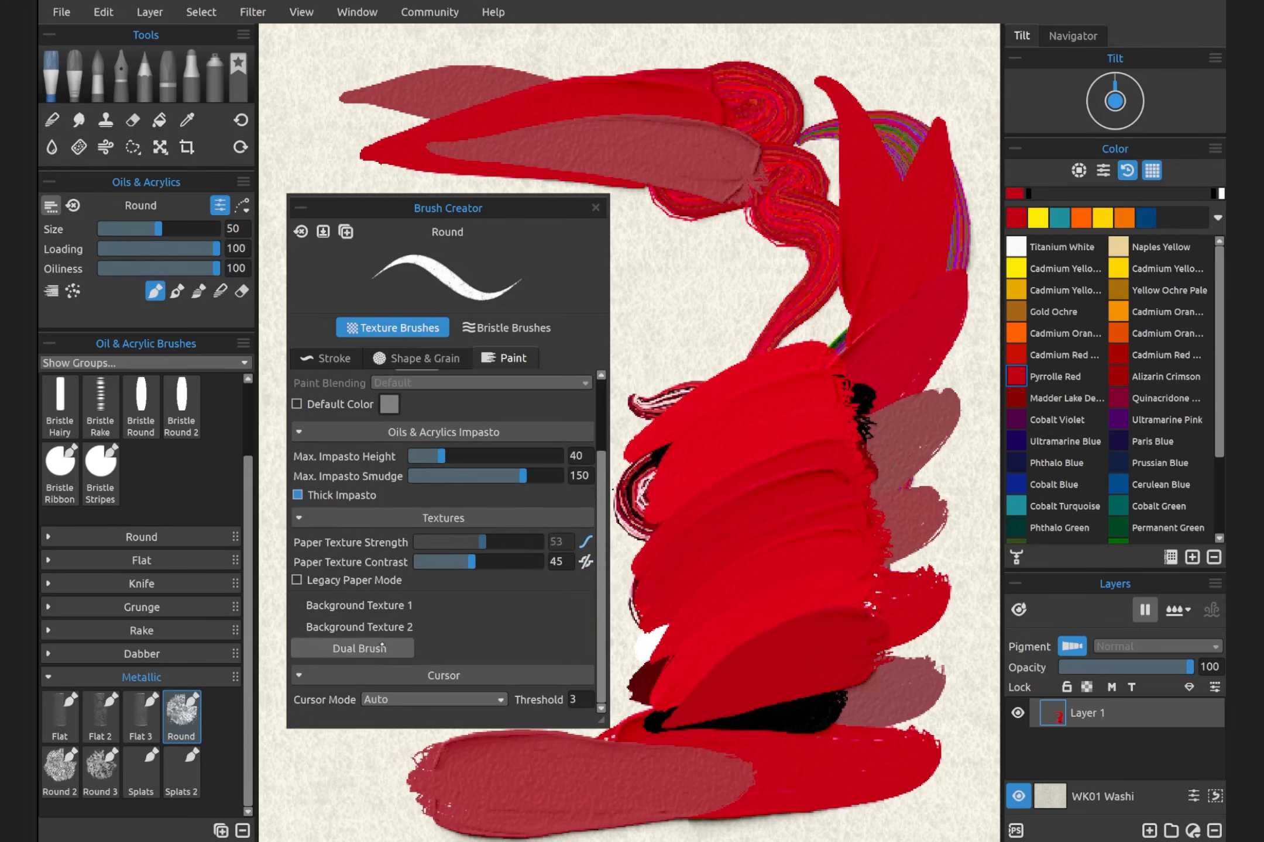